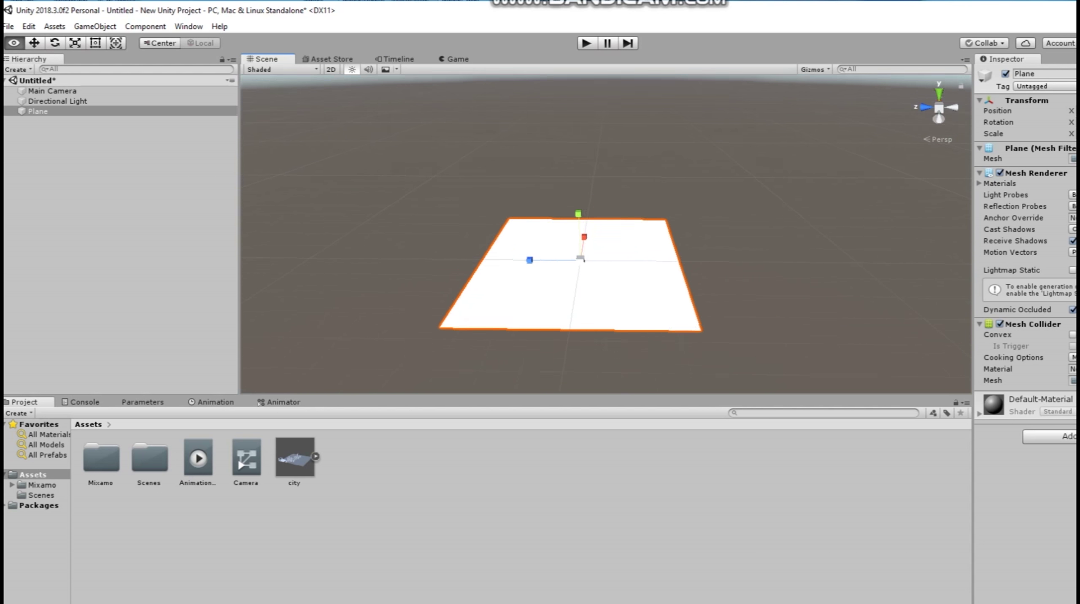
Duplicate the floor plane and move the copy along the Z axis so it sits directly beside the original.
scroll(565, 240, up, 3)
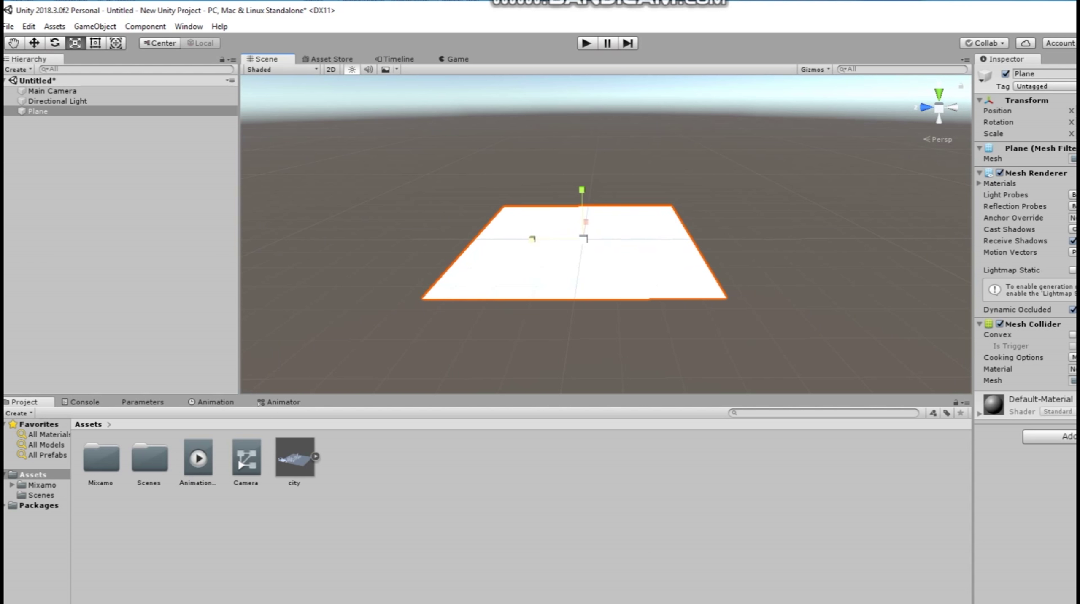
key(ctrl+d)
key(w)
drag(533, 239, 323, 239)
Stand the duplicated plane upright by setting its X rotation to -90.
key(e)
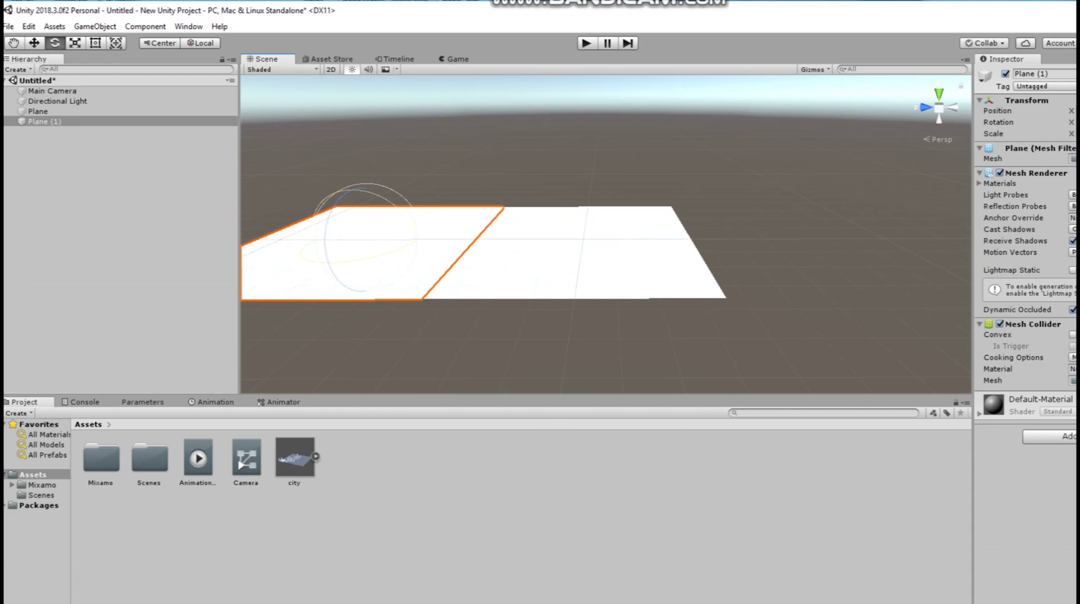
drag(382, 197, 518, 267)
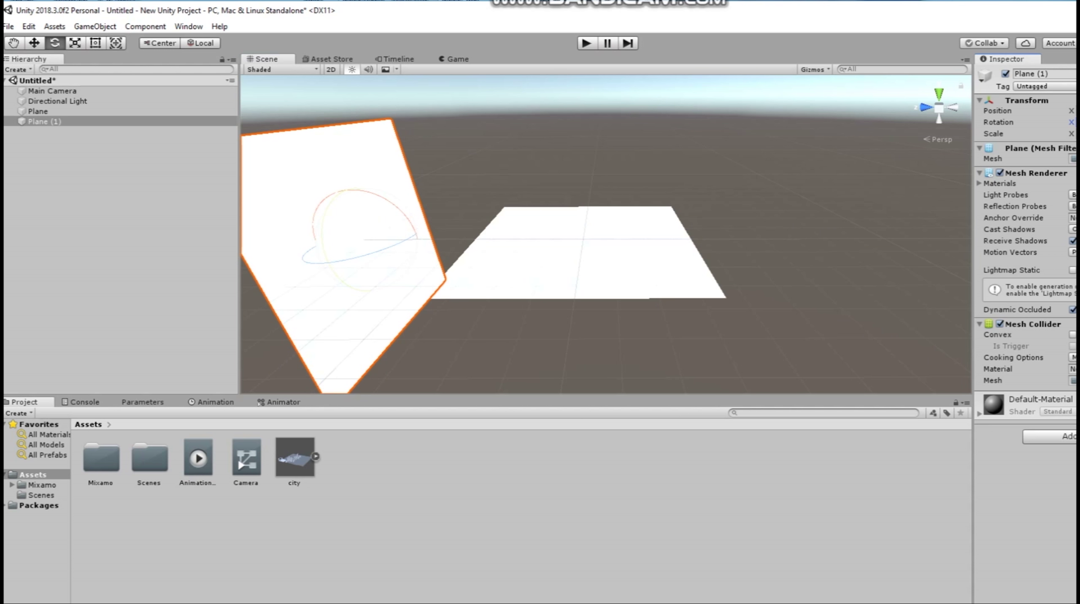
text(-90)
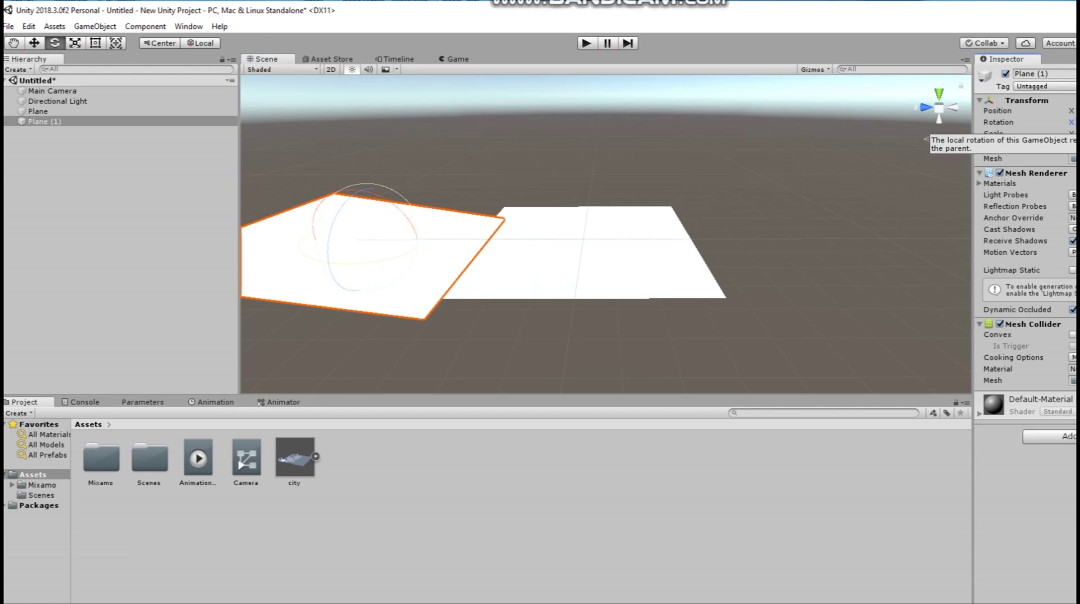
Raise the upright plane and shift it against the floor's edge so it forms a side wall resting on the floor.
middle_drag(487, 254, 598, 248)
key(w)
drag(465, 184, 456, 122)
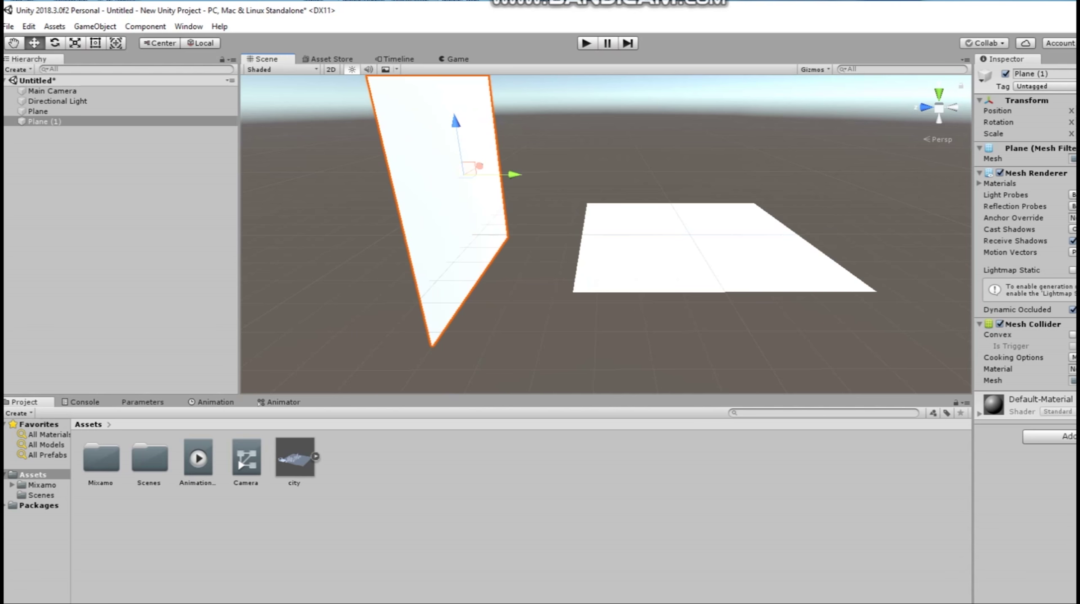
drag(514, 173, 571, 175)
drag(530, 123, 526, 71)
Duplicate the side wall and place the copy on the opposite floor edge, with Z position -35.6 and X rotation 90.
click(643, 262)
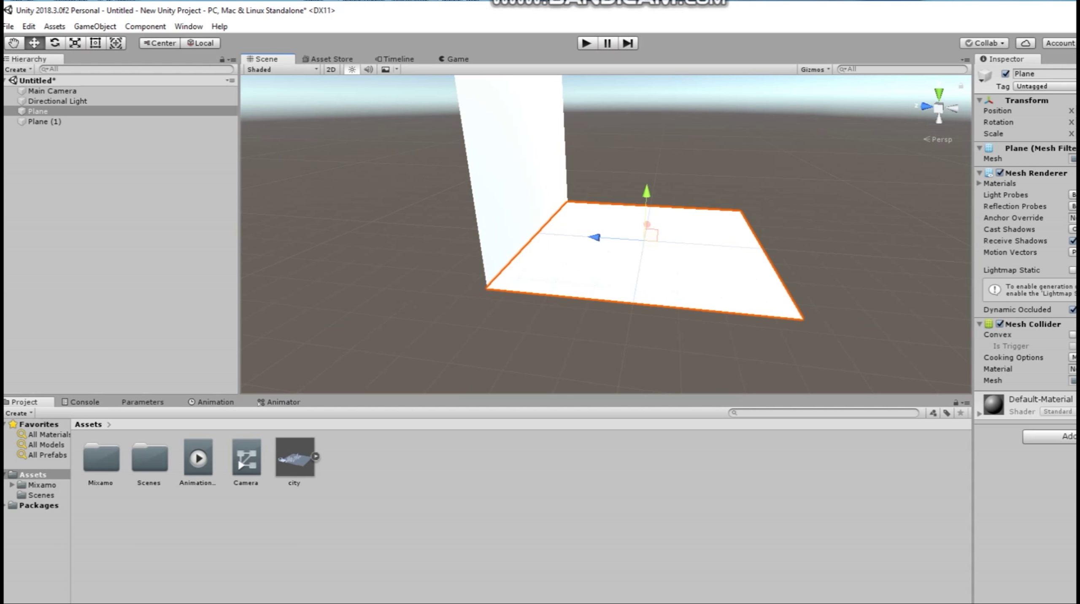
middle_drag(643, 254, 508, 249)
click(432, 186)
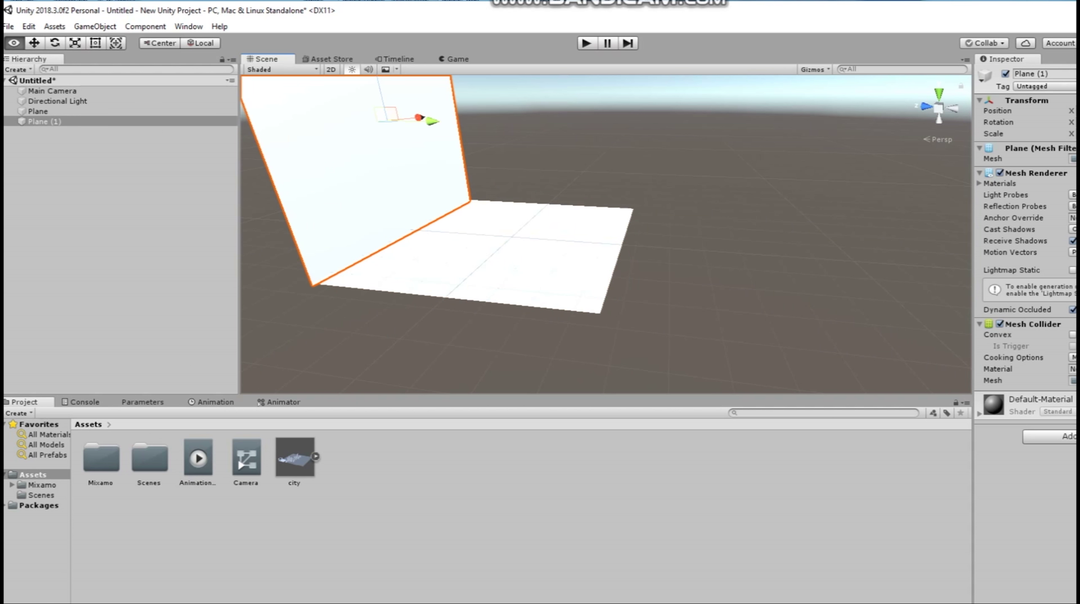
middle_drag(431, 186, 507, 250)
alt+right_drag(508, 249, 499, 250)
scroll(530, 234, down, 2)
key(ctrl+d)
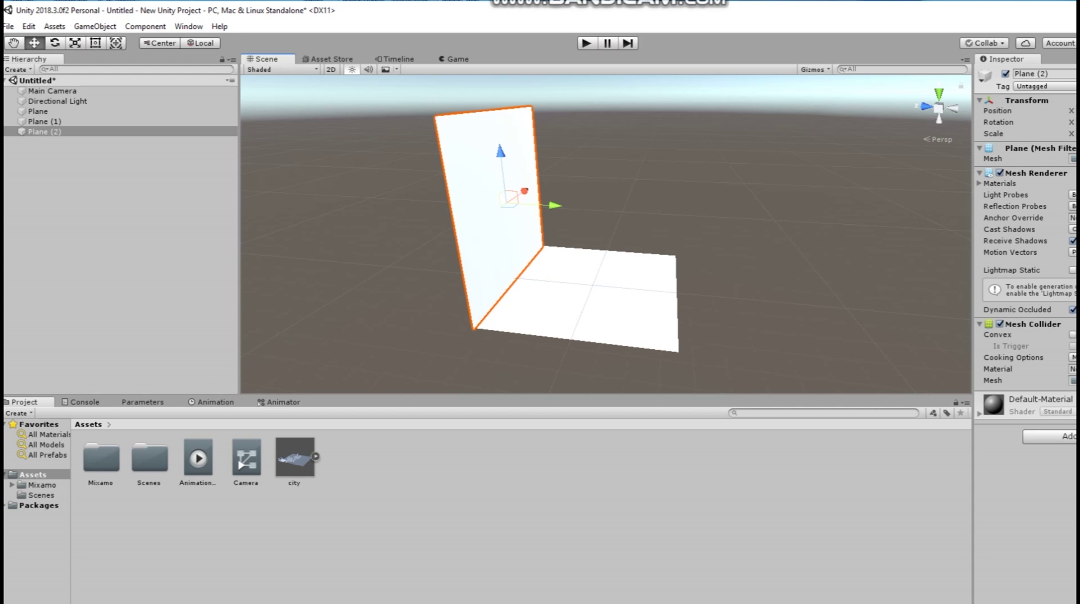
drag(555, 205, 565, 206)
key(ctrl+z)
text(-)
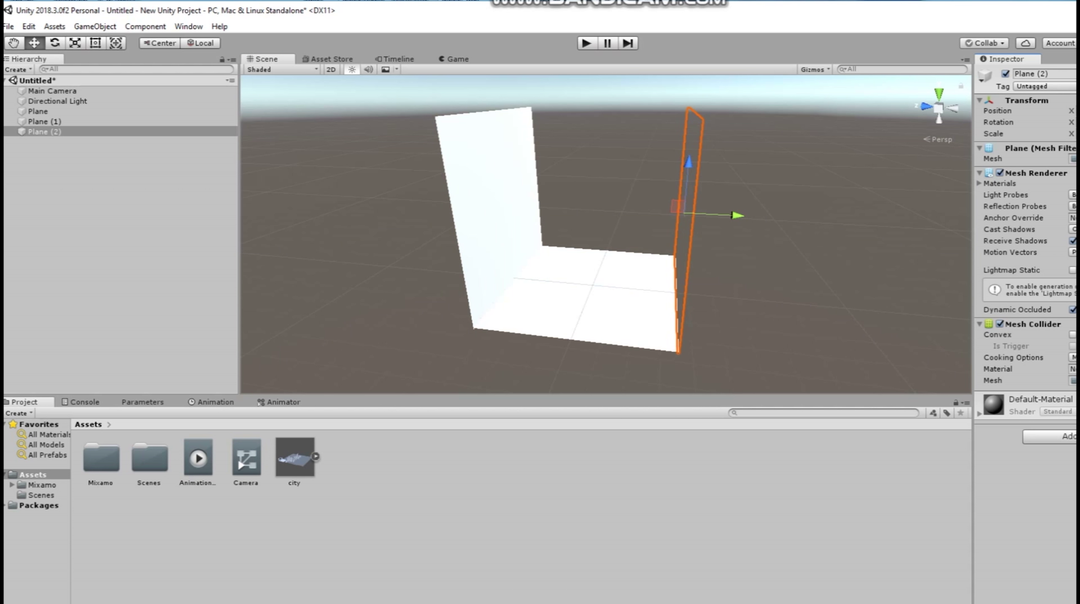
right_drag(608, 237, 647, 237)
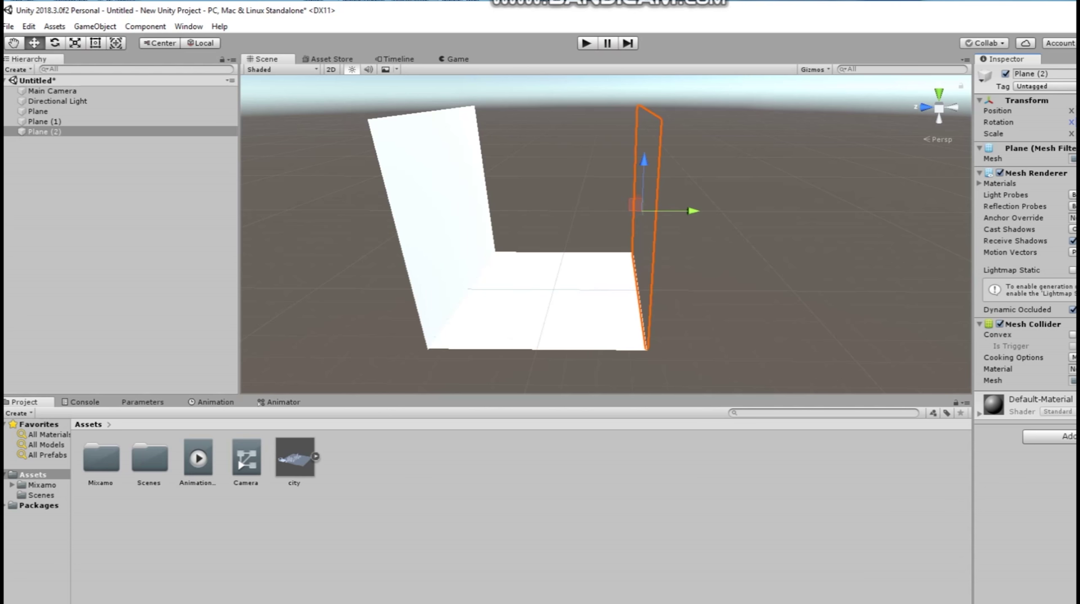
text(90)
Duplicate the floor plane and stand the copy upright with a 90 degree rotation, perpendicular to the side walls.
alt+drag(558, 292, 669, 315)
click(575, 303)
key(ctrl+d)
mouse_move(622, 277)
mouse_down()
mouse_move(604, 213)
mouse_move(616, 296)
mouse_up()
key(e)
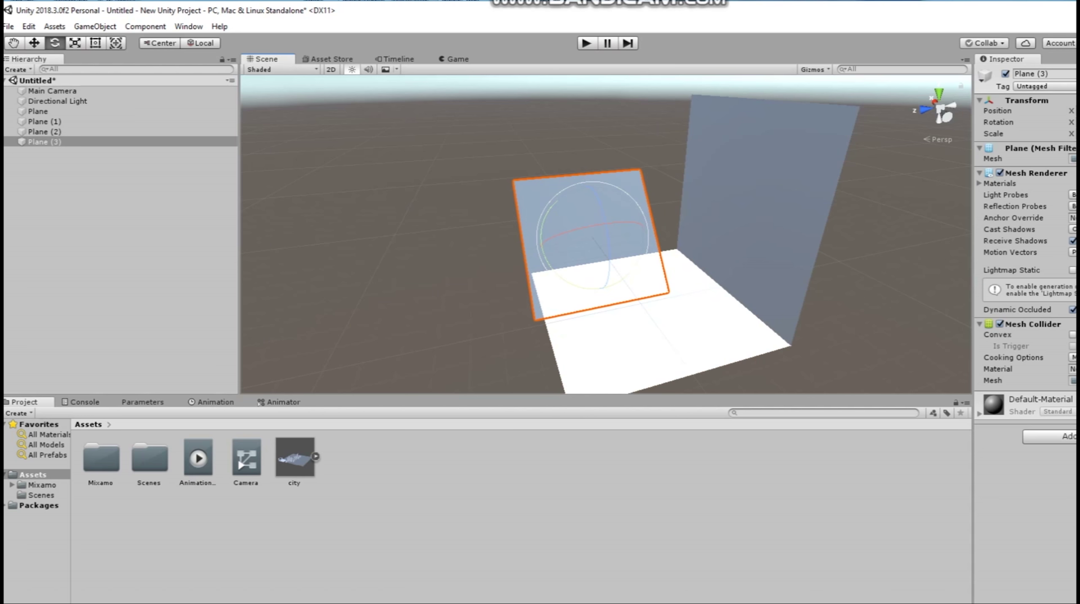
text(90)
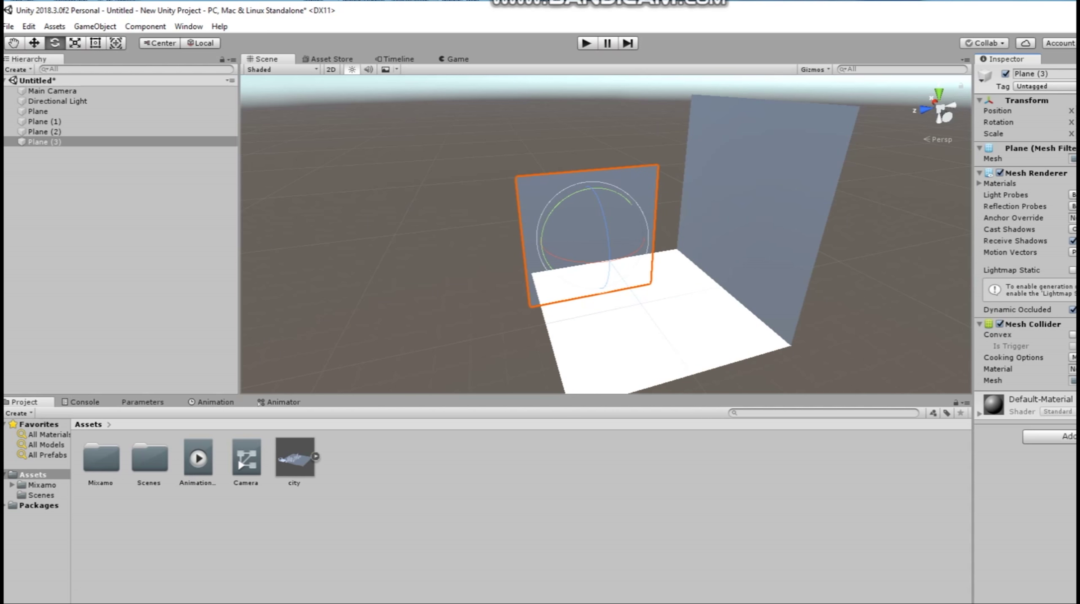
Raise the new upright plane and fit it against the floor's rear edge as the room's back wall.
alt+drag(528, 254, 508, 237)
key(w)
drag(575, 180, 574, 114)
alt+drag(550, 211, 803, 203)
middle_drag(710, 152, 537, 199)
alt+drag(554, 190, 393, 167)
scroll(592, 190, up, 2)
alt+drag(592, 191, 580, 177)
Delete the Directional Light from the scene.
click(58, 101)
middle_drag(594, 266, 586, 286)
drag(578, 281, 611, 92)
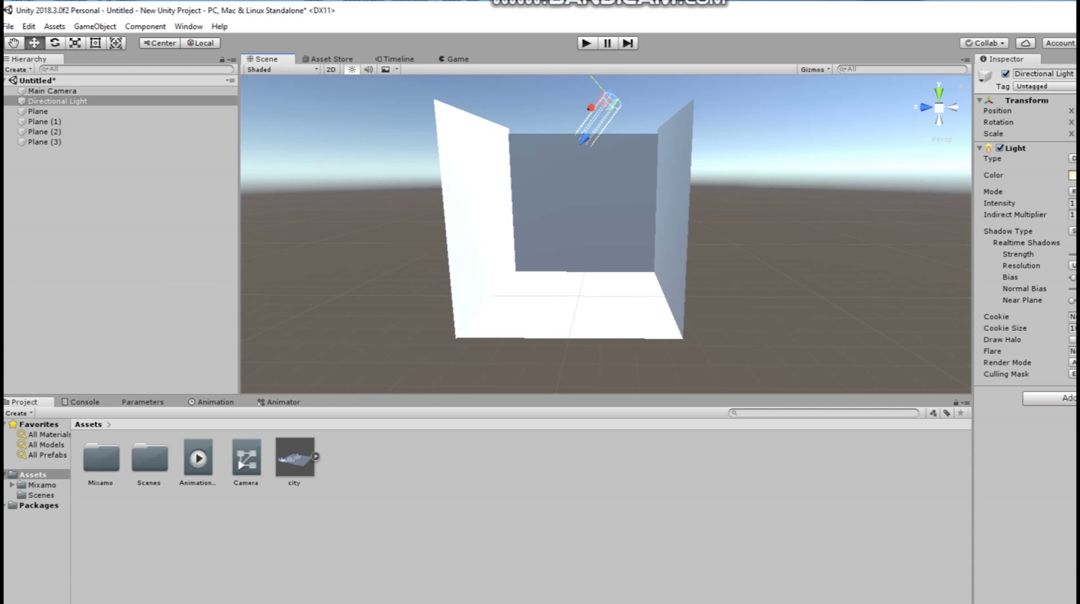
key(Delete)
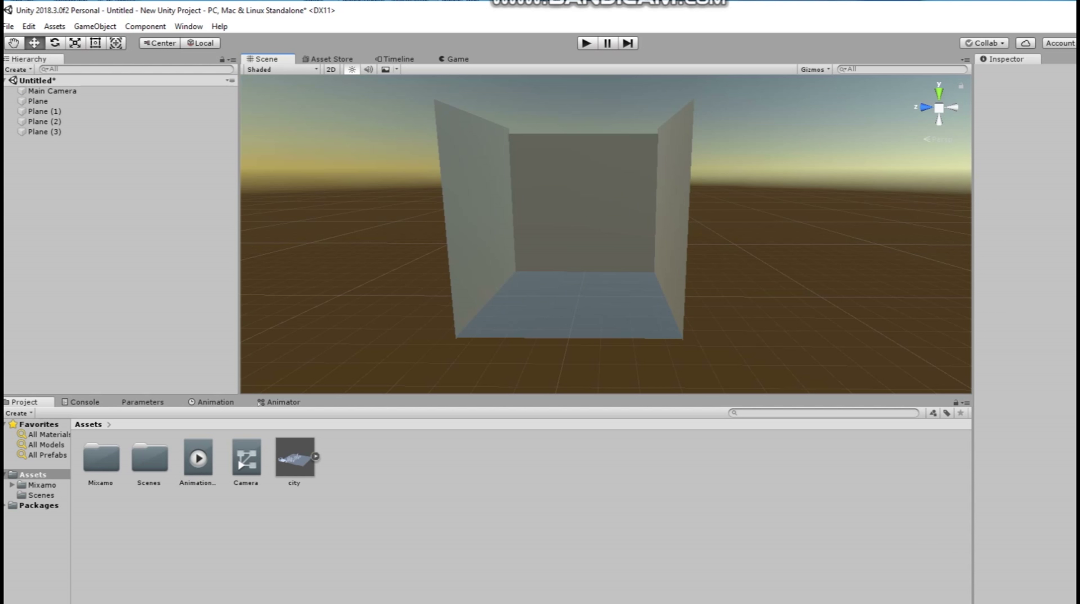
Add a sphere and scale it up uniformly to a clearly visible ball inside the room.
click(95, 26)
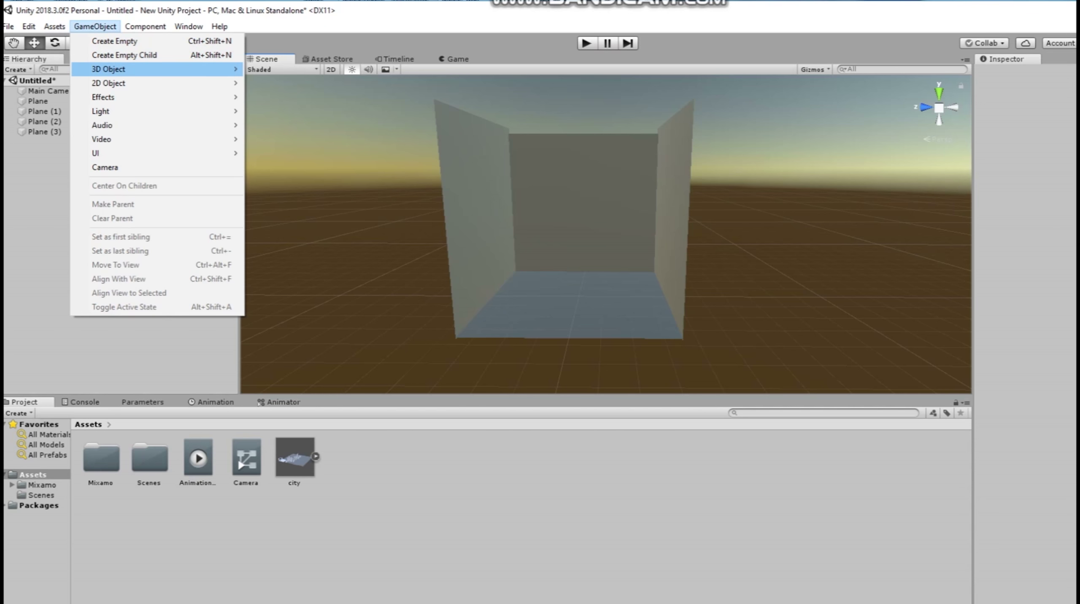
mouse_move(170, 69)
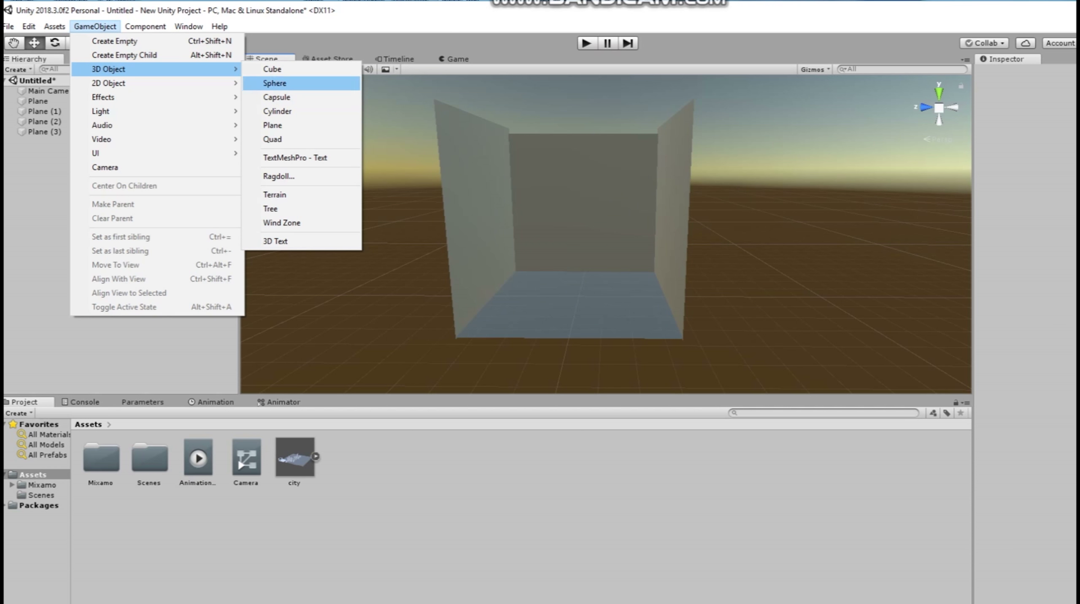
click(275, 83)
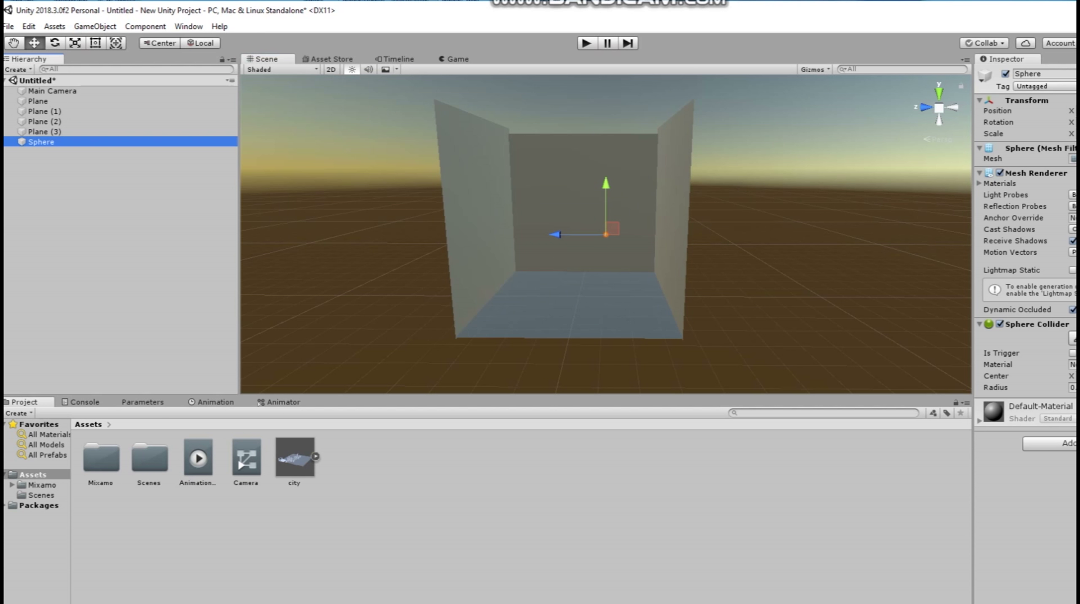
key(r)
drag(606, 235, 715, 236)
key(w)
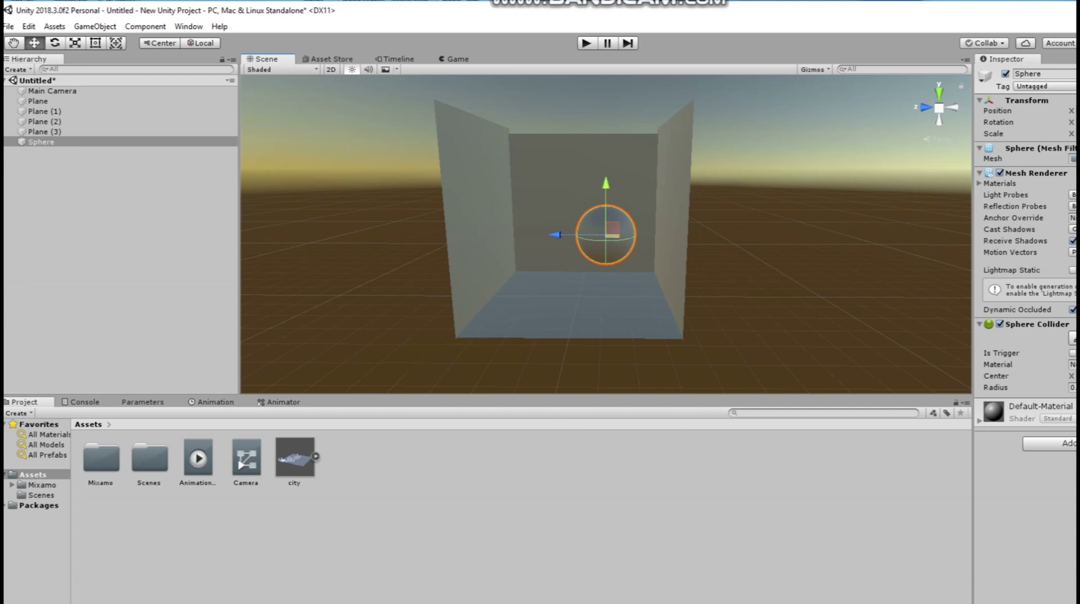
Move the sphere to the middle of the room, just above the floor.
drag(606, 228, 606, 233)
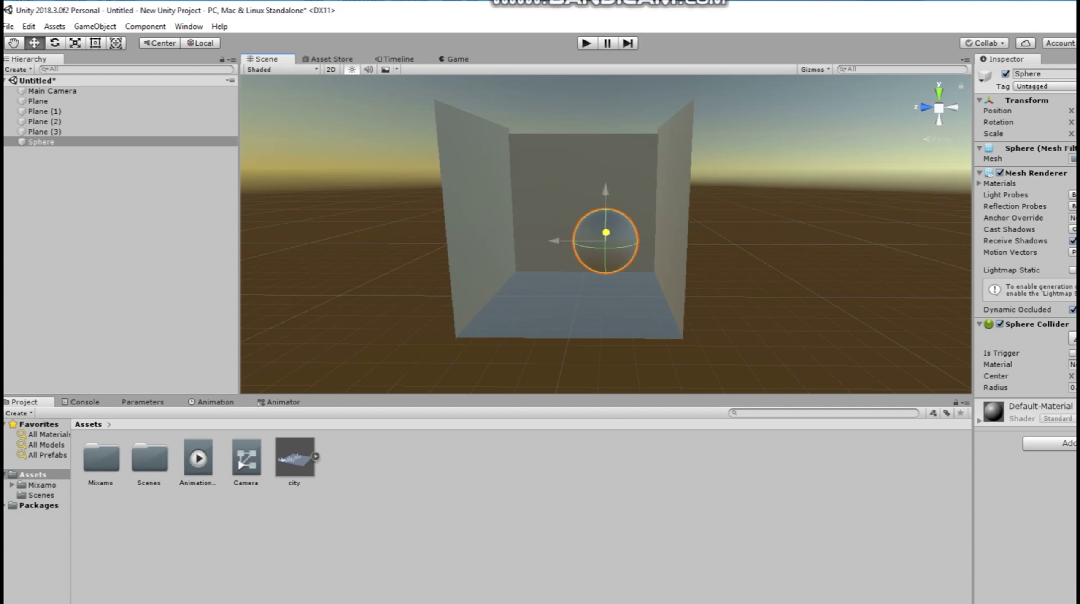
alt+drag(524, 216, 595, 277)
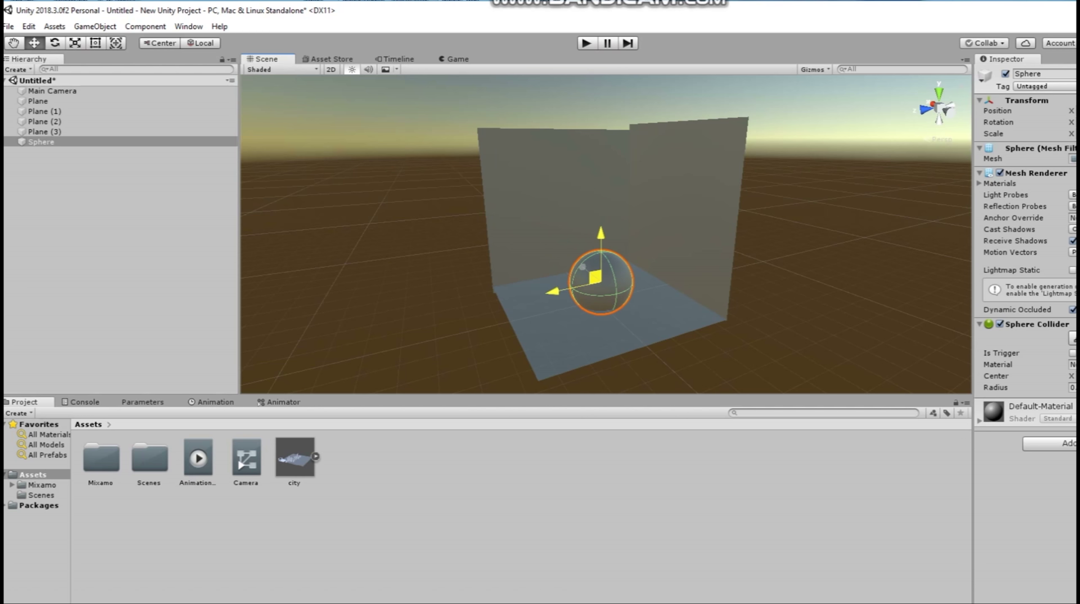
drag(601, 235, 491, 158)
alt+scroll(491, 158, up, 2)
drag(584, 223, 563, 243)
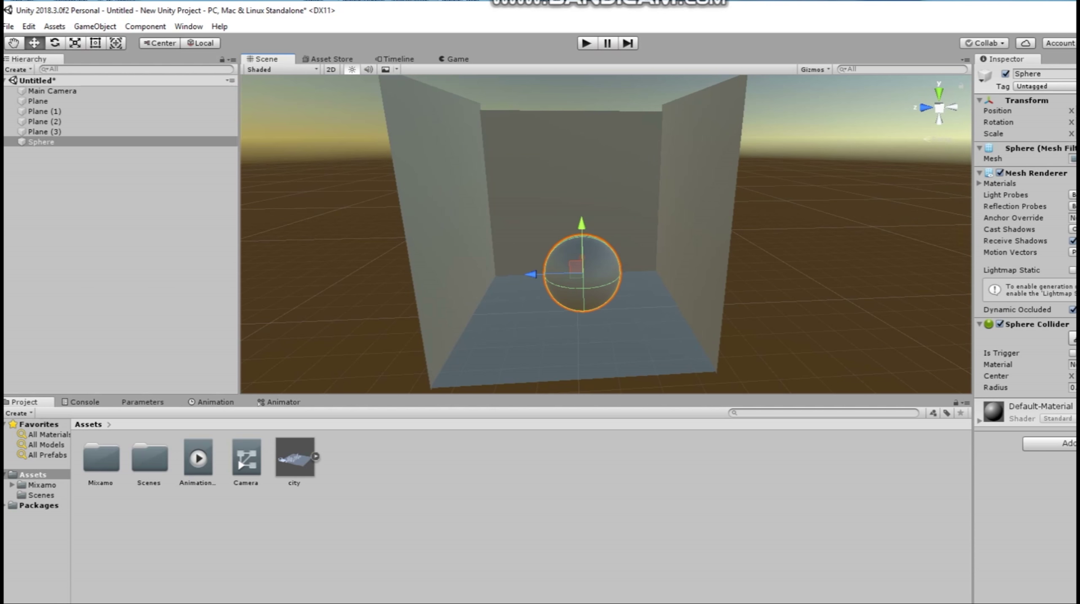
click(95, 26)
mouse_move(54, 27)
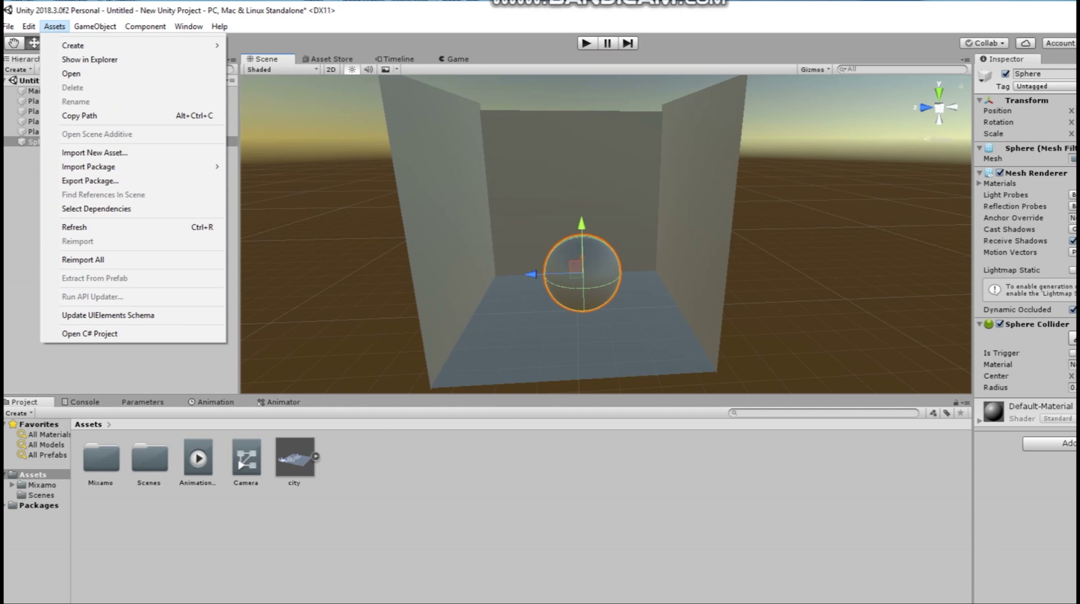
click(25, 203)
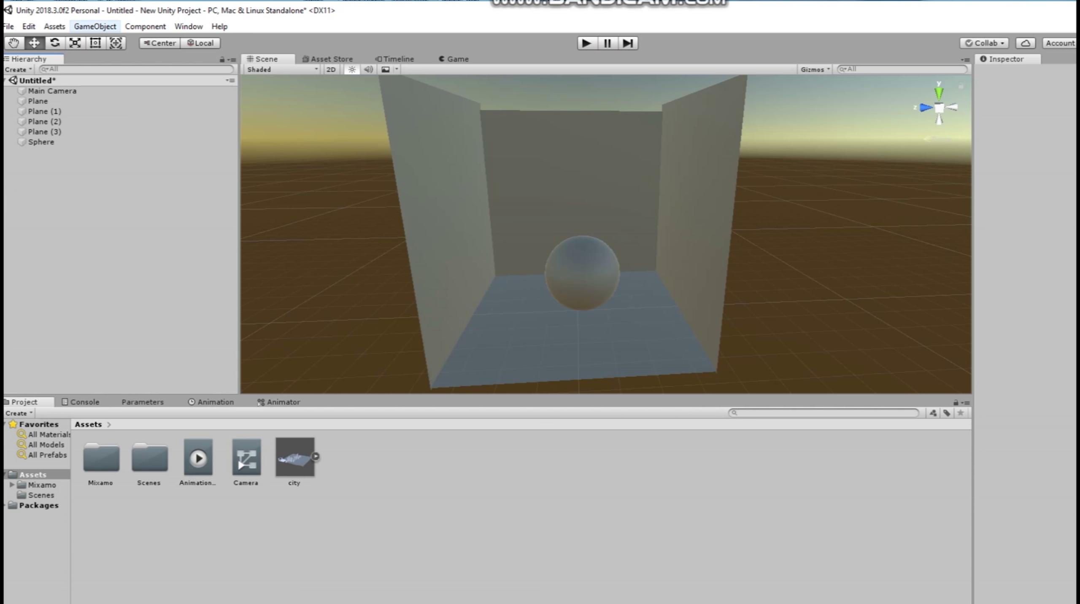
Duplicate the left wall, shift the copy into the room and scale it down uniformly to about 4.17 as a small panel.
click(457, 203)
right_drag(457, 203, 457, 203)
key(d)
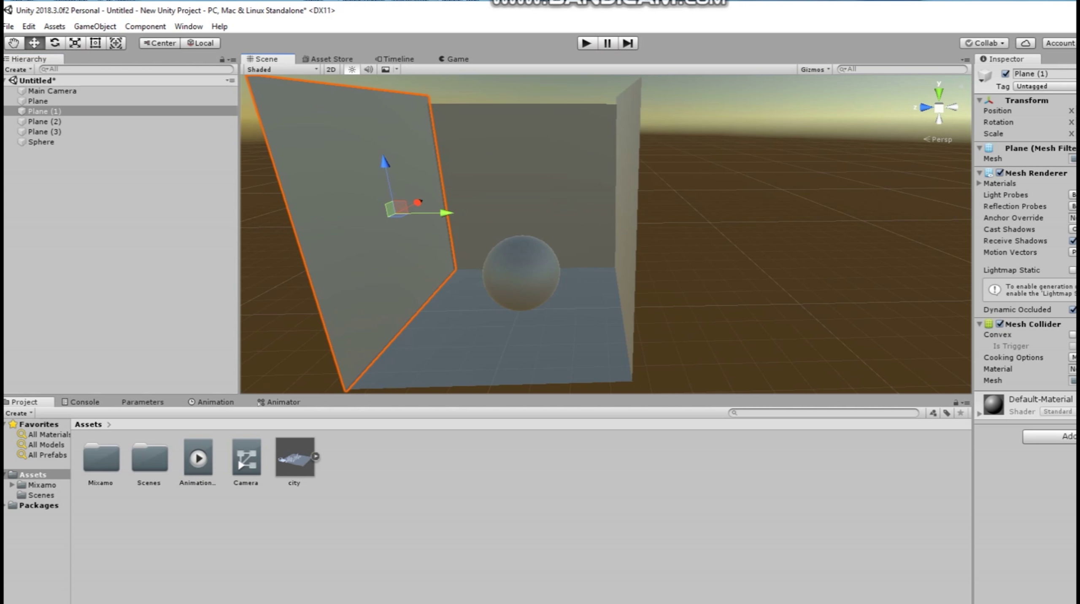
key(ctrl+d)
drag(419, 202, 441, 214)
key(r)
Switch the handles to global orientation and move the small panel back towards the left wall, to about Z 34.8.
key(w)
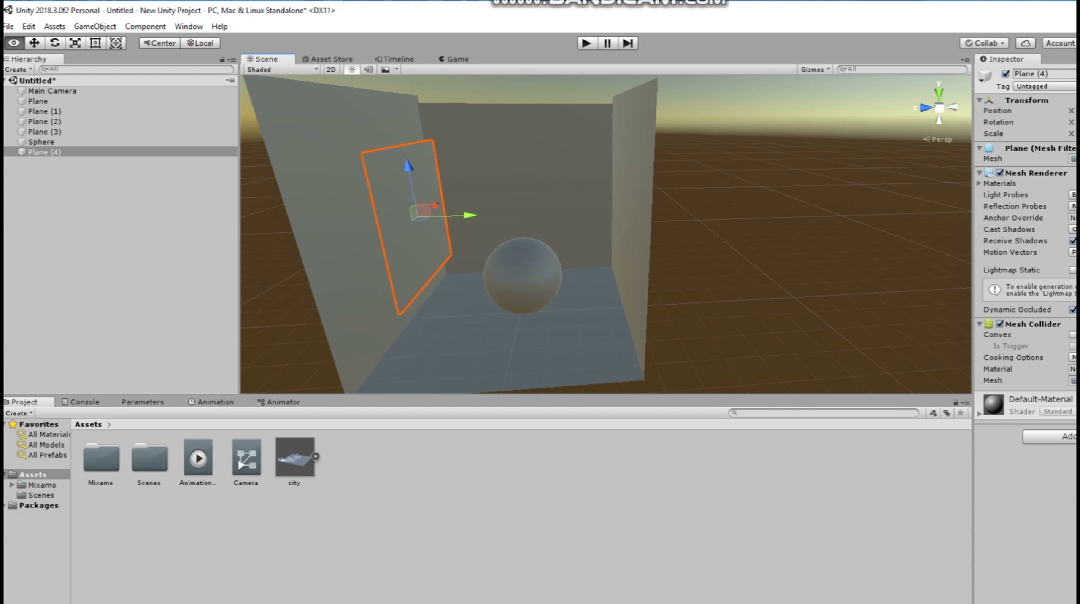
key(x)
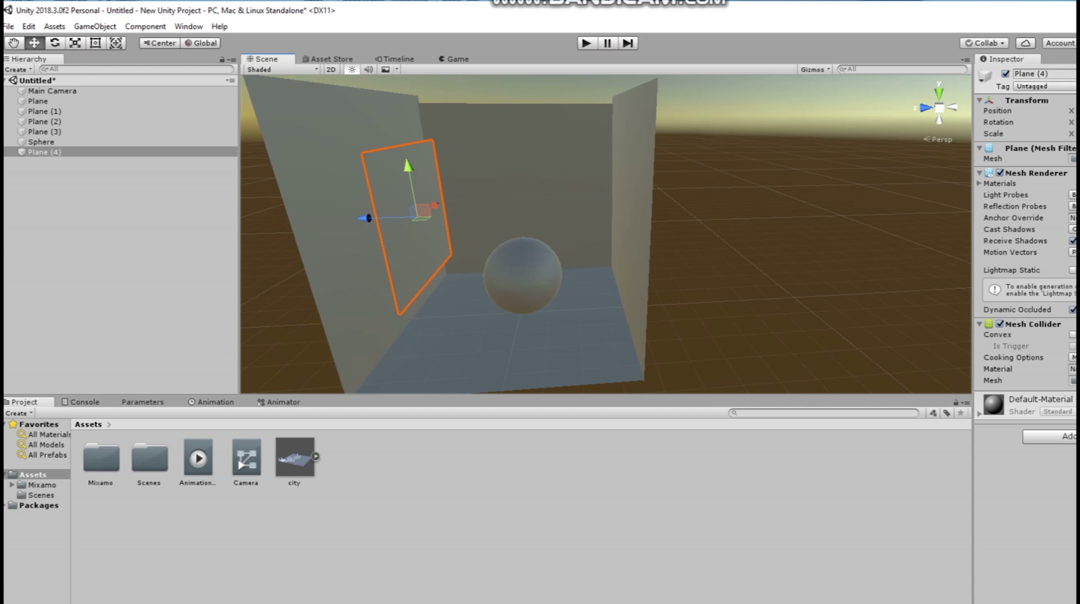
drag(364, 218, 340, 218)
Create a new material named blue in the Assets folder.
right_click(200, 545)
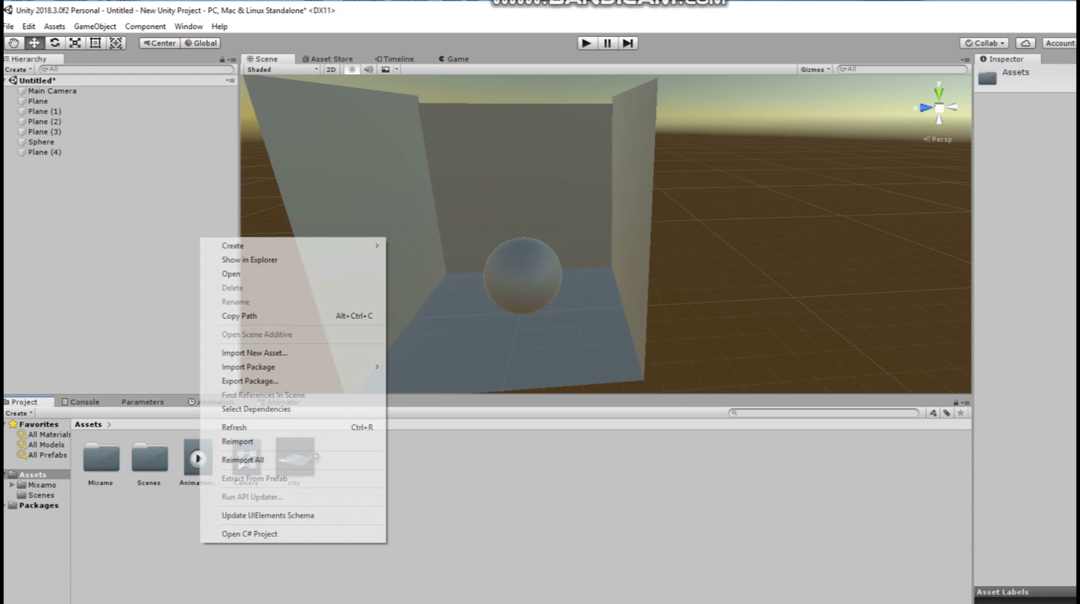
mouse_move(292, 246)
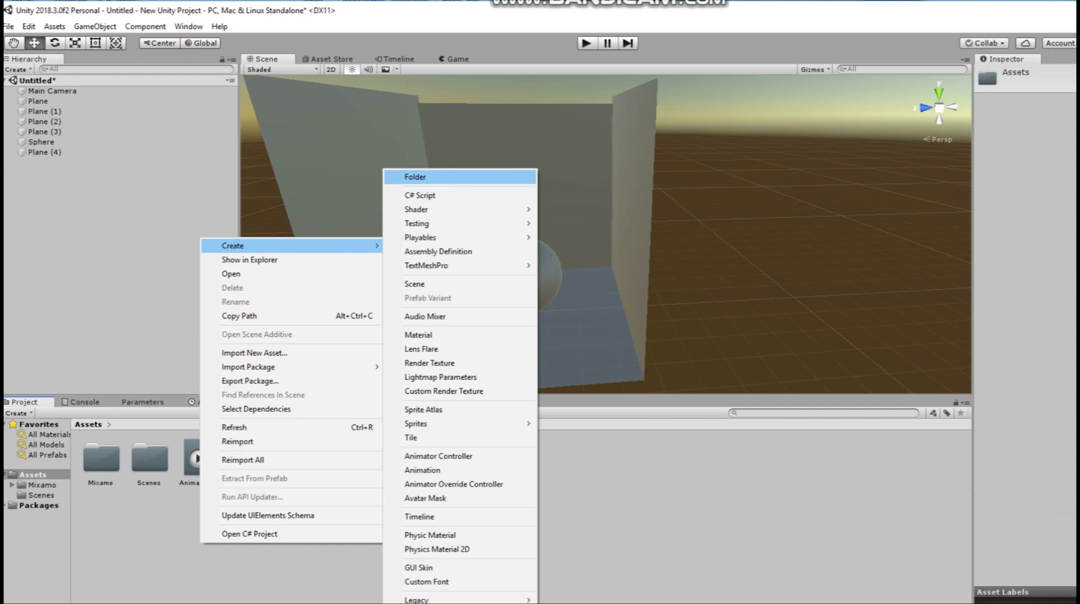
click(419, 334)
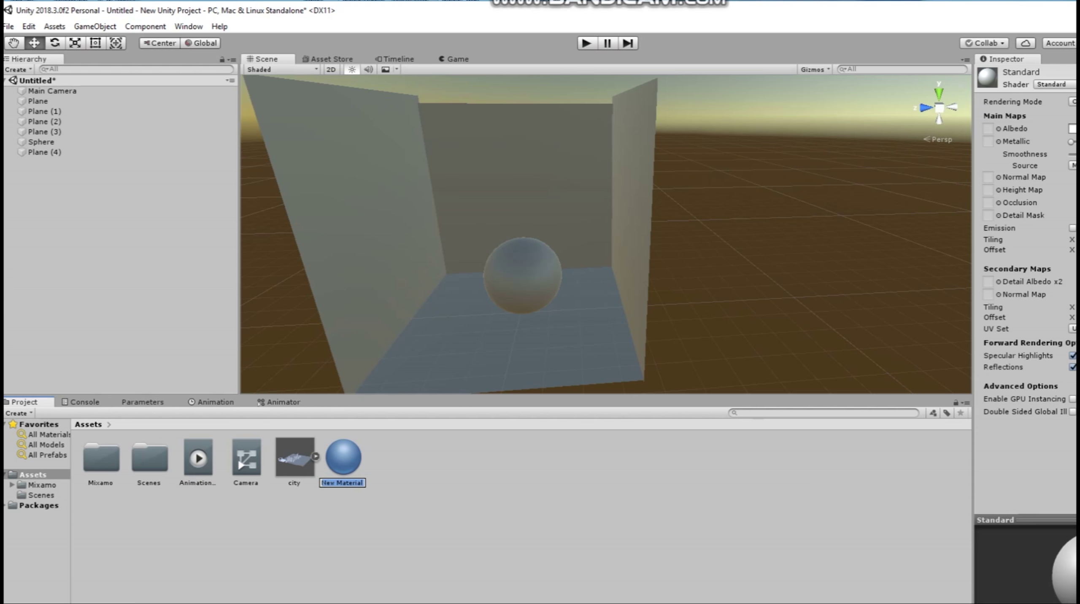
text(blu)
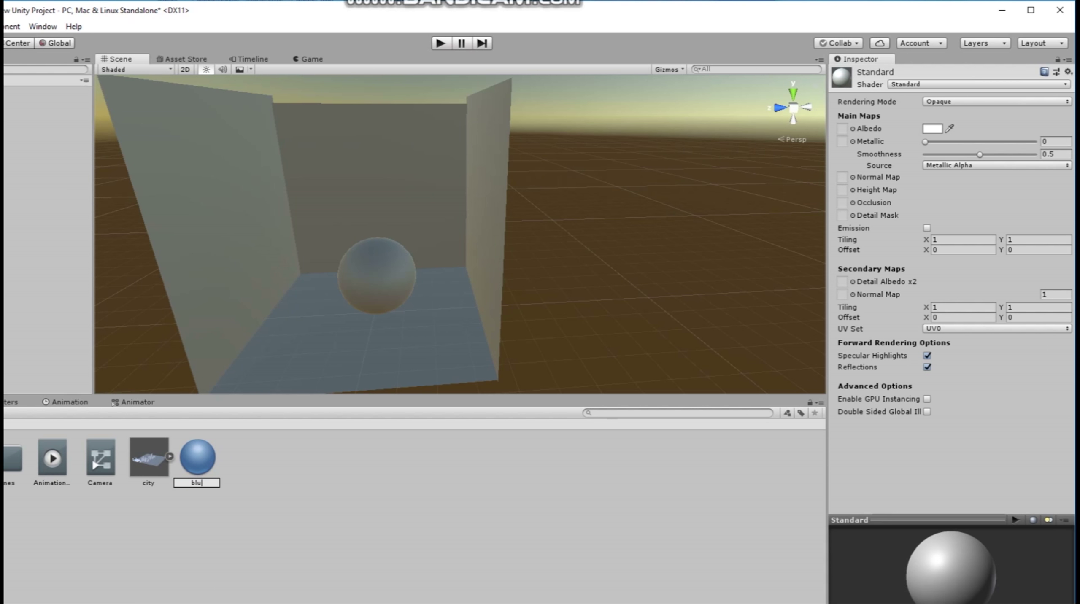
key(Return)
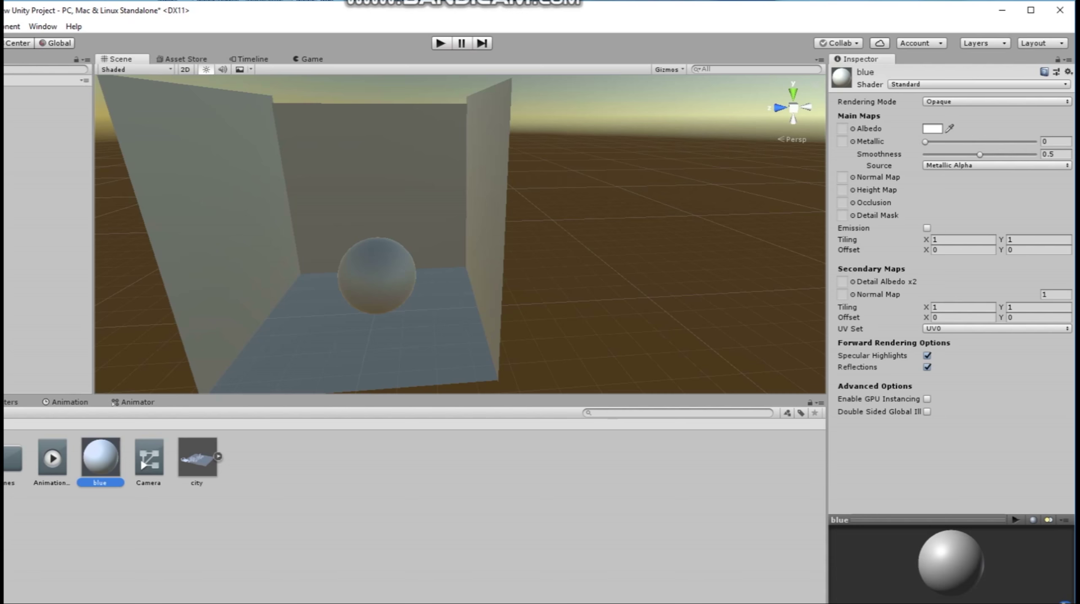
Apply the blue material to the small panel on the left wall and set its Albedo colour to bright blue.
click(235, 229)
drag(101, 458, 46, 152)
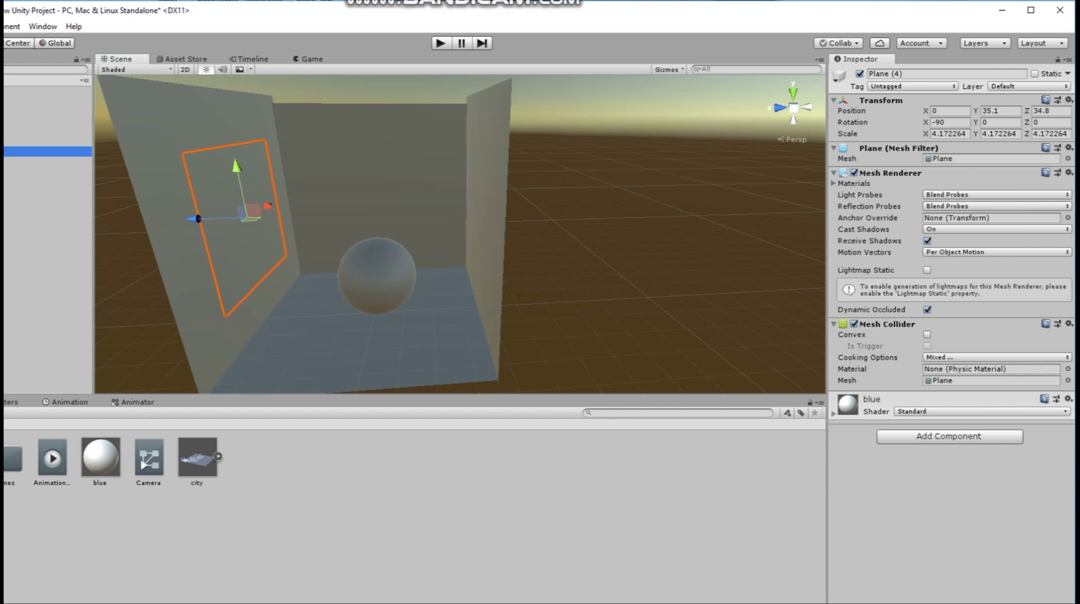
click(101, 458)
click(933, 129)
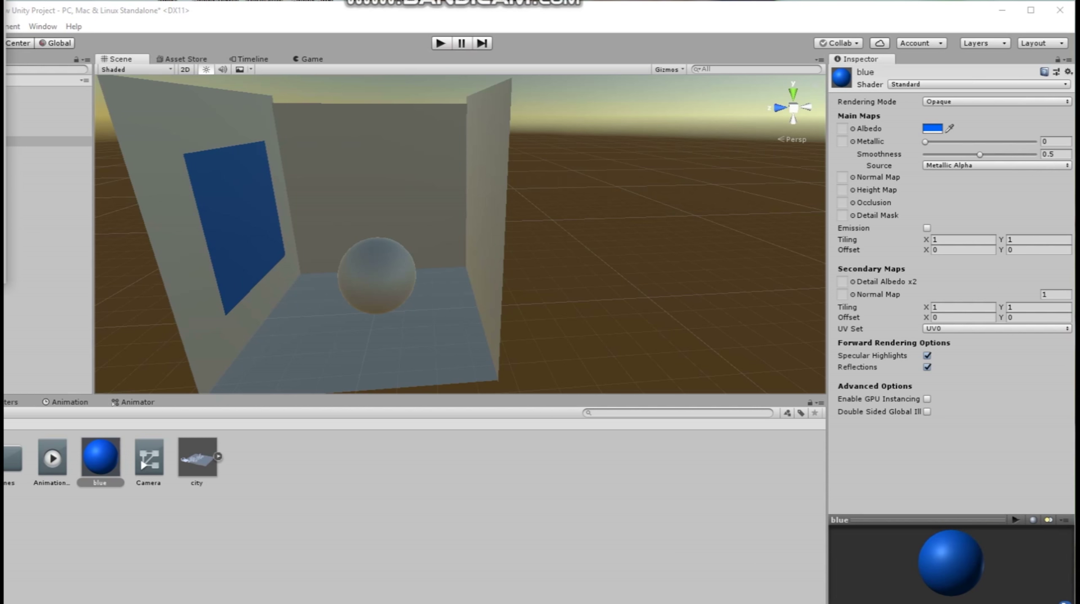
drag(1, 1, 4, 26)
click(22, 26)
Duplicate the right wall, shift the copy inwards to about Z -32.9 and scale it down uniformly to about 4.12.
click(489, 211)
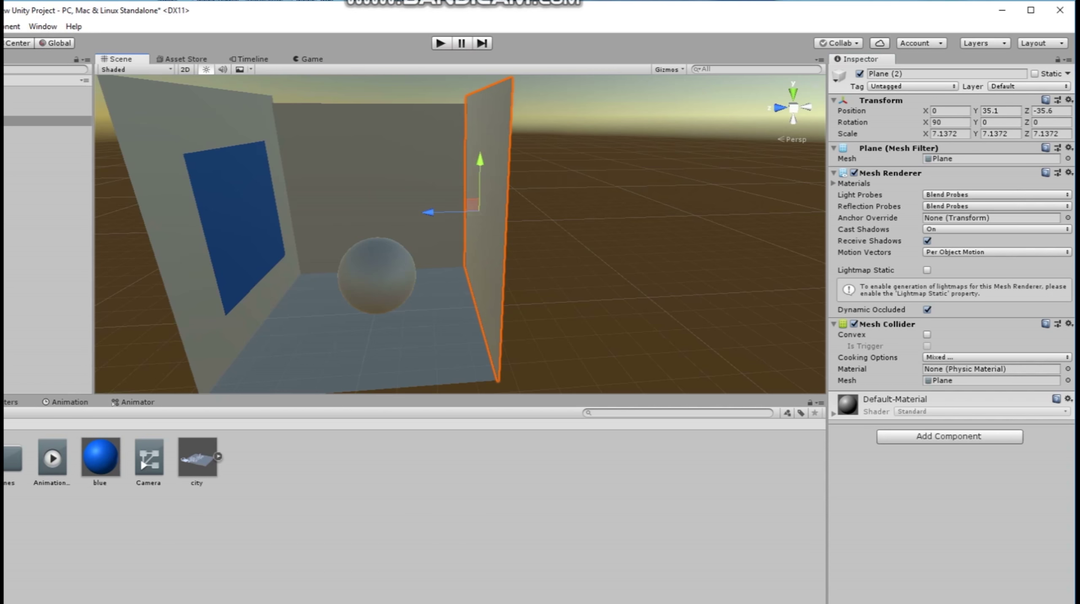
alt+drag(489, 212, 512, 212)
key(ctrl+d)
drag(435, 213, 452, 213)
key(r)
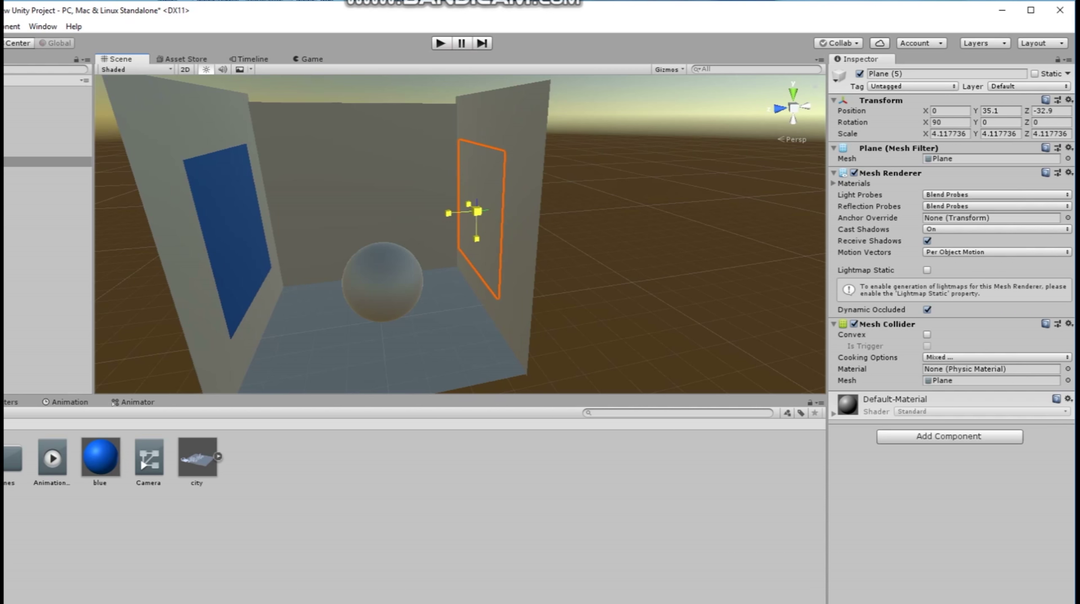
Create a new material named red in the Assets folder and set its Albedo colour to pure red.
right_click(138, 512)
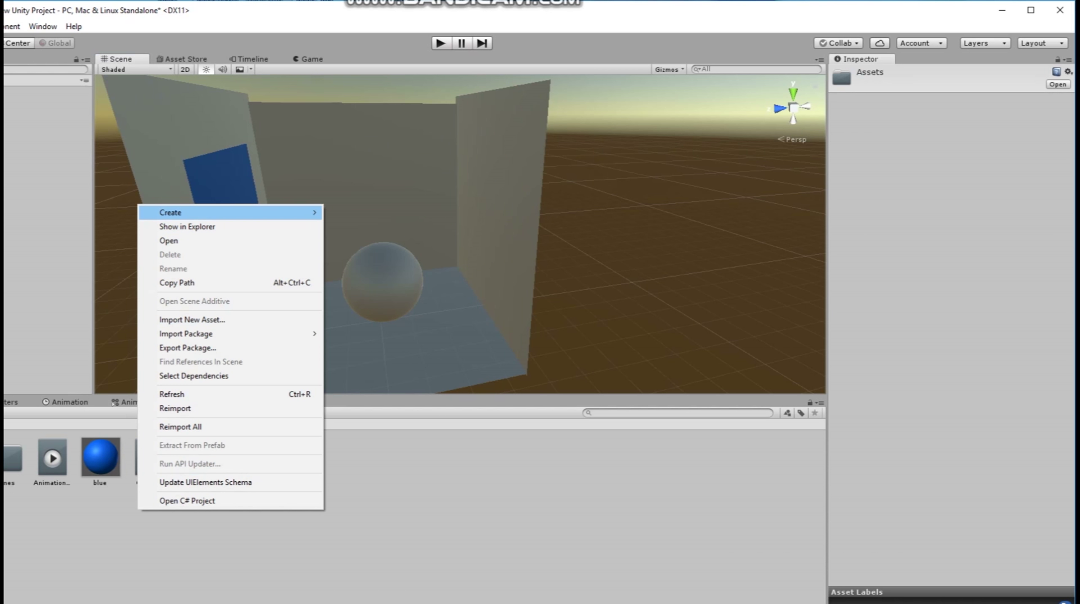
mouse_move(191, 212)
click(356, 335)
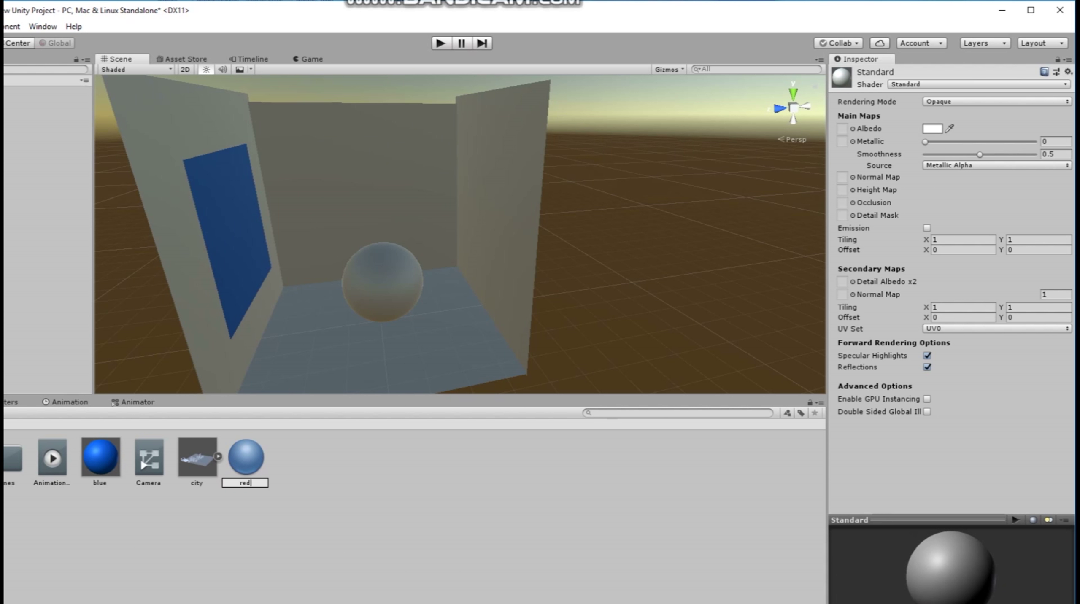
key(Return)
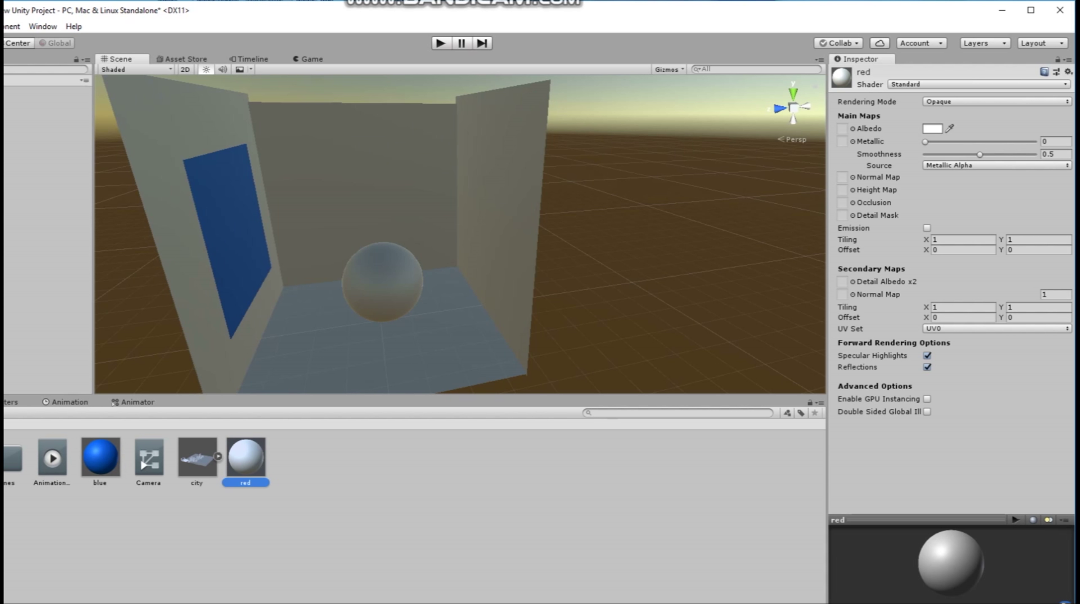
click(933, 129)
drag(0, 122, 1, 99)
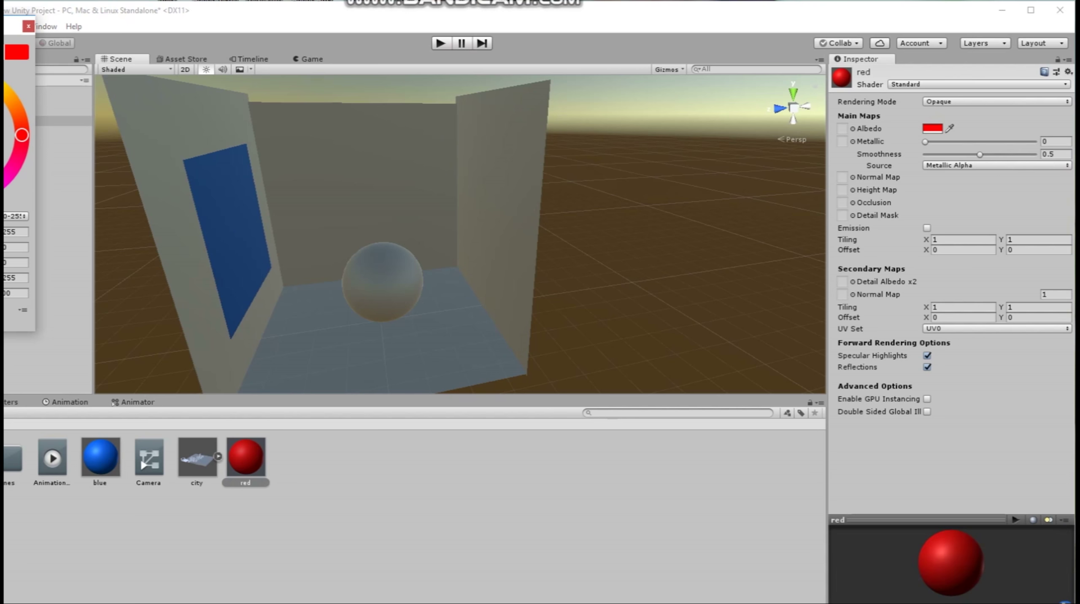
click(28, 26)
Apply the red material to the small panel on the right wall.
click(482, 212)
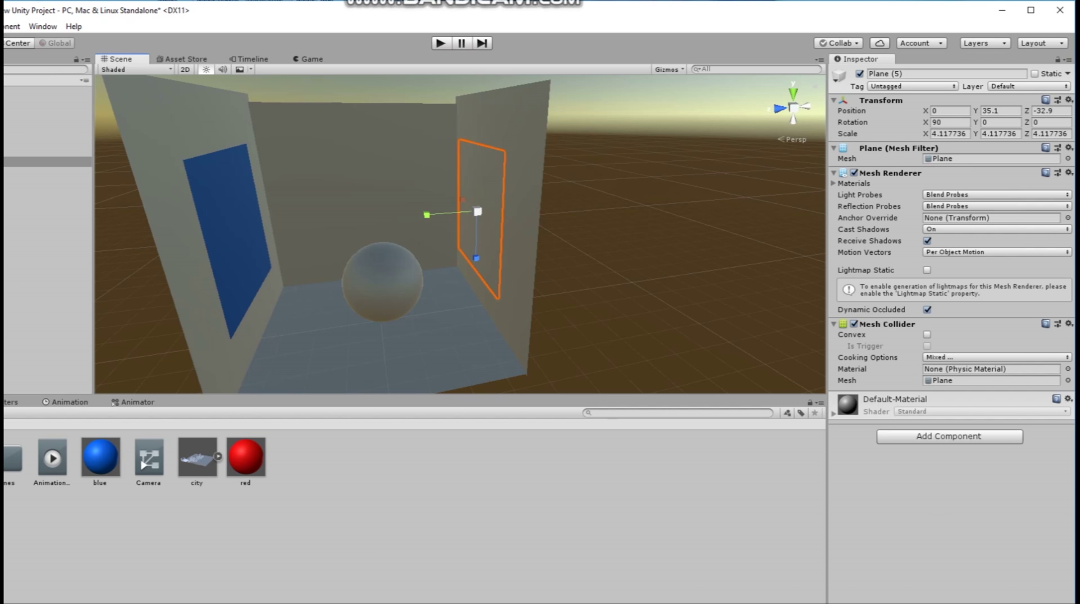
click(25, 161)
drag(246, 457, 46, 161)
alt+drag(381, 229, 475, 216)
click(305, 482)
click(245, 458)
scroll(375, 232, up, 5)
click(484, 215)
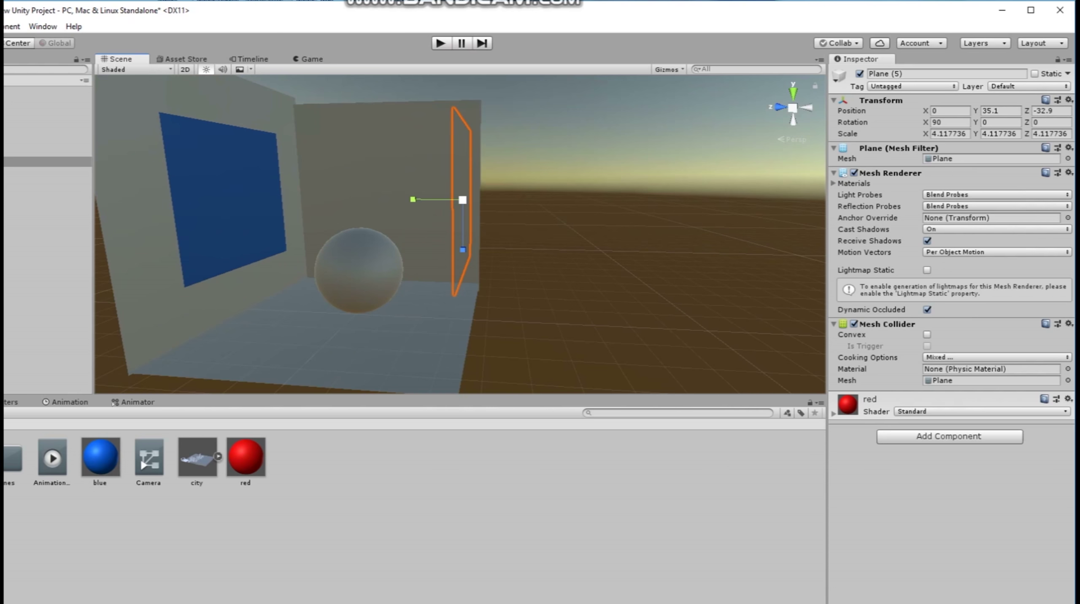
Move the small red panel closer to the right wall, to about Z -34.9.
key(w)
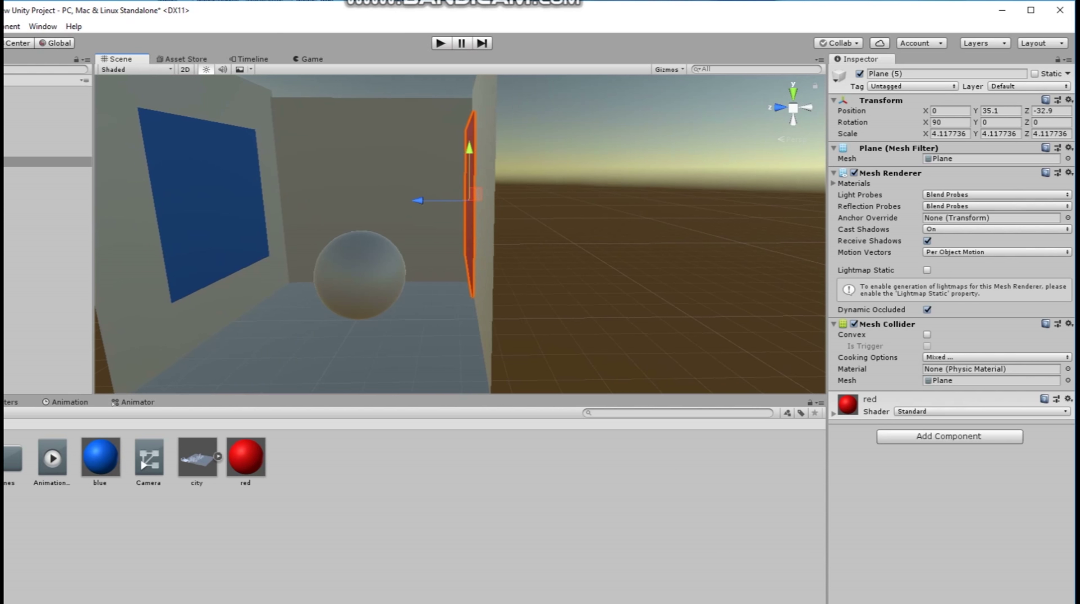
mouse_move(416, 200)
mouse_down()
mouse_move(529, 198)
mouse_move(435, 197)
mouse_up()
scroll(528, 198, down, 3)
scroll(435, 196, up, 2)
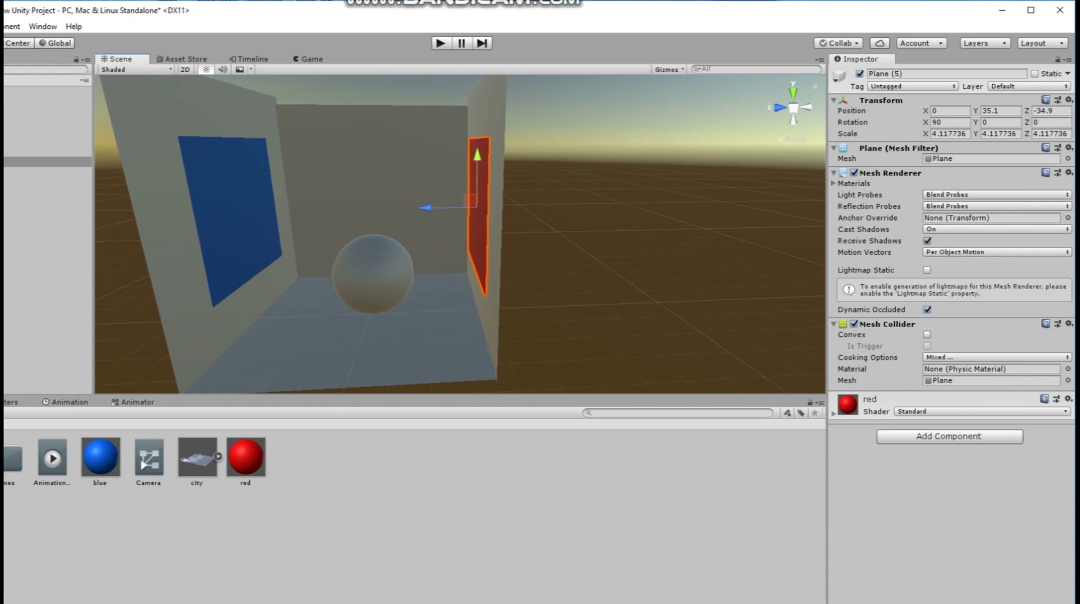
Examine the finished room from the scene view and through the main camera in the Game view.
alt+drag(423, 254, 423, 271)
click(406, 325)
middle_drag(406, 326, 402, 299)
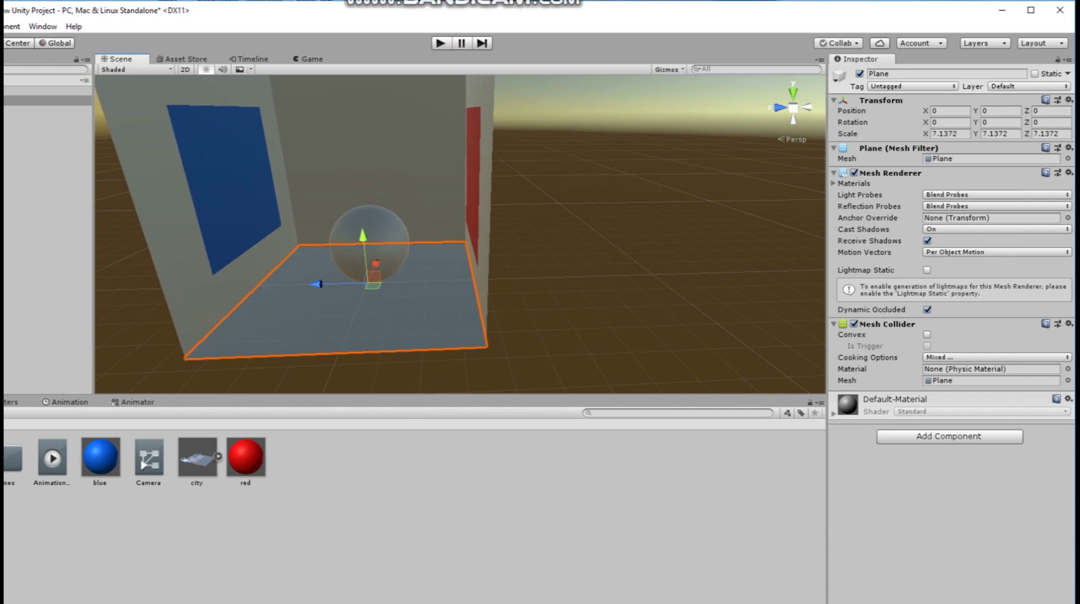
scroll(360, 254, down, 3)
drag(209, 137, 523, 290)
scroll(460, 235, down, 3)
click(311, 59)
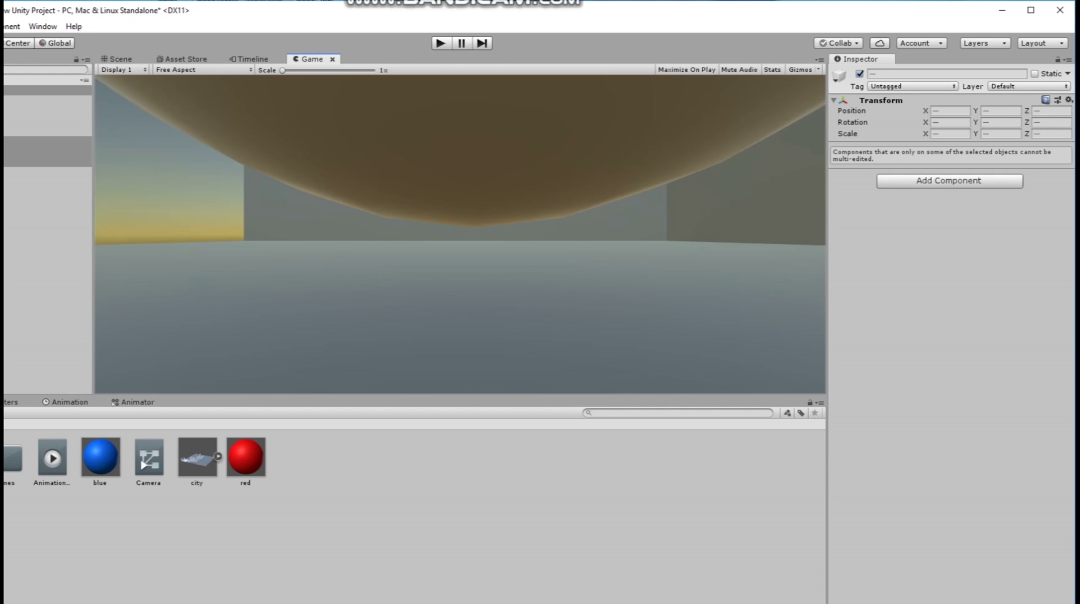
key(ctrl+1)
Select the Main Camera and turn it towards the open side of the room.
alt+drag(461, 235, 504, 263)
click(48, 90)
alt+drag(271, 198, 565, 195)
key(e)
drag(576, 269, 418, 261)
Position the Main Camera at about X -48.7, Y 50.3, Z -0.2, tilt it down about 23.6°, and check the framing in the Game view.
key(w)
drag(532, 260, 460, 231)
drag(221, 299, 221, 299)
key(e)
drag(517, 213, 489, 183)
key(w)
drag(458, 262, 379, 197)
key(e)
key(w)
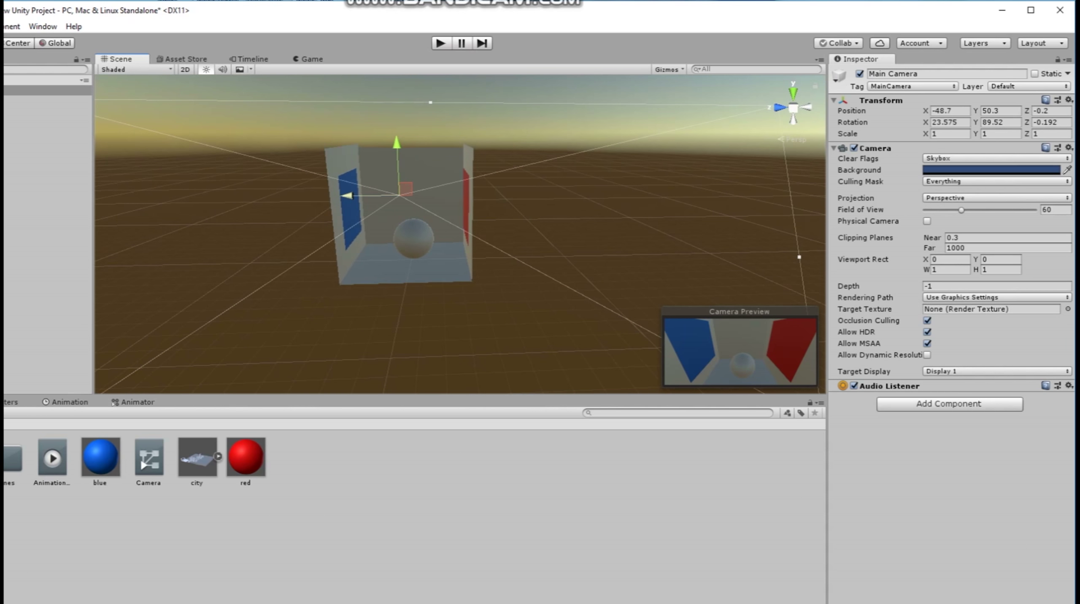
click(312, 59)
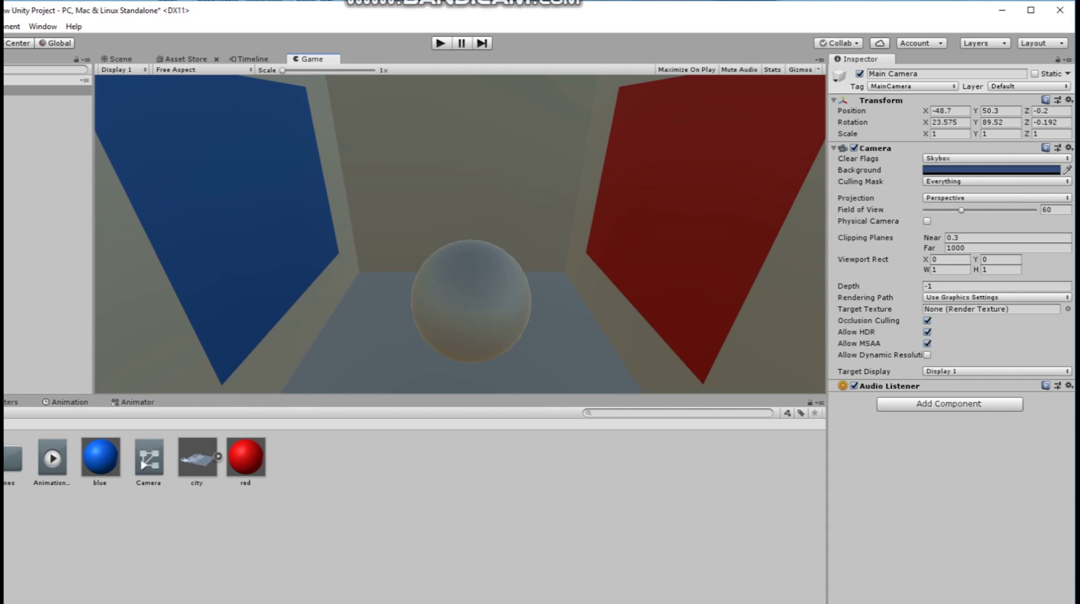
key(ctrl+1)
scroll(423, 231, up, 3)
alt+drag(423, 231, 546, 231)
scroll(554, 229, up, 2)
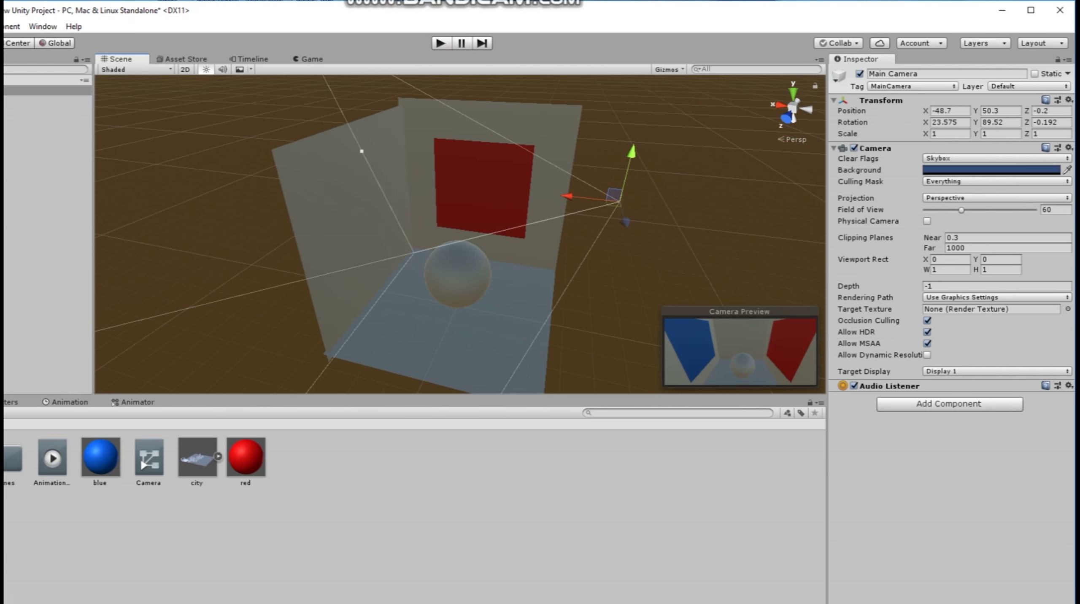
scroll(393, 220, down, 1)
click(381, 211)
scroll(381, 211, down, 3)
drag(496, 322, 385, 143)
drag(385, 143, 323, 285)
shift+click(348, 267)
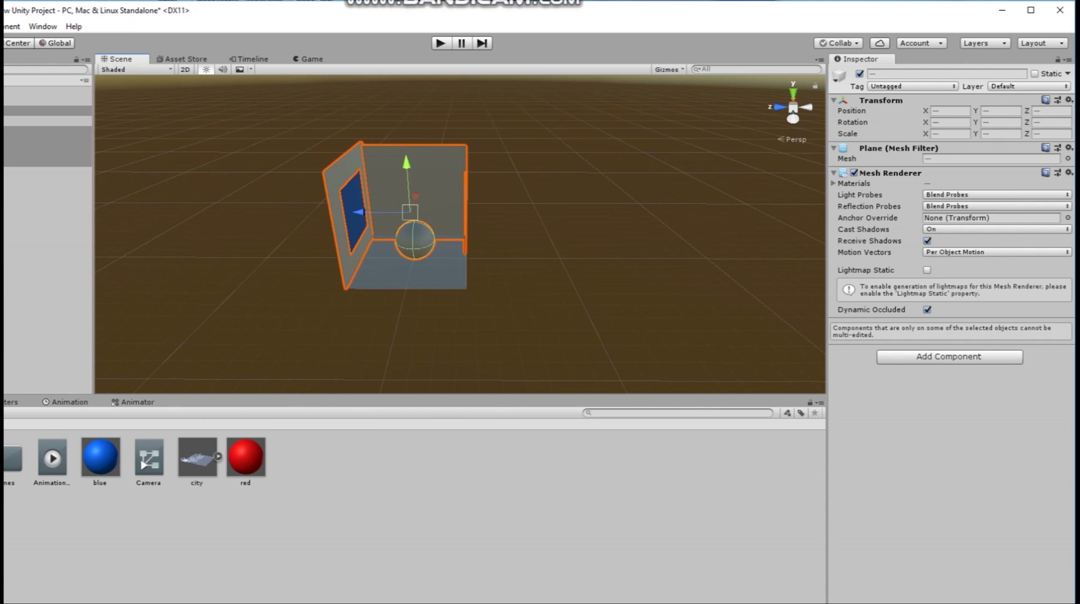
Select all the room planes, the coloured panels and the sphere, and mark them as Static.
click(9, 101)
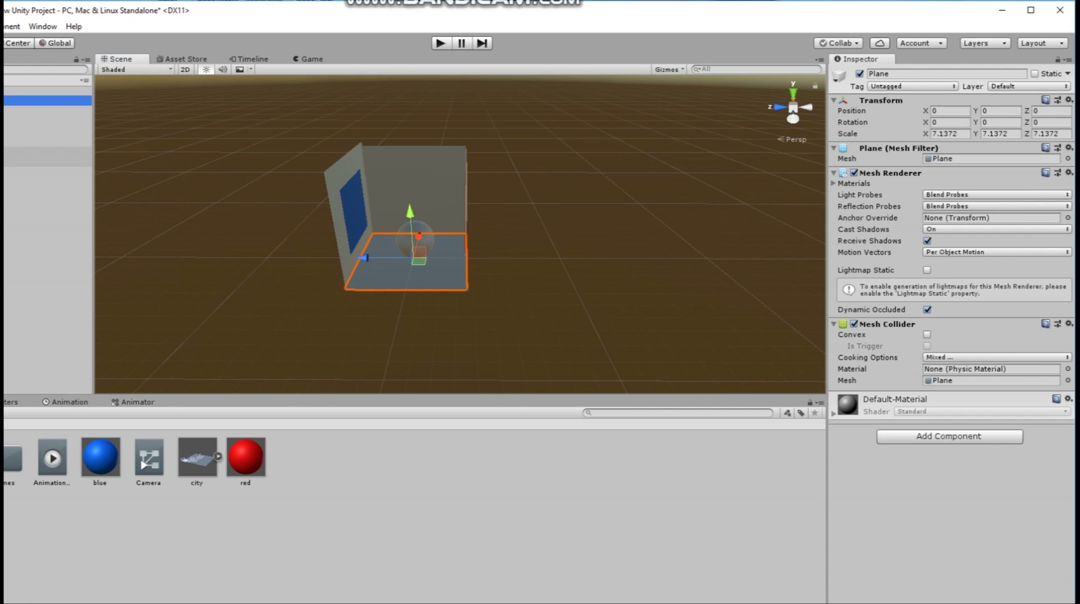
shift+click(8, 162)
scroll(406, 254, up, 4)
alt+drag(406, 263, 440, 225)
scroll(444, 239, up, 3)
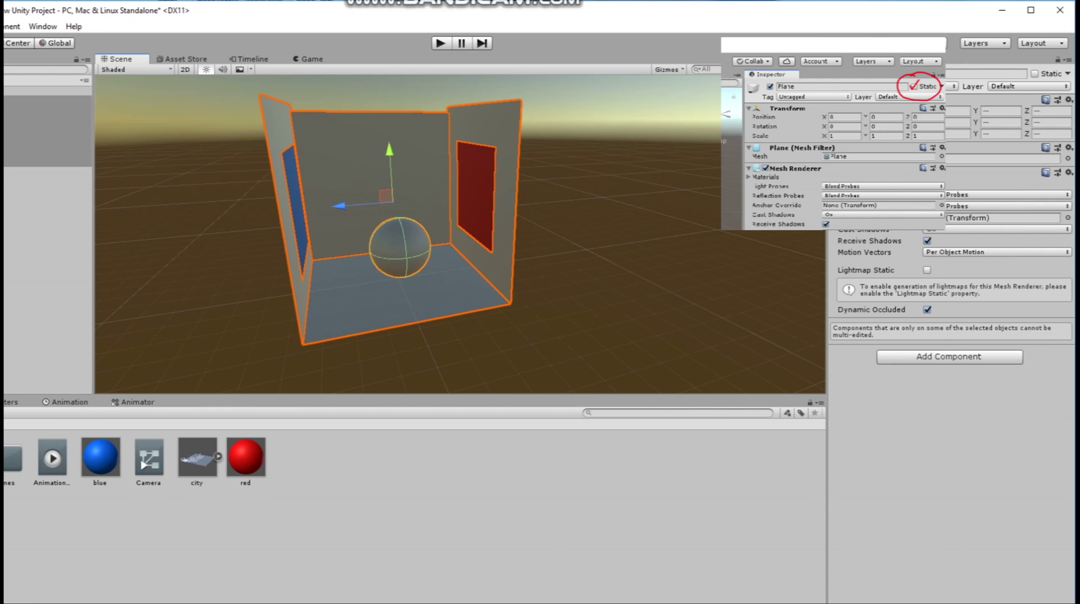
click(1035, 74)
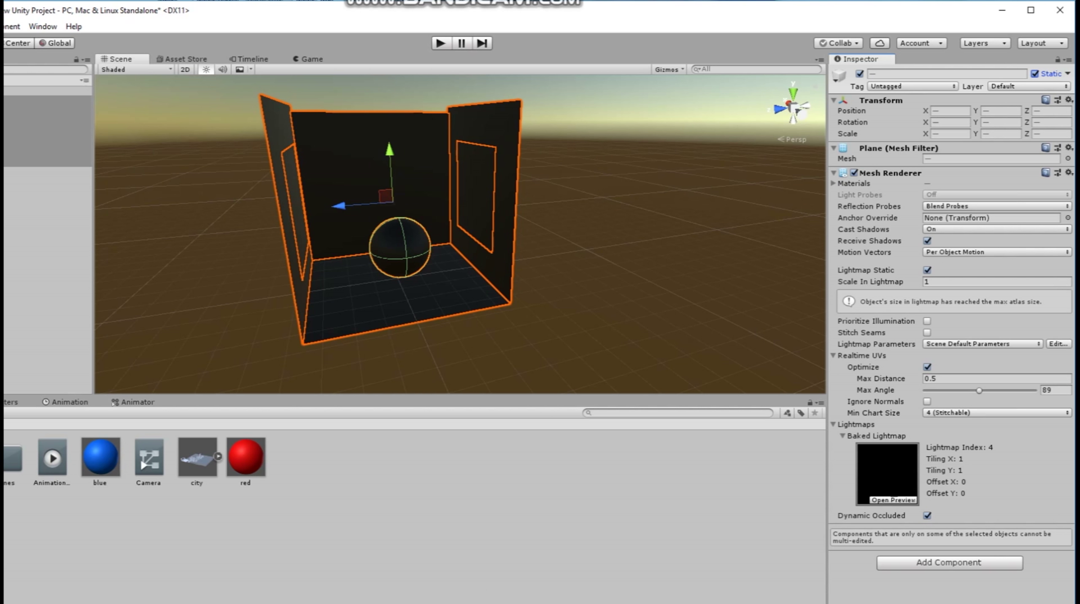
Examine how the static walls, panels and sphere are lit from several angles.
middle_drag(423, 237, 414, 253)
alt+drag(414, 253, 347, 244)
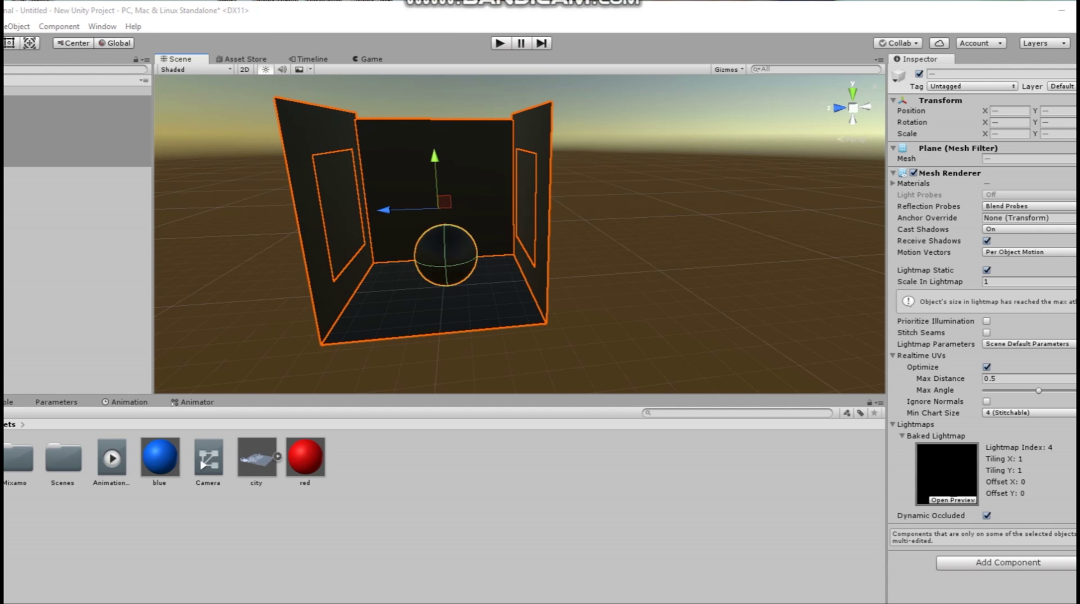
click(677, 237)
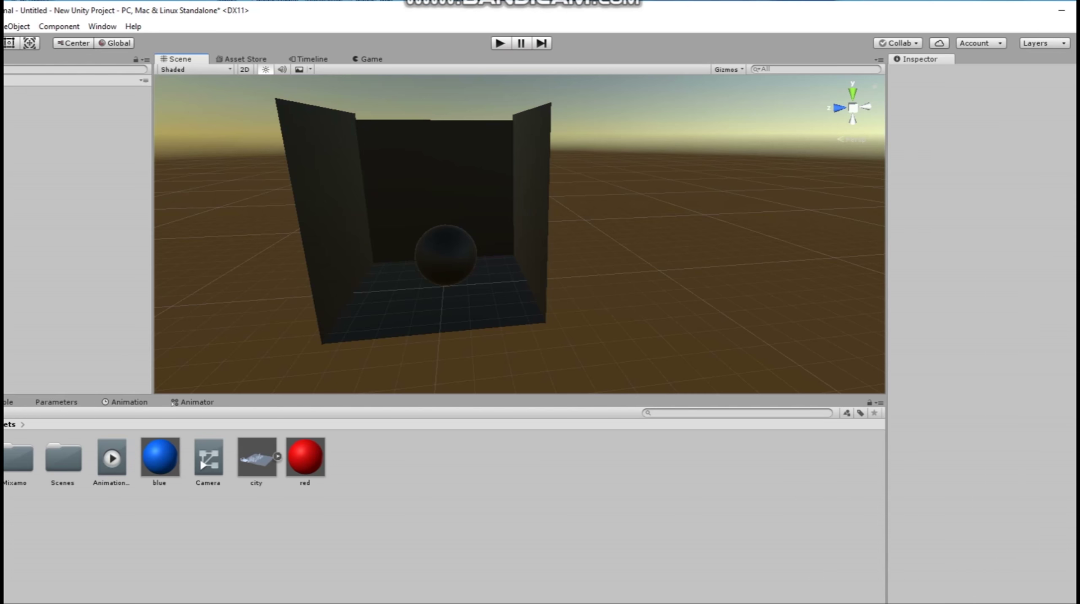
click(341, 211)
mouse_move(342, 212)
alt+mouse_down()
mouse_move(301, 211)
mouse_move(331, 209)
alt+mouse_up()
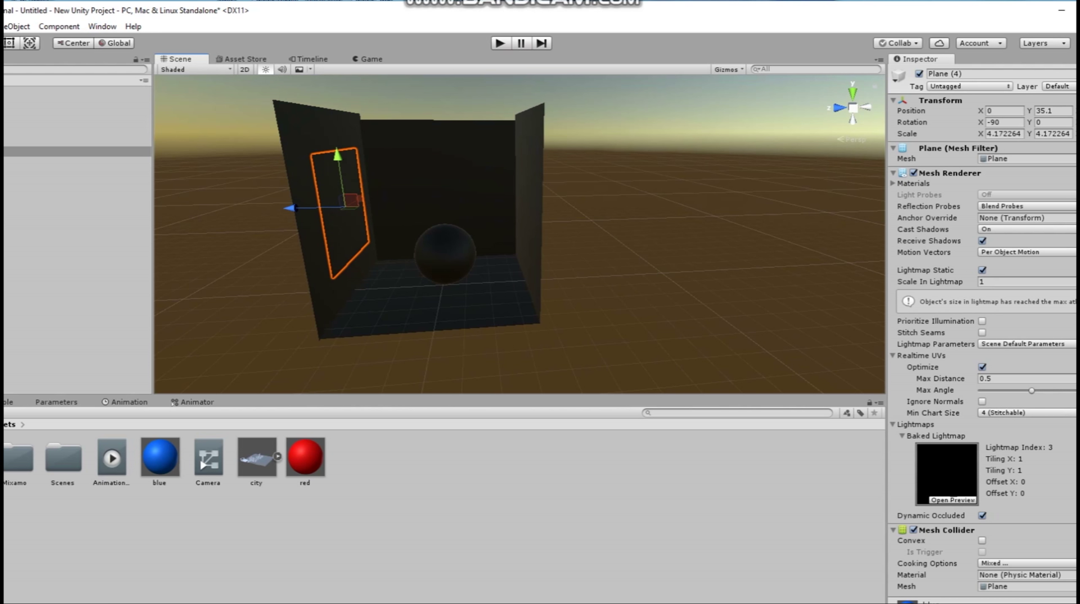
key(Delete)
scroll(402, 165, up, 3)
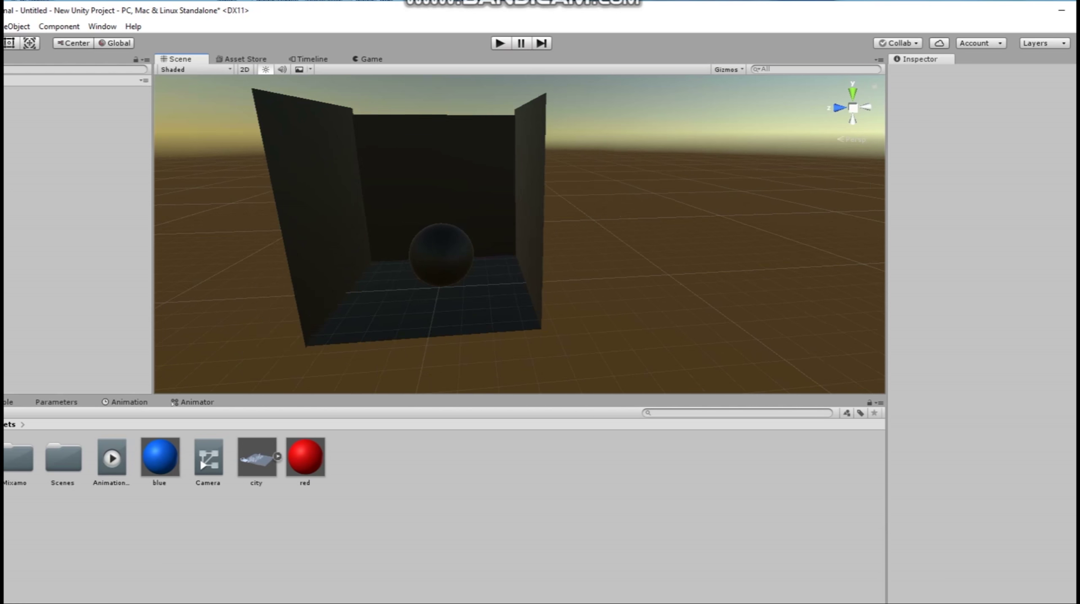
middle_drag(401, 164, 449, 161)
alt+drag(448, 162, 435, 165)
scroll(435, 166, up, 3)
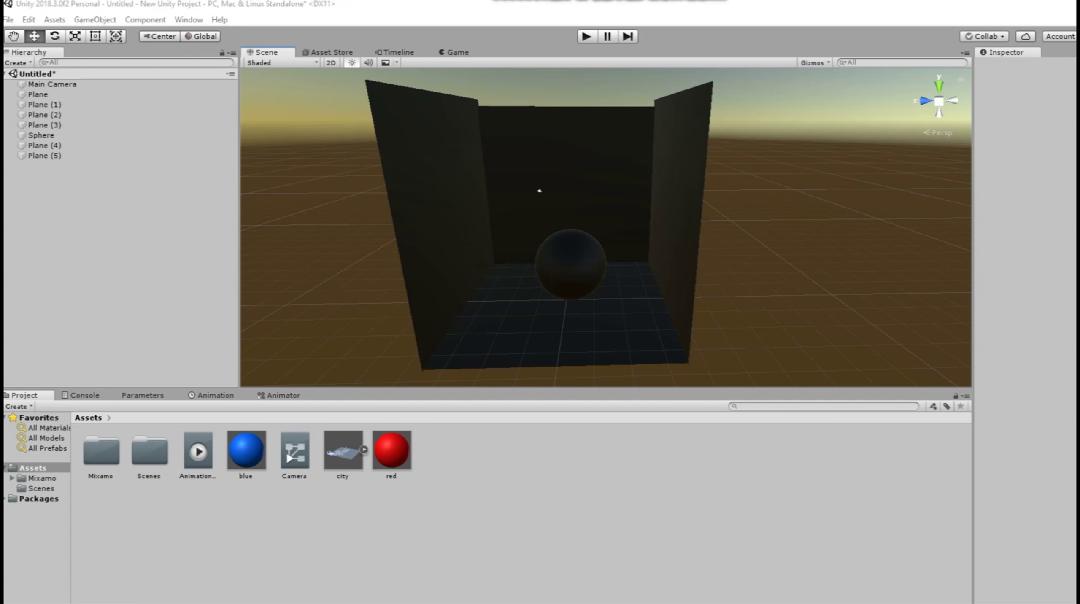
alt+drag(539, 191, 569, 158)
Open the Lighting Settings window and move it so its settings are accessible beside the scene.
click(189, 19)
mouse_move(254, 150)
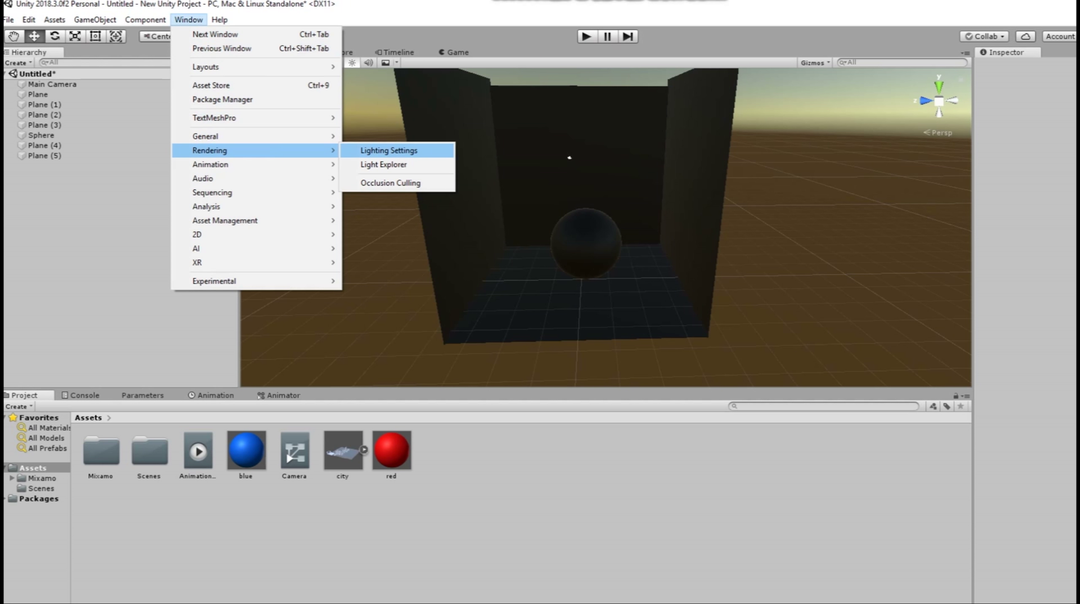
click(389, 150)
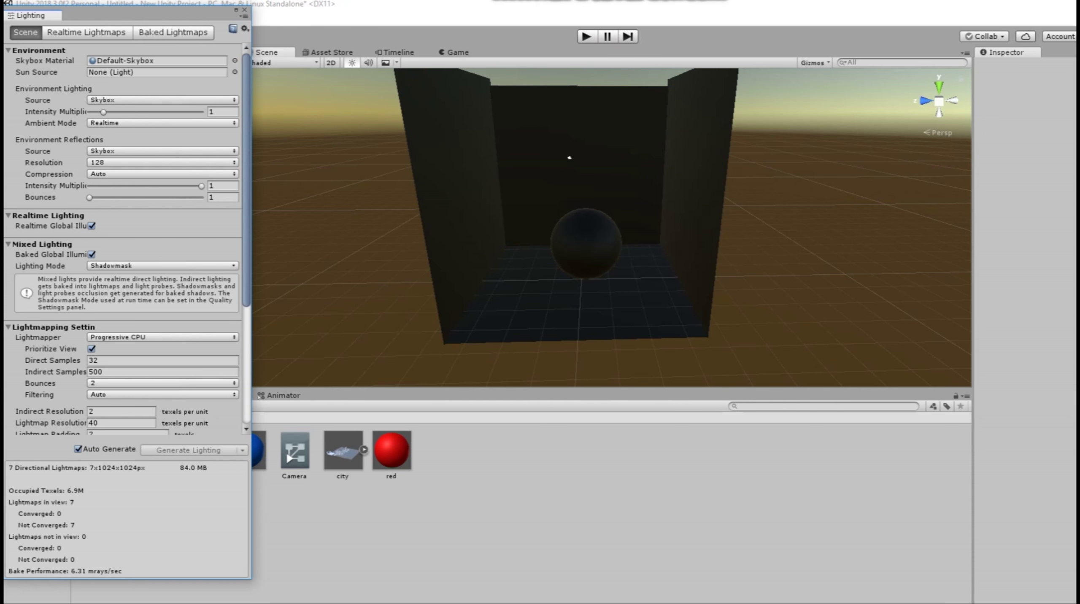
drag(127, 13, 175, 36)
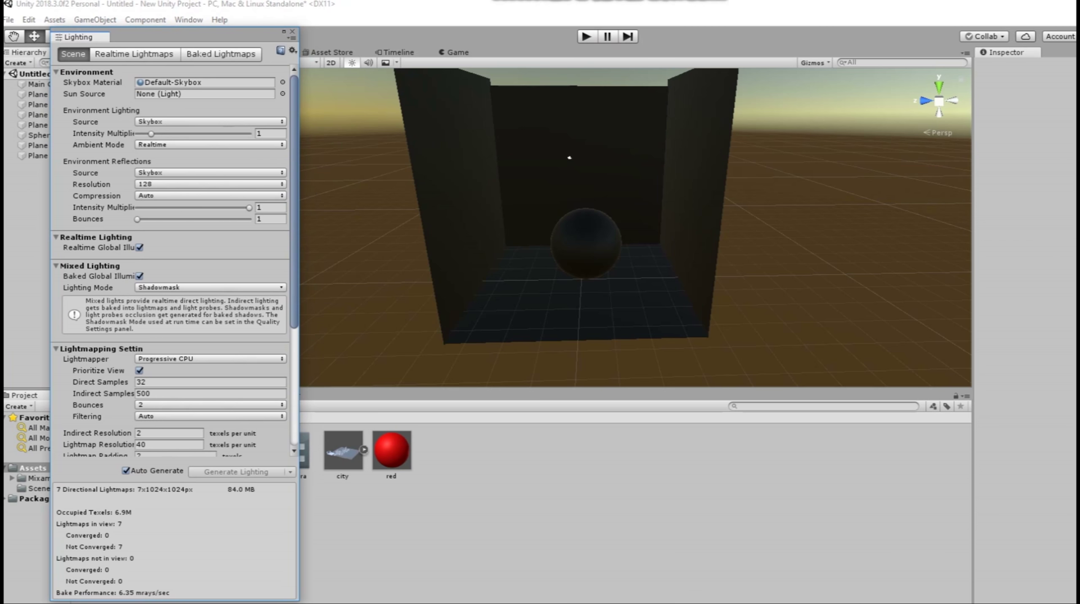
Try raising the environment lighting Intensity Multiplier to 1.46.
drag(151, 134, 157, 134)
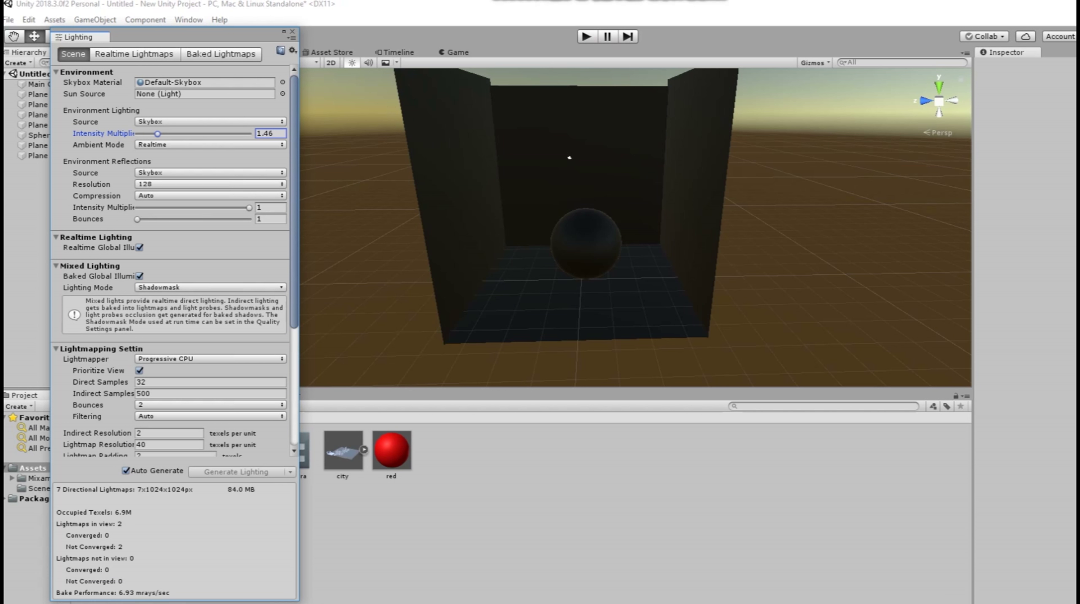
click(293, 50)
click(318, 65)
Try the Gradient and Color sources for the environment lighting, and return to Skybox.
click(186, 122)
click(178, 150)
click(182, 122)
click(178, 164)
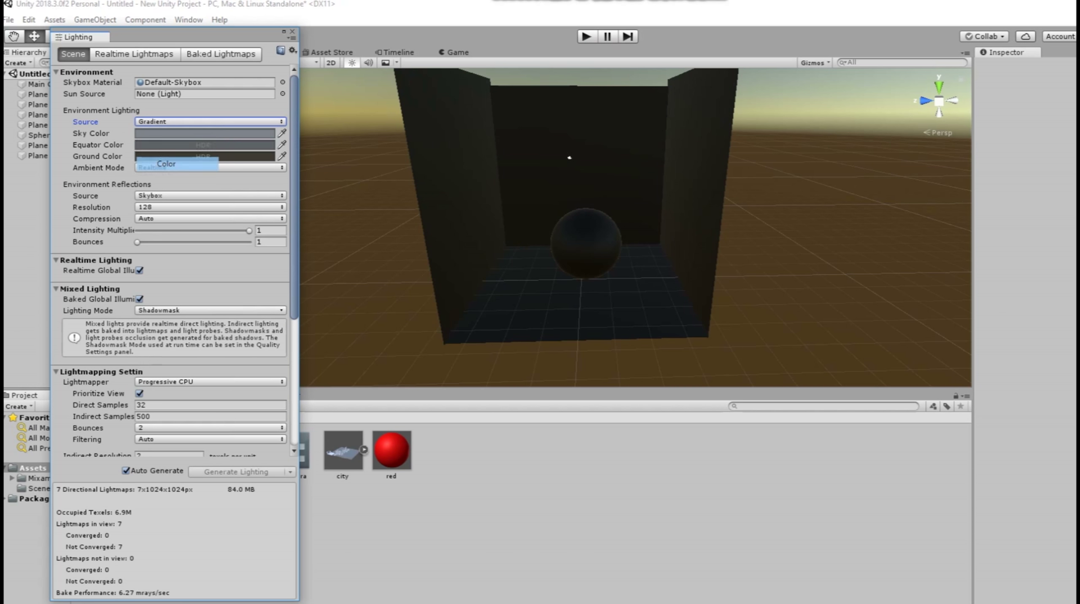
click(209, 121)
click(154, 135)
Try an environment lighting Intensity Multiplier of 0.68 and select the small panel on the left wall.
drag(152, 133, 146, 133)
click(471, 181)
alt+drag(569, 157, 488, 85)
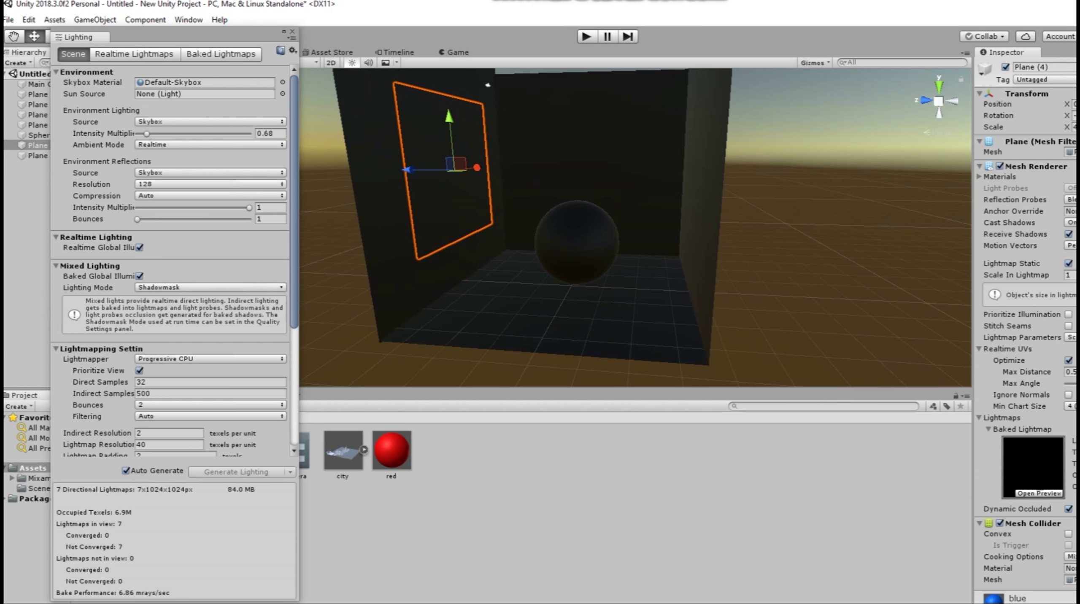
Try Progressive GPU (Preview) as the Lightmapper, and set it to Enlighten instead.
click(210, 358)
click(186, 402)
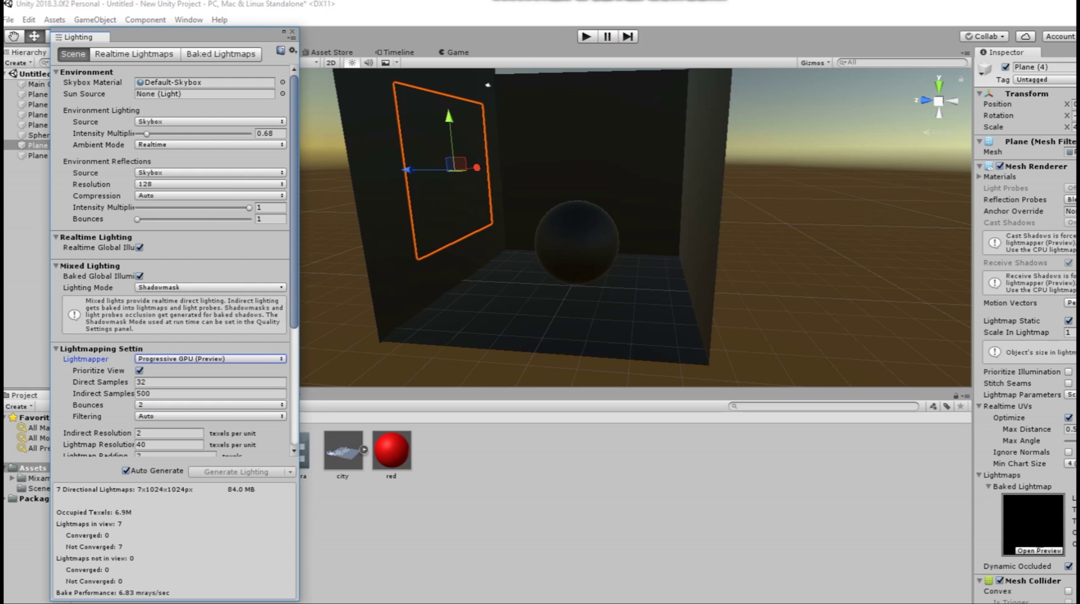
click(210, 358)
click(169, 369)
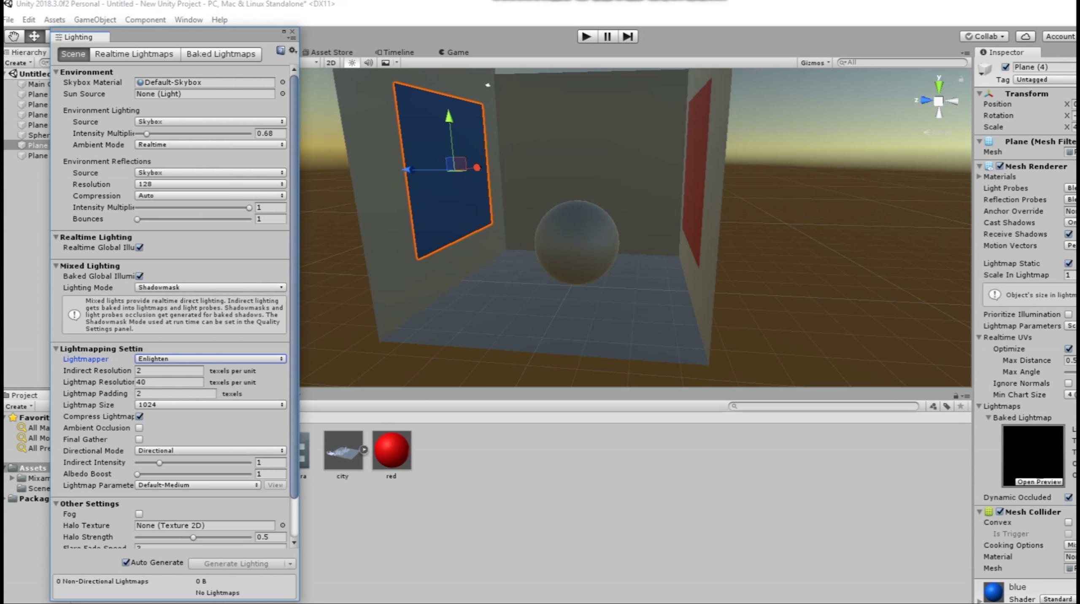
Look closely at the sphere between the panels and set the environment lighting Intensity Multiplier to about 1.31.
alt+drag(488, 85, 508, 107)
alt+right_drag(584, 229, 660, 228)
mouse_move(660, 228)
alt+mouse_down()
mouse_move(736, 229)
mouse_move(639, 229)
alt+mouse_up()
right_drag(538, 119, 538, 119)
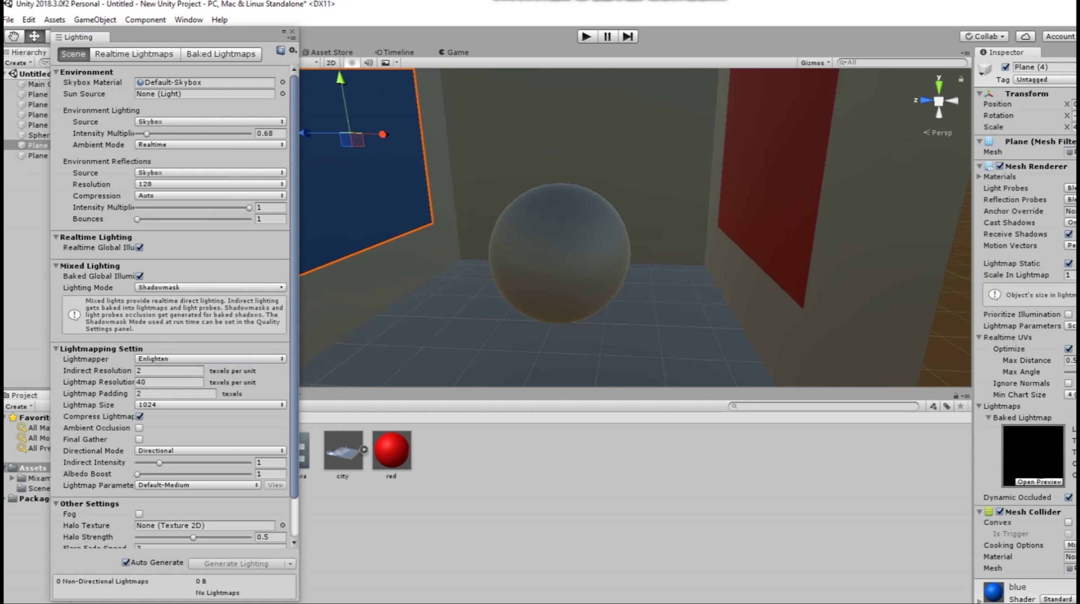
mouse_move(147, 134)
mouse_down()
mouse_move(171, 134)
mouse_move(139, 134)
mouse_move(155, 134)
mouse_up()
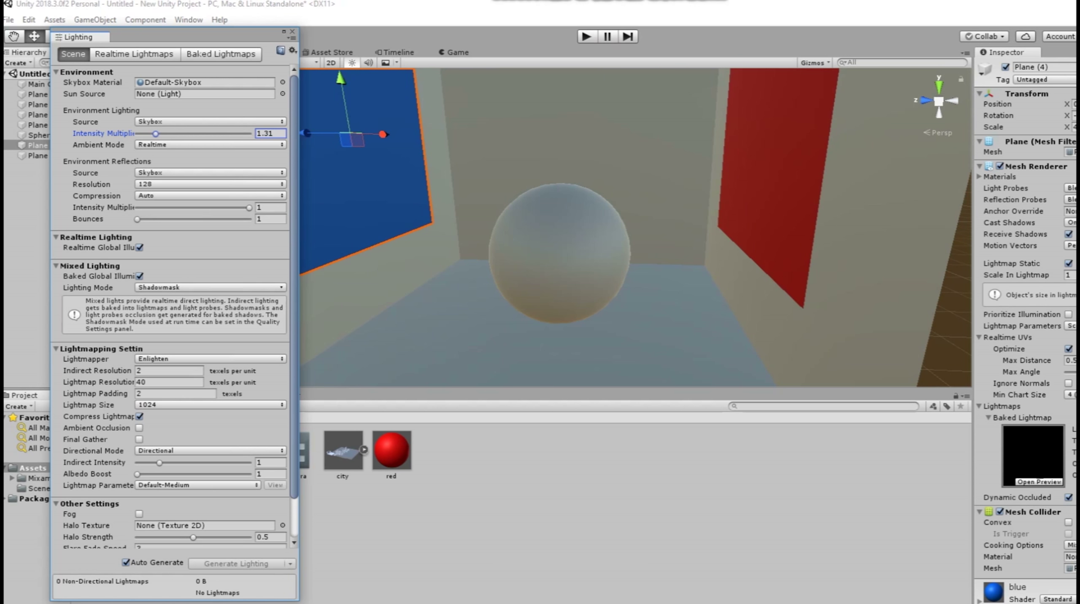
Select the red panel on the right wall and try the Prioritize Illumination option on its Mesh Renderer.
click(392, 451)
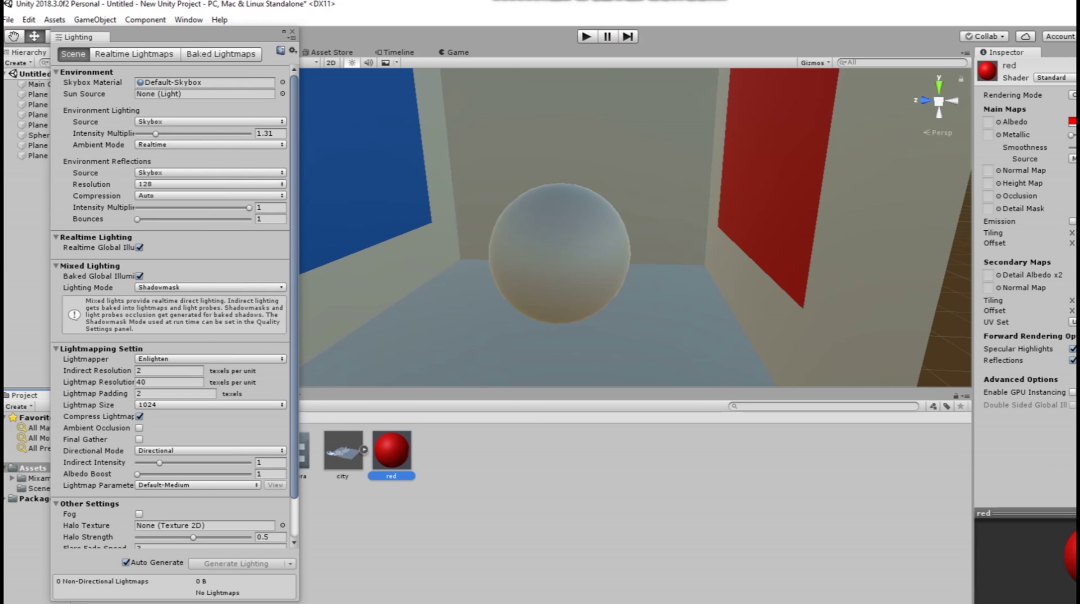
click(771, 181)
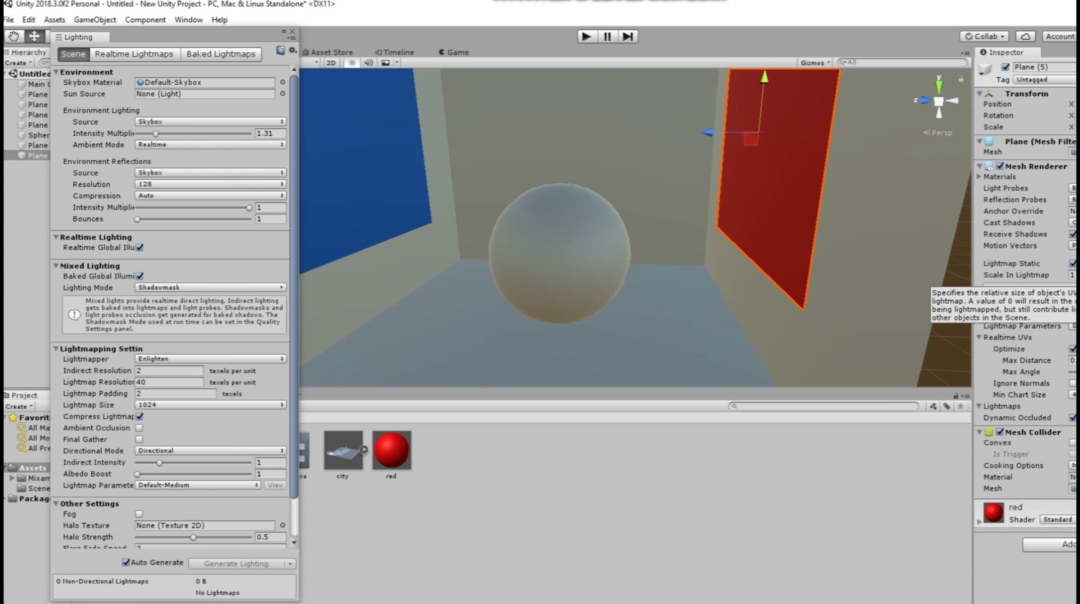
click(1073, 314)
click(1074, 314)
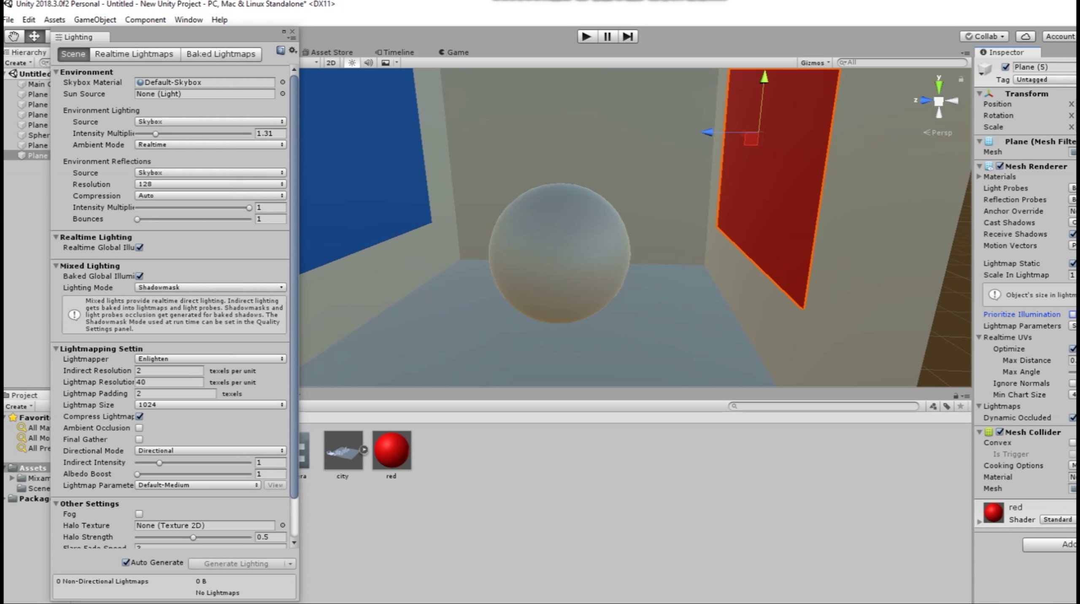
Enable Emission on the red material with emission colour D41515, and select the blue material in the project assets.
click(392, 451)
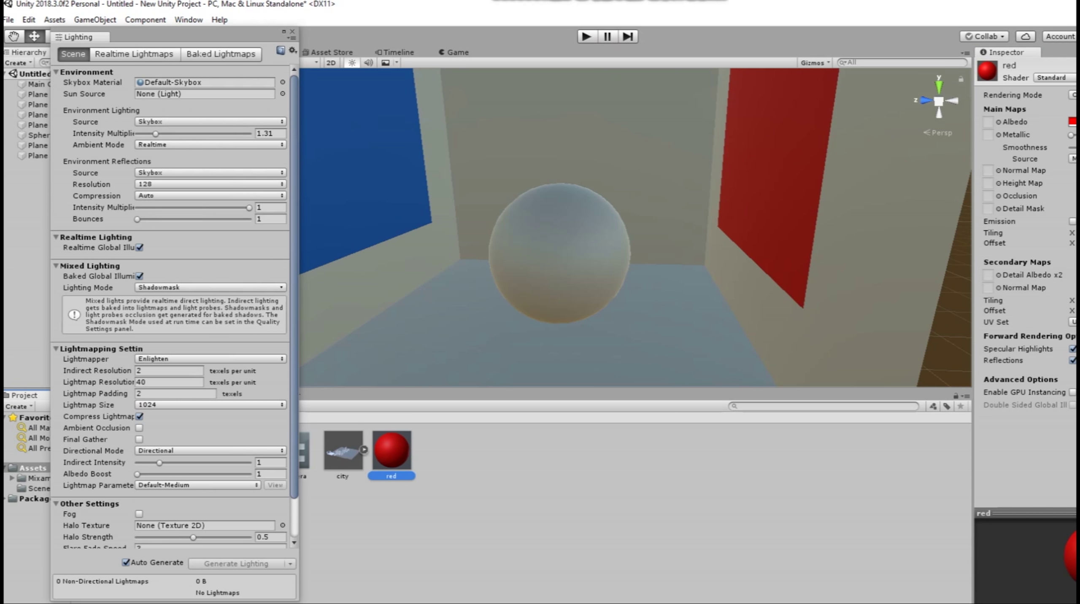
click(1073, 221)
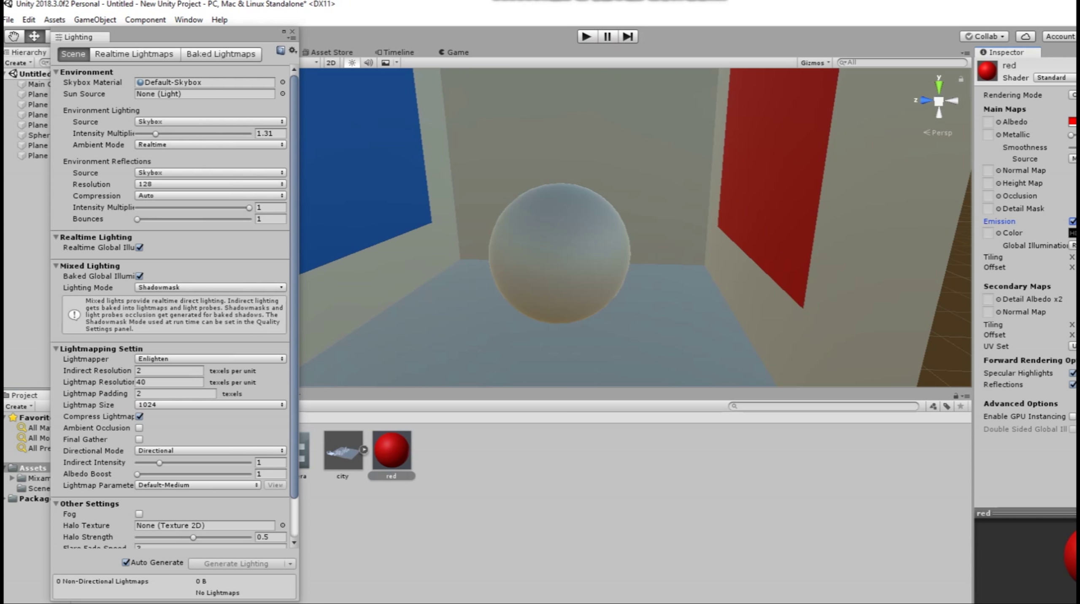
click(1074, 233)
mouse_move(87, 132)
mouse_down()
mouse_move(140, 95)
mouse_move(100, 116)
mouse_move(135, 102)
mouse_move(111, 124)
mouse_move(136, 131)
mouse_move(134, 106)
mouse_up()
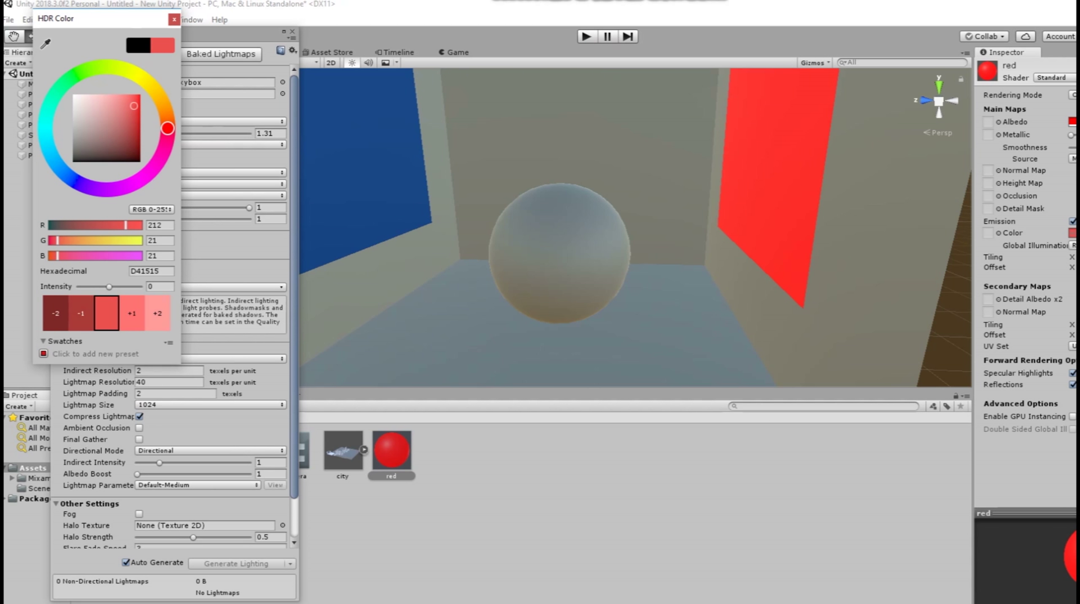
click(174, 19)
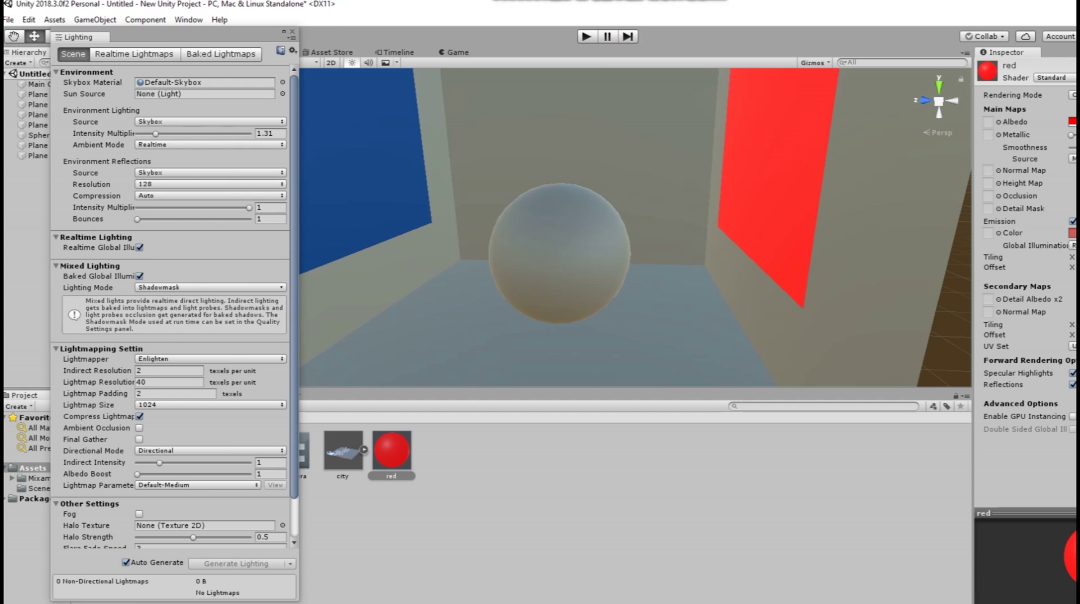
drag(190, 35, 624, 33)
click(246, 451)
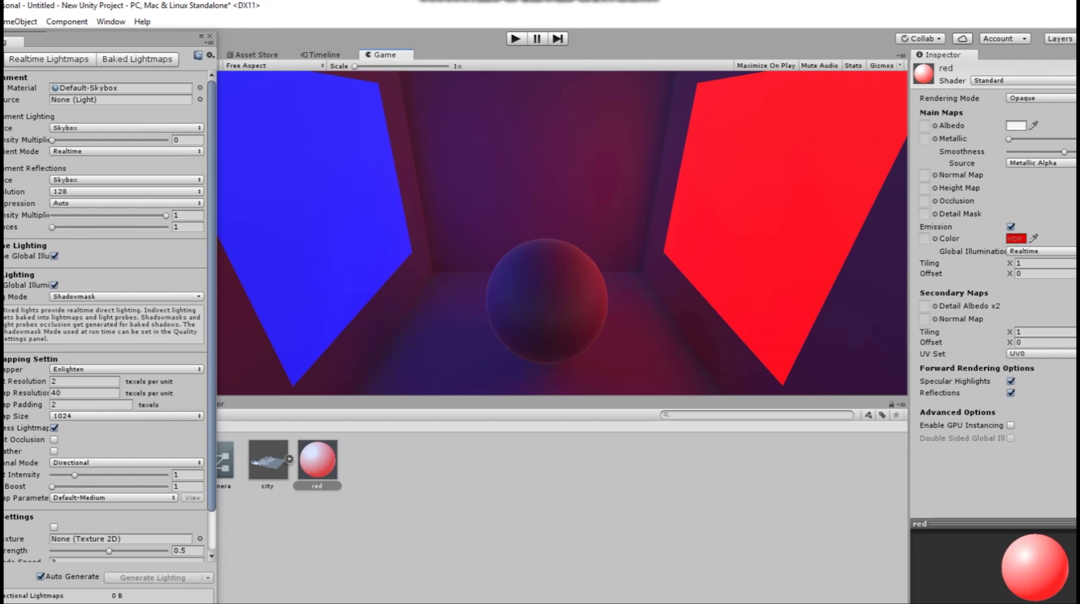
Examine the blue and red light on the room and sphere in the Scene view, and select the sphere.
drag(106, 37, 56, 77)
click(191, 55)
scroll(537, 233, down, 5)
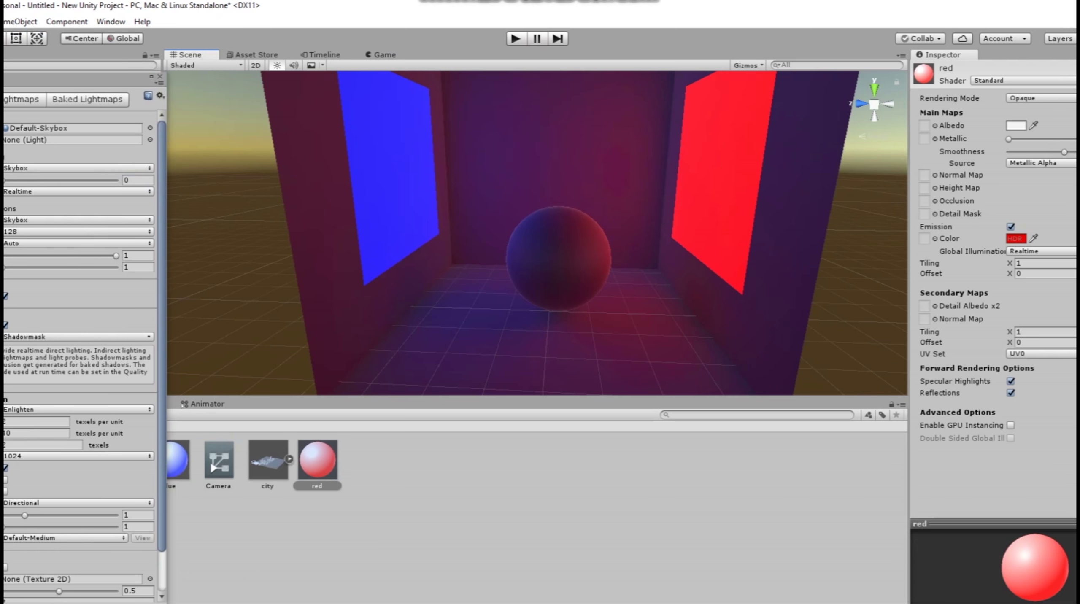
middle_drag(527, 134, 504, 181)
alt+drag(504, 181, 567, 111)
scroll(609, 174, up, 3)
click(508, 135)
middle_drag(508, 135, 486, 184)
drag(474, 133, 377, 131)
scroll(475, 151, down, 5)
alt+drag(444, 77, 472, 116)
scroll(460, 100, down, 4)
scroll(457, 88, up, 2)
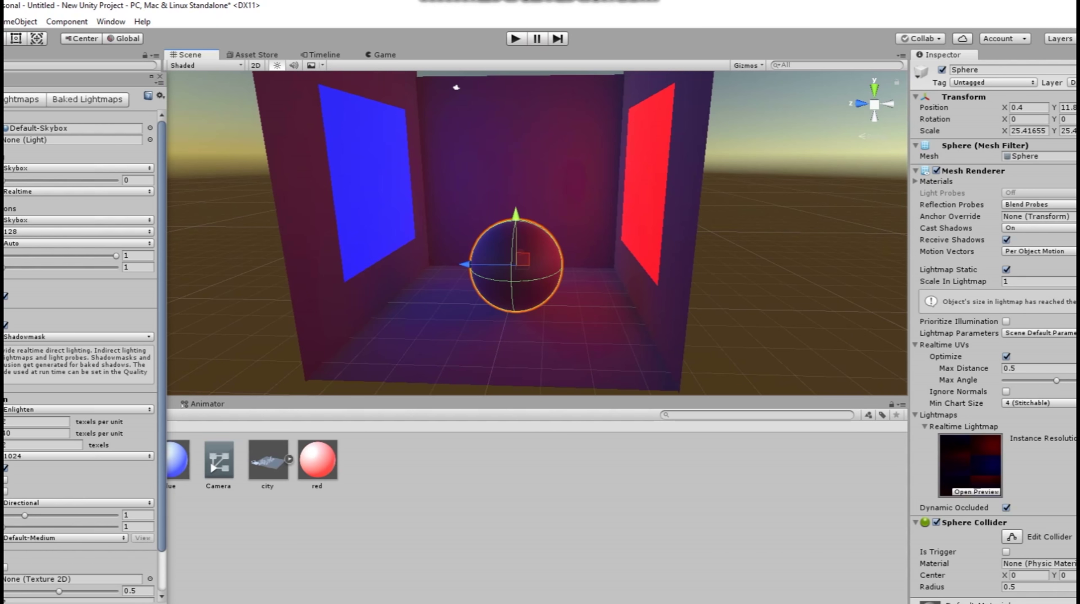
Set the environment lighting Intensity Multiplier to 0.17 and the environment reflections Resolution to 512.
drag(85, 77, 163, 39)
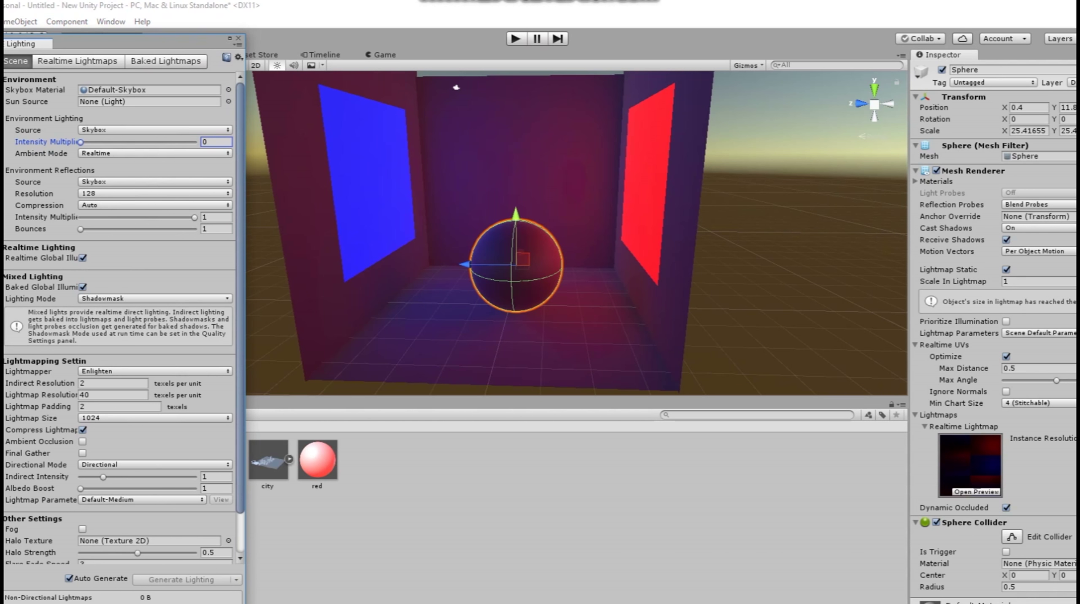
mouse_move(80, 143)
mouse_down()
mouse_move(104, 143)
mouse_move(83, 142)
mouse_up()
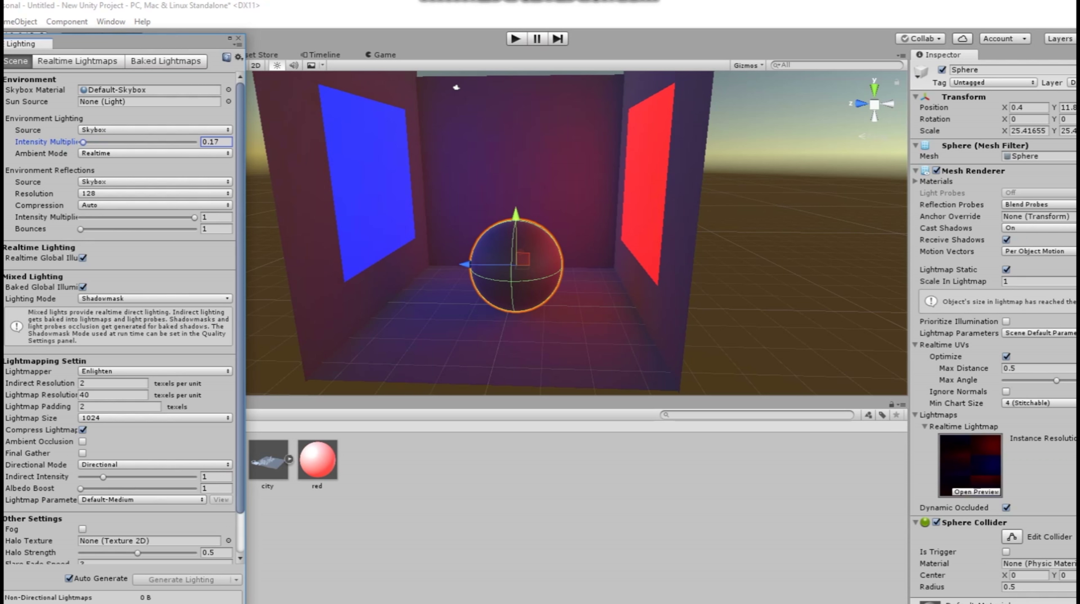
click(152, 194)
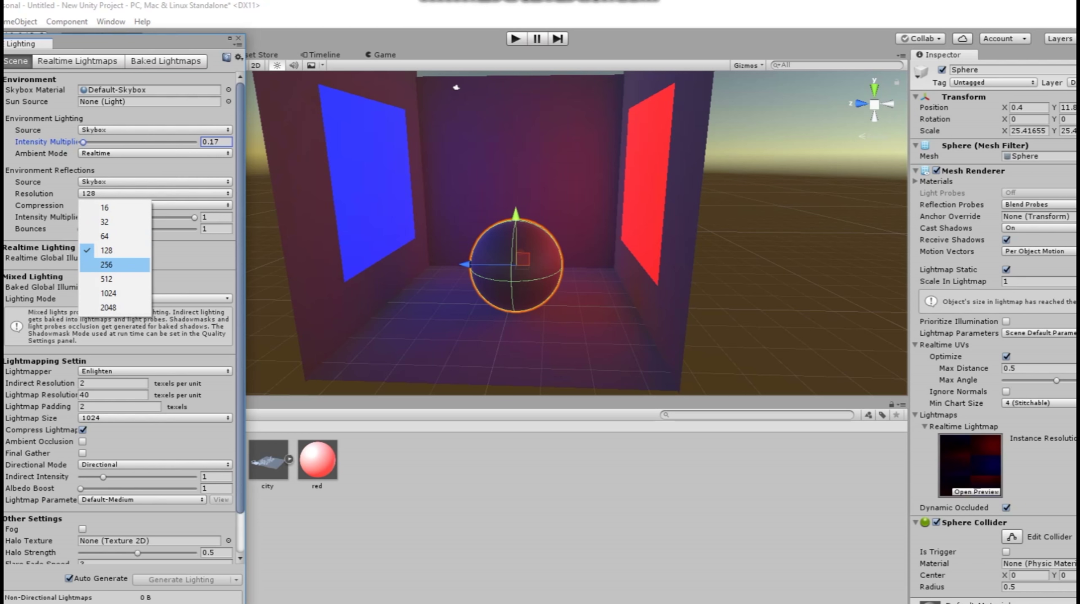
click(107, 280)
middle_drag(517, 266, 530, 244)
scroll(530, 245, up, 2)
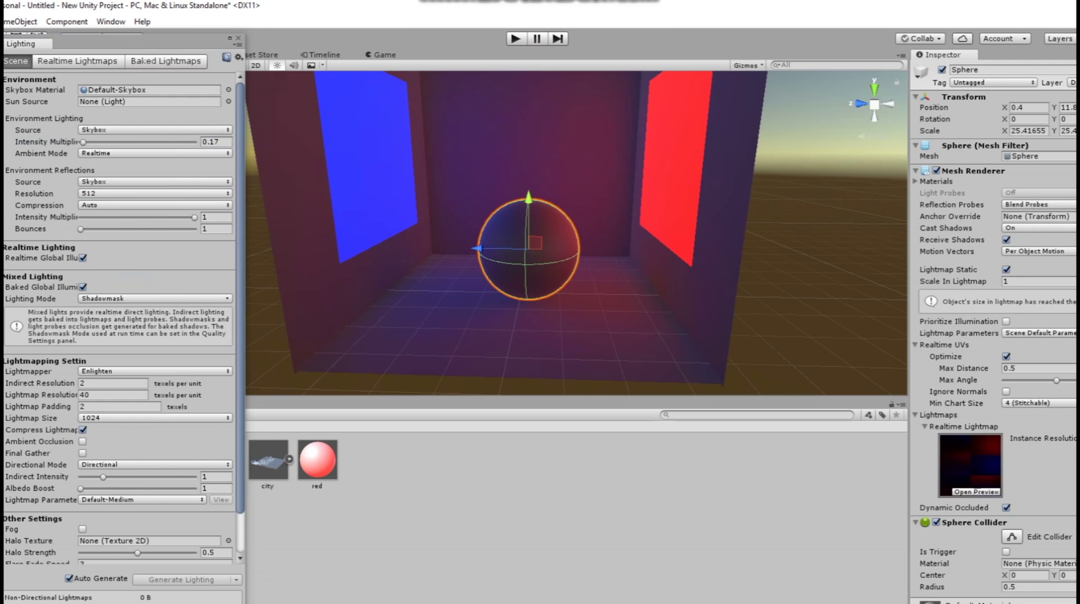
Try Progressive CPU as the Lightmapper and set it back to Enlighten.
click(154, 371)
click(186, 400)
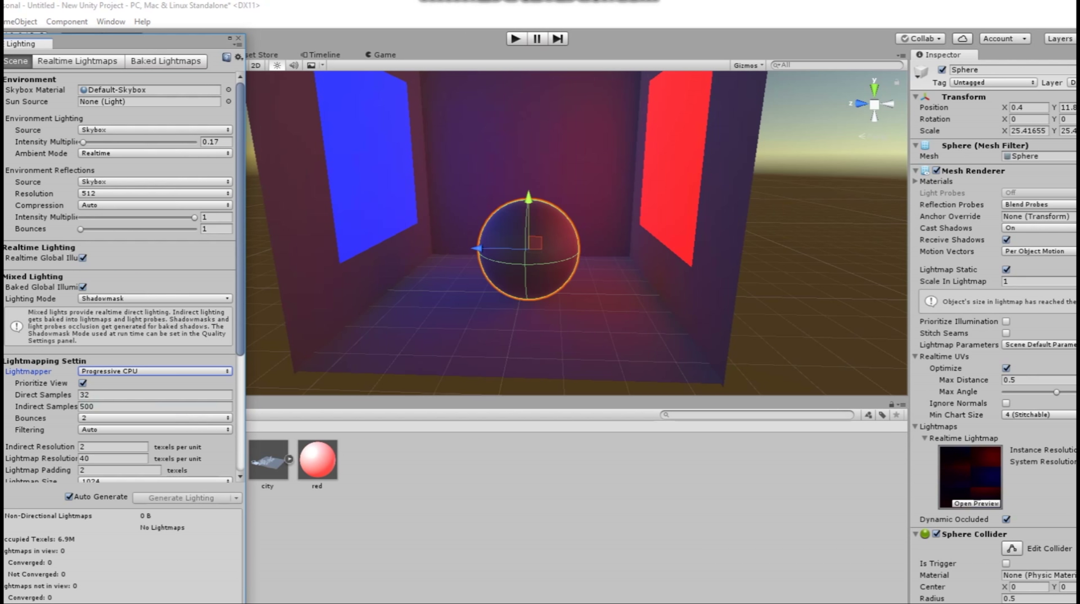
click(154, 371)
click(123, 383)
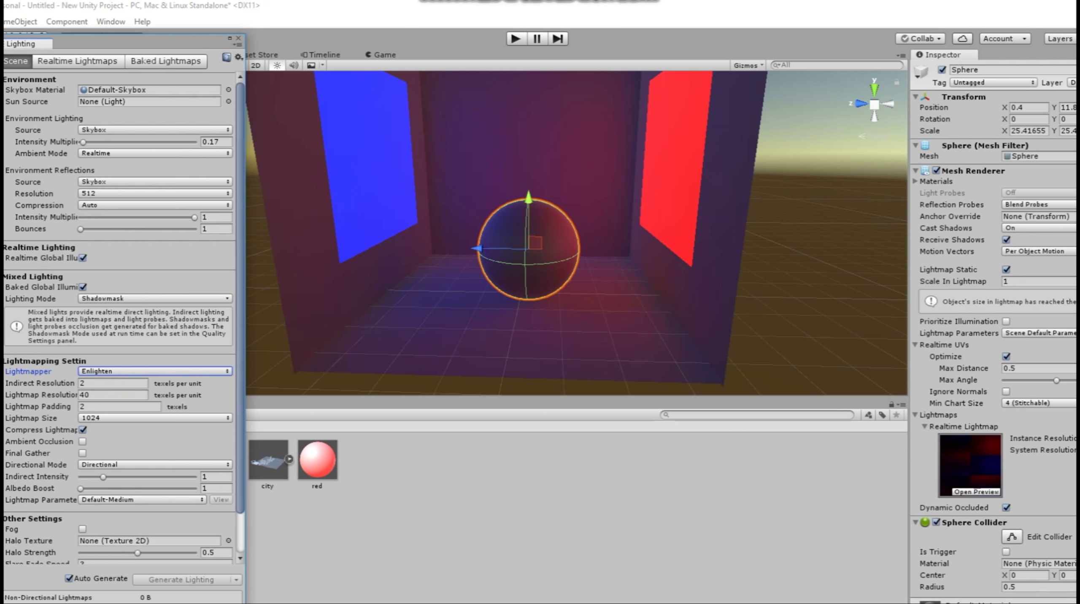
Review the Lightmap Size options and the realtime and baked lightmaps, and close the Lighting window.
click(154, 418)
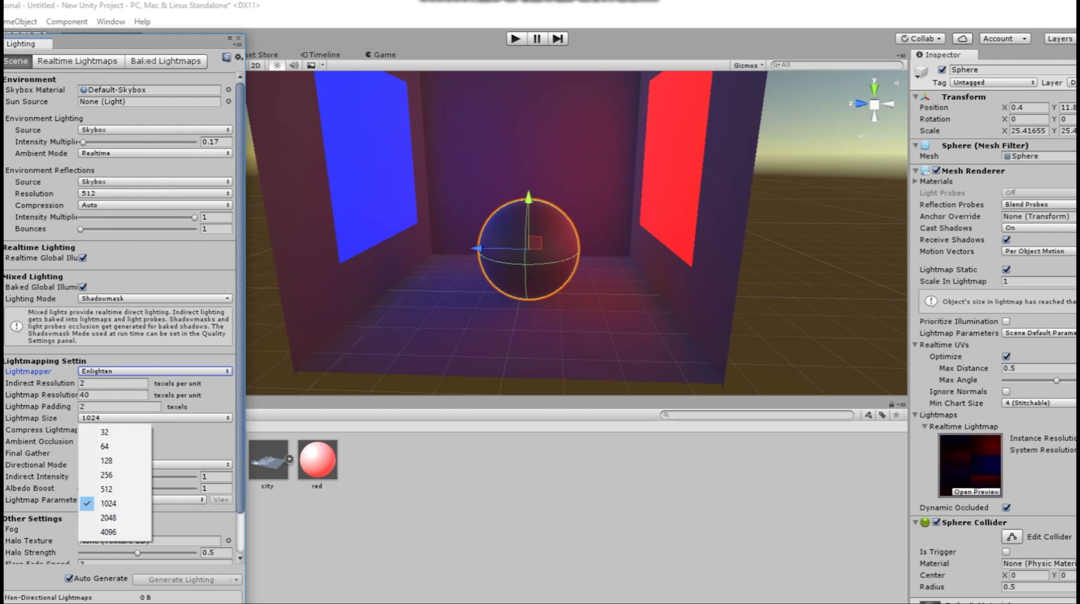
key(Escape)
scroll(119, 318, down, 3)
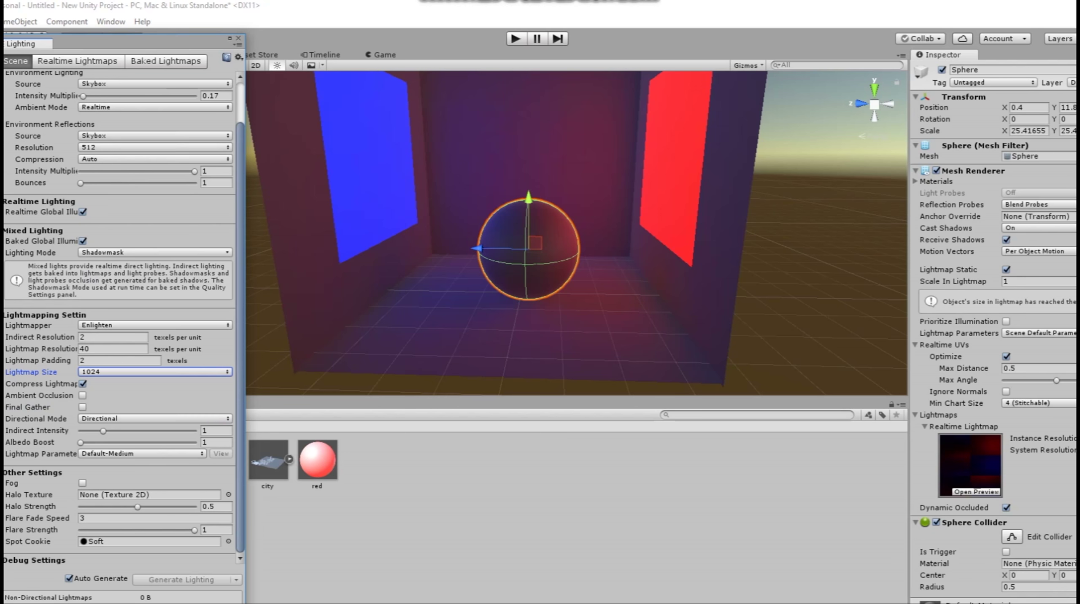
scroll(119, 317, up, 3)
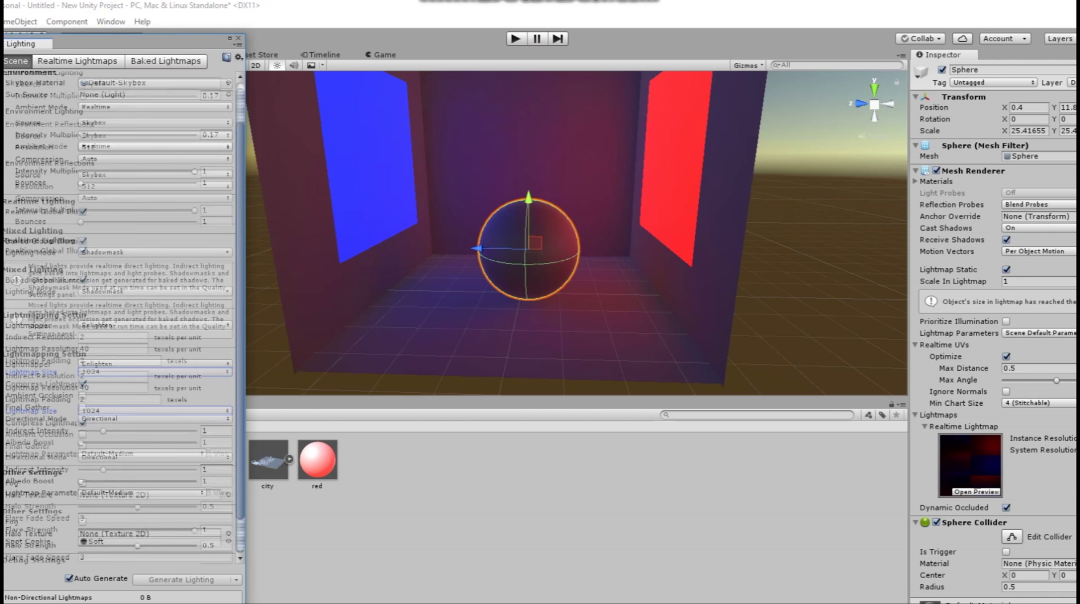
click(77, 61)
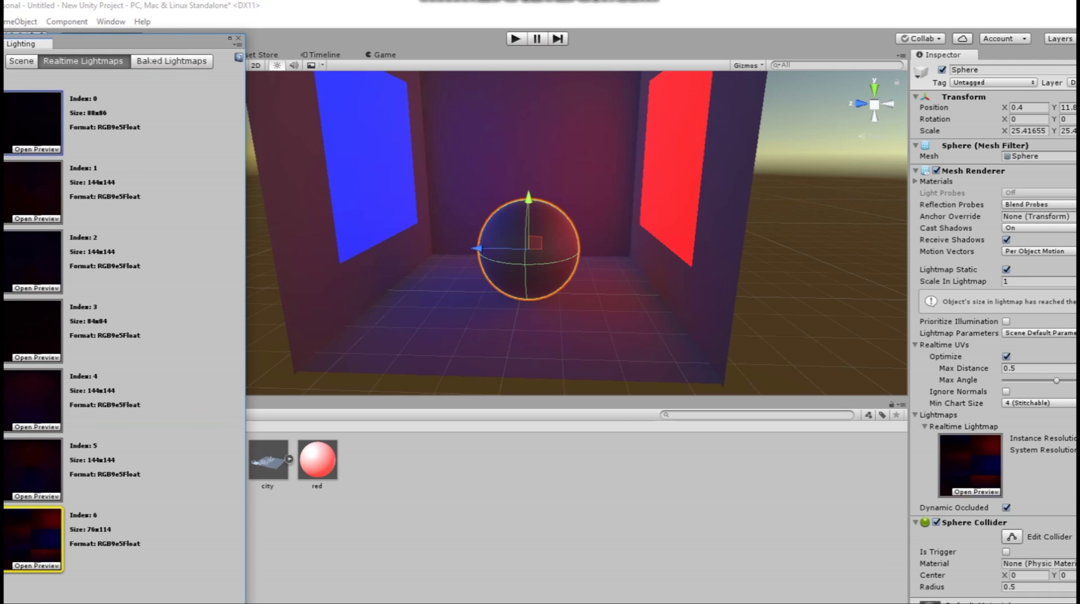
click(171, 61)
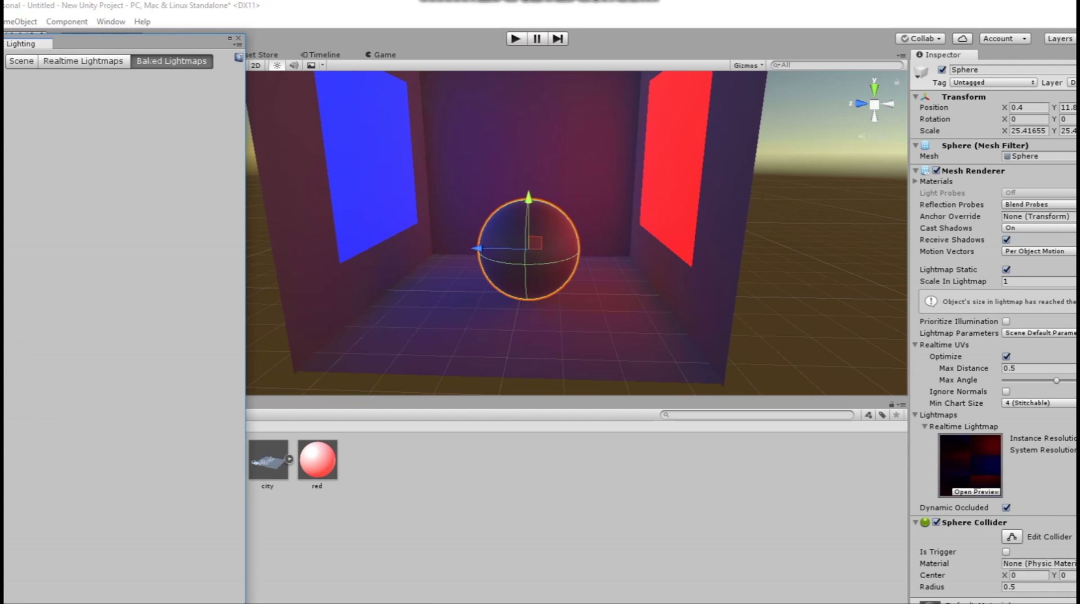
click(21, 61)
click(238, 38)
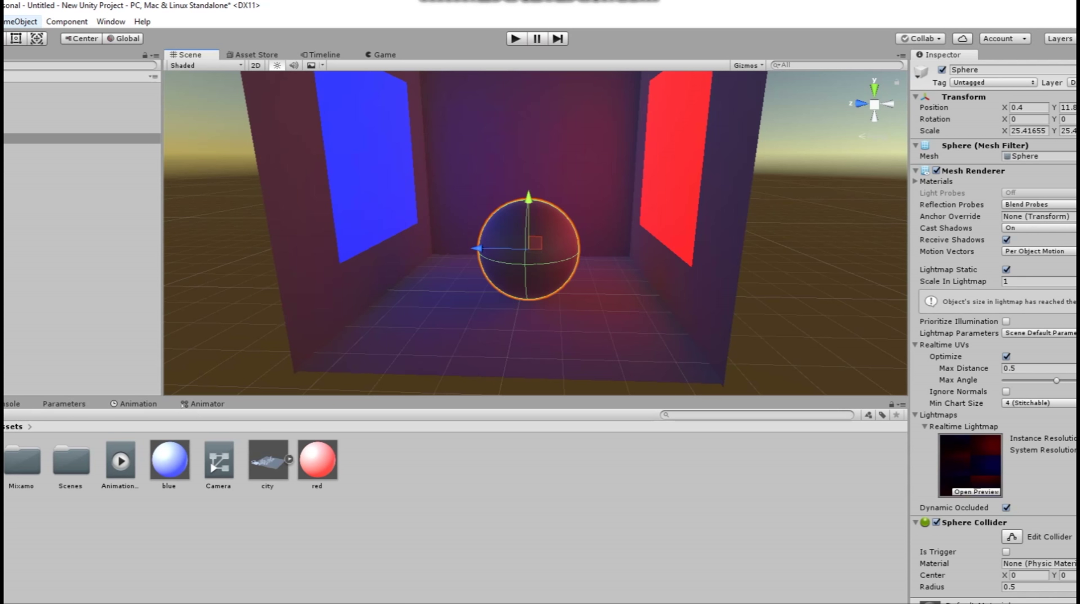
Add a cube to the scene and scale it to about 8.04.
click(21, 22)
mouse_move(30, 65)
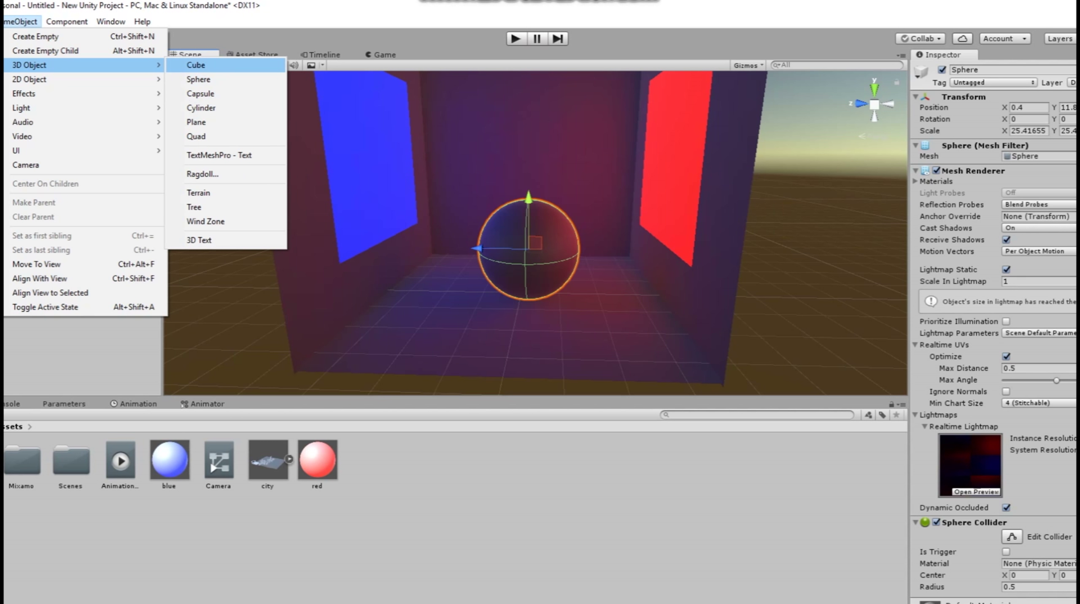
click(196, 65)
alt+drag(550, 220, 986, 226)
key(r)
Lower the cube toward the room's floor and move it in front of the sphere, to about X -21.3.
key(w)
alt+drag(592, 114, 634, 114)
drag(485, 237, 396, 244)
drag(445, 190, 448, 233)
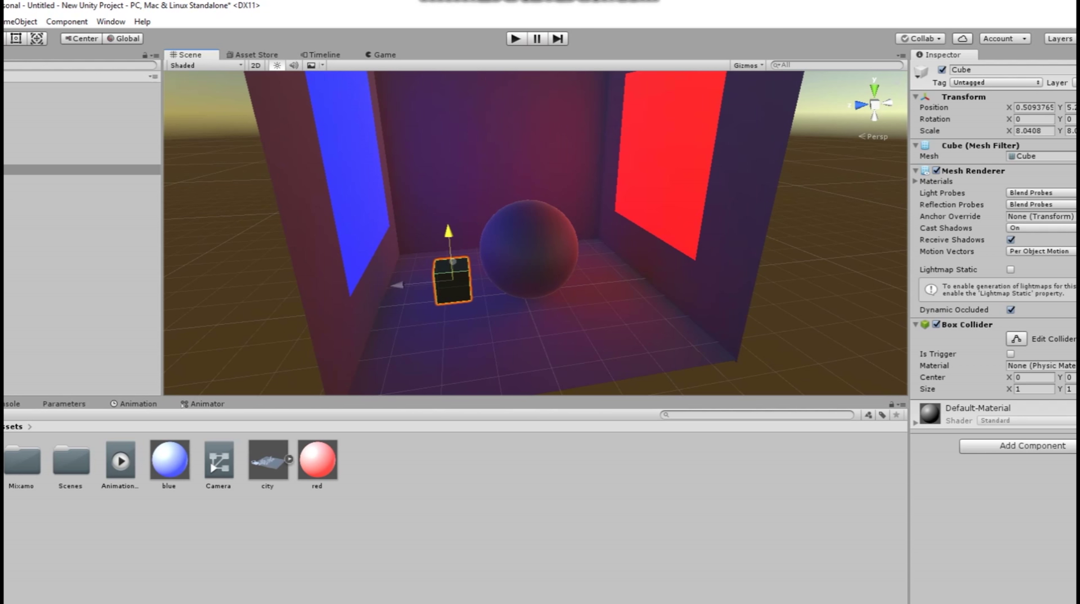
alt+drag(626, 139, 736, 152)
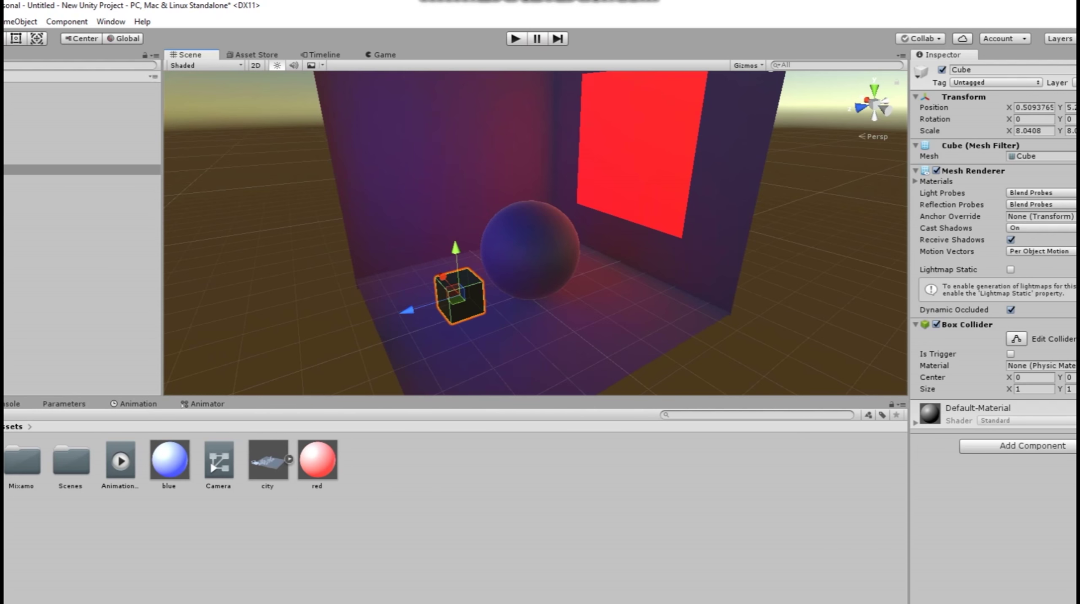
middle_drag(508, 275, 489, 212)
drag(429, 221, 523, 230)
alt+drag(524, 231, 488, 252)
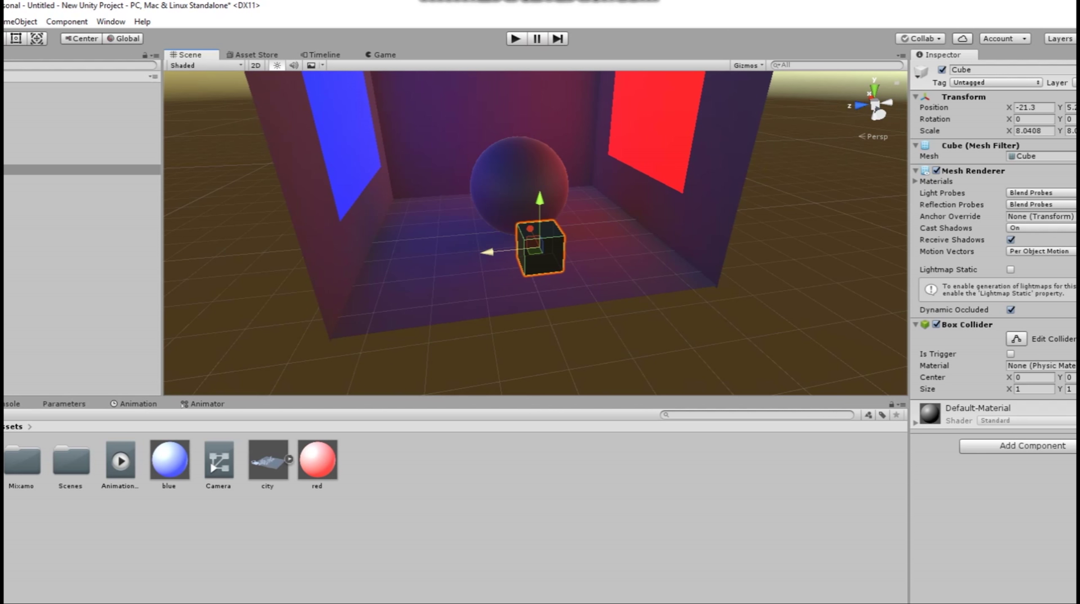
Turn on Lightmap Static in the Mesh Renderer of the cube in front of the sphere.
click(487, 351)
alt+drag(486, 351, 467, 370)
click(527, 259)
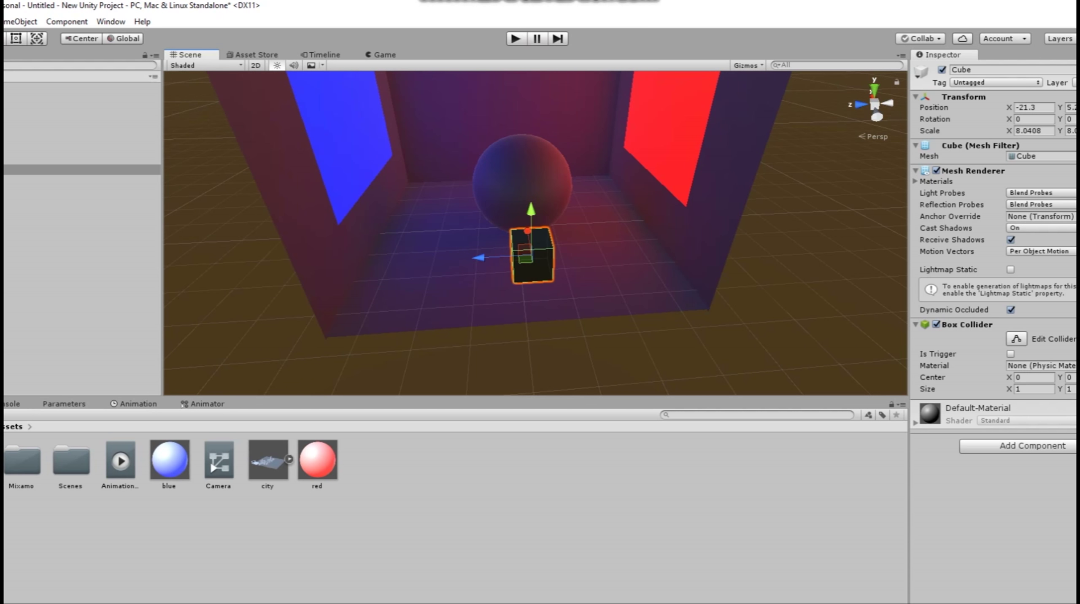
click(1011, 269)
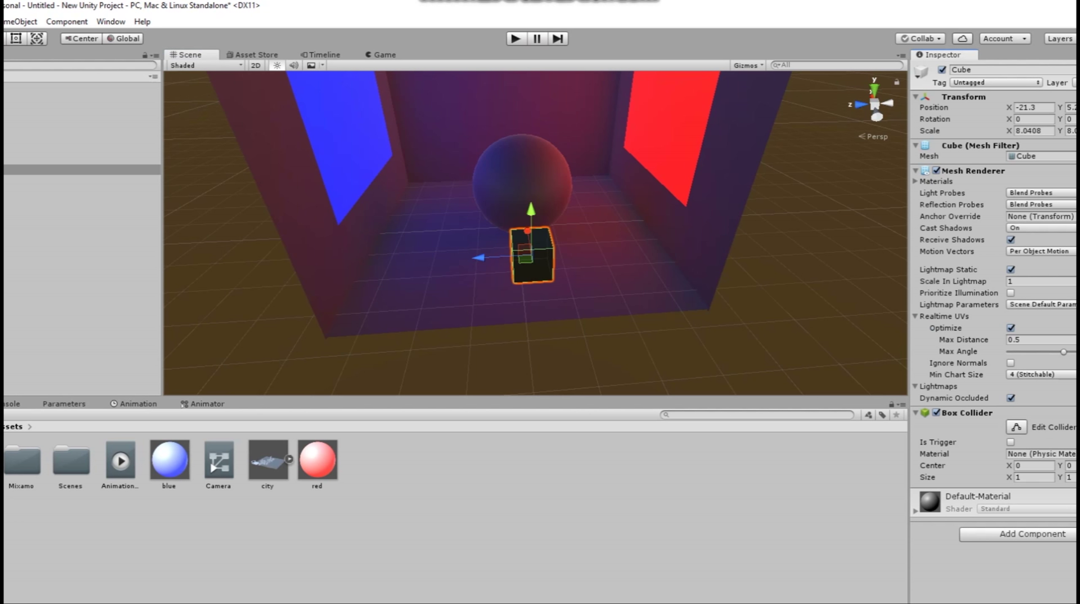
alt+drag(592, 313, 592, 281)
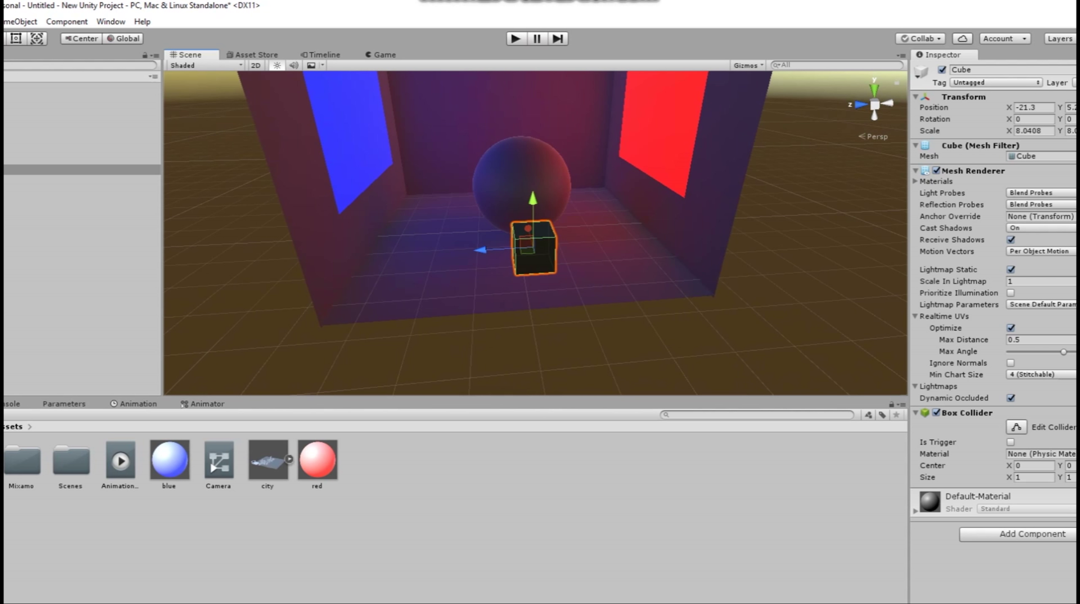
Reopen the Lighting settings and set the environment lighting Intensity Multiplier to 0.22.
click(470, 275)
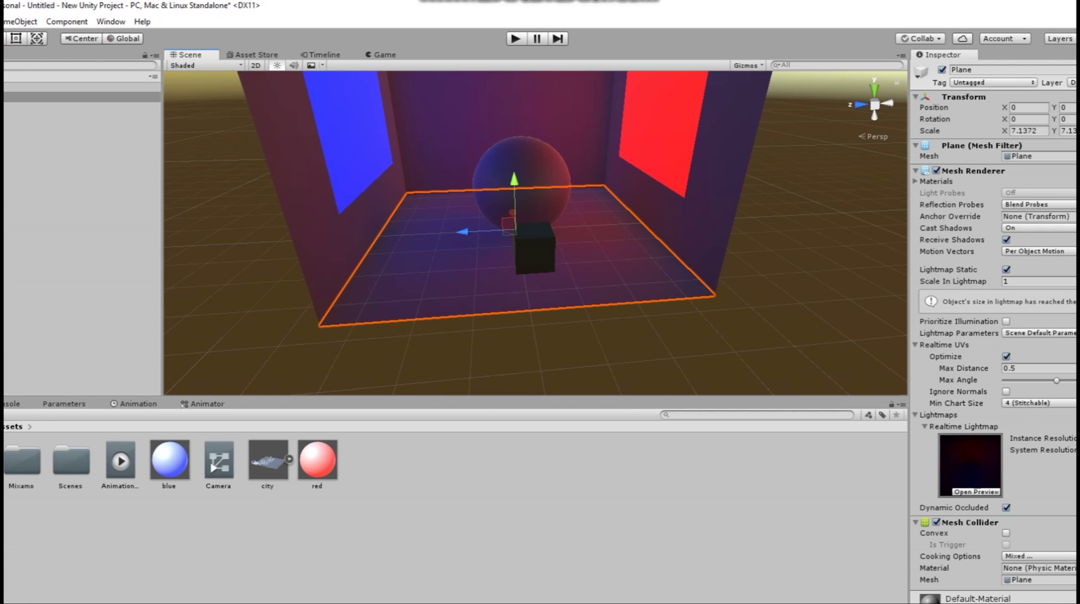
click(111, 22)
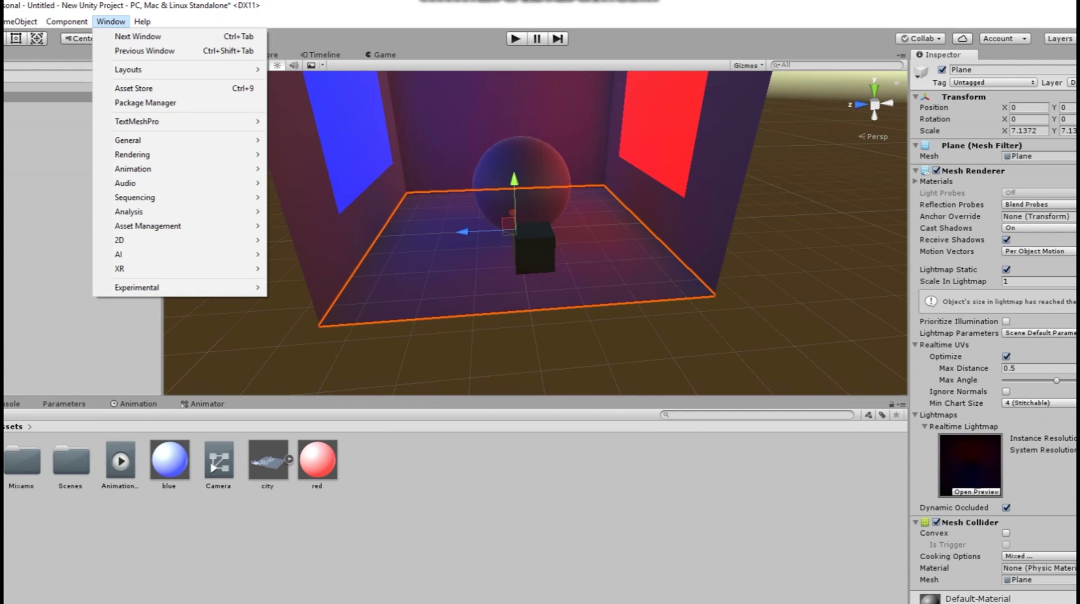
mouse_move(129, 211)
mouse_move(133, 154)
click(315, 155)
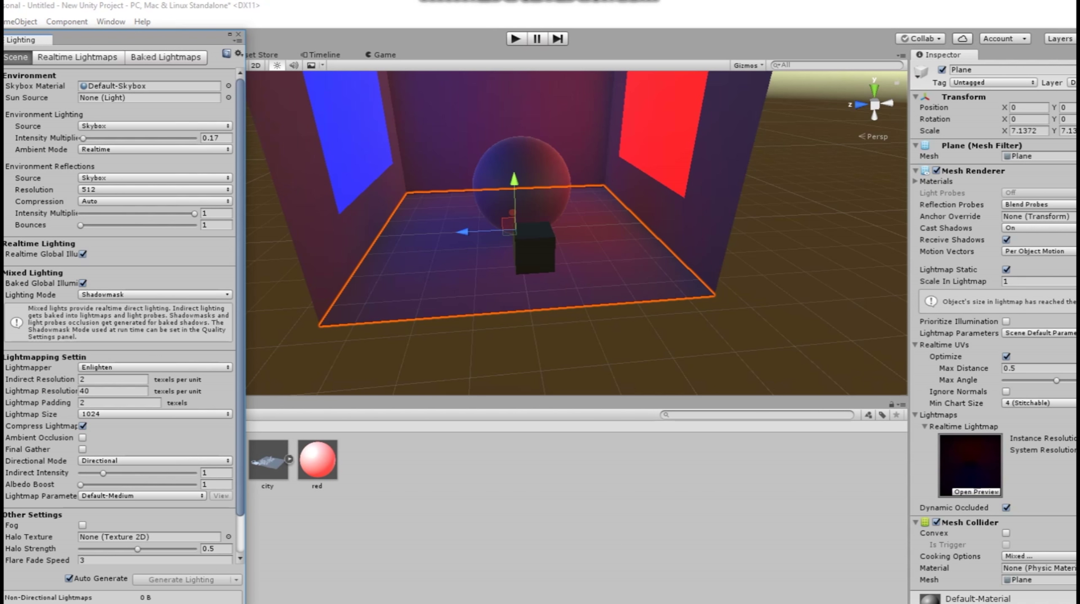
mouse_move(82, 139)
mouse_down()
mouse_move(121, 138)
mouse_move(84, 138)
mouse_up()
Move the cube closer to the sphere, to about X -18.4.
alt+drag(487, 203, 533, 241)
click(534, 186)
alt+drag(534, 186, 457, 178)
click(517, 256)
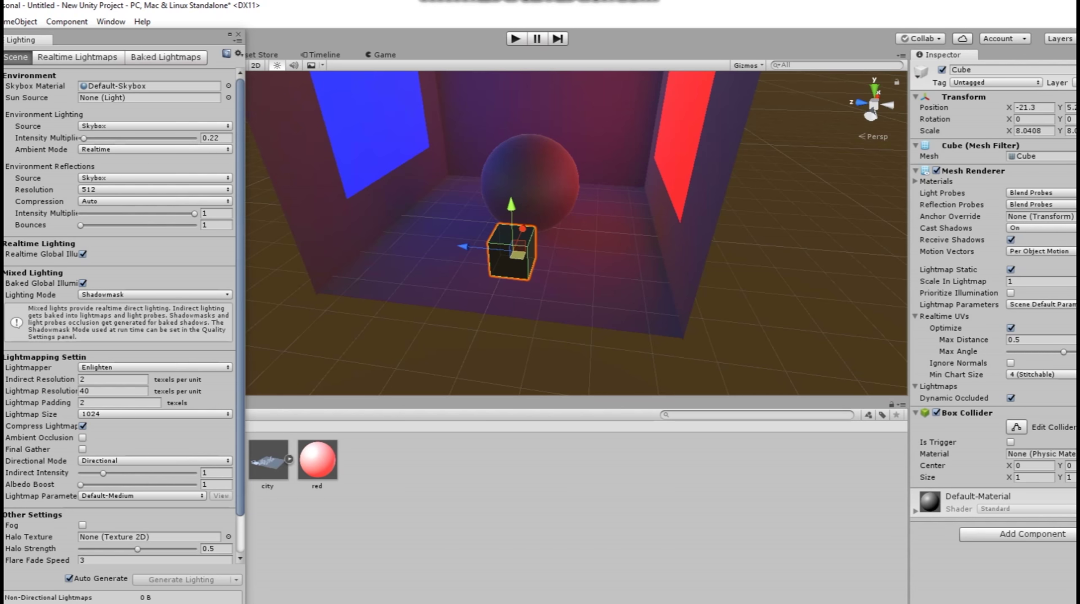
middle_drag(521, 250, 564, 197)
scroll(565, 197, up, 1)
alt+drag(564, 198, 474, 200)
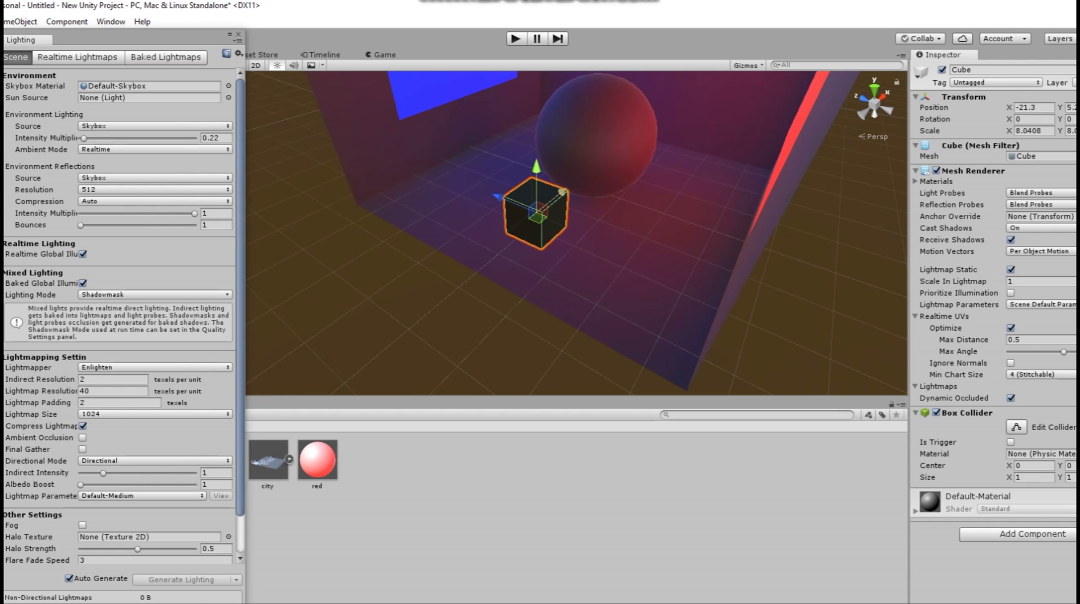
drag(562, 191, 571, 185)
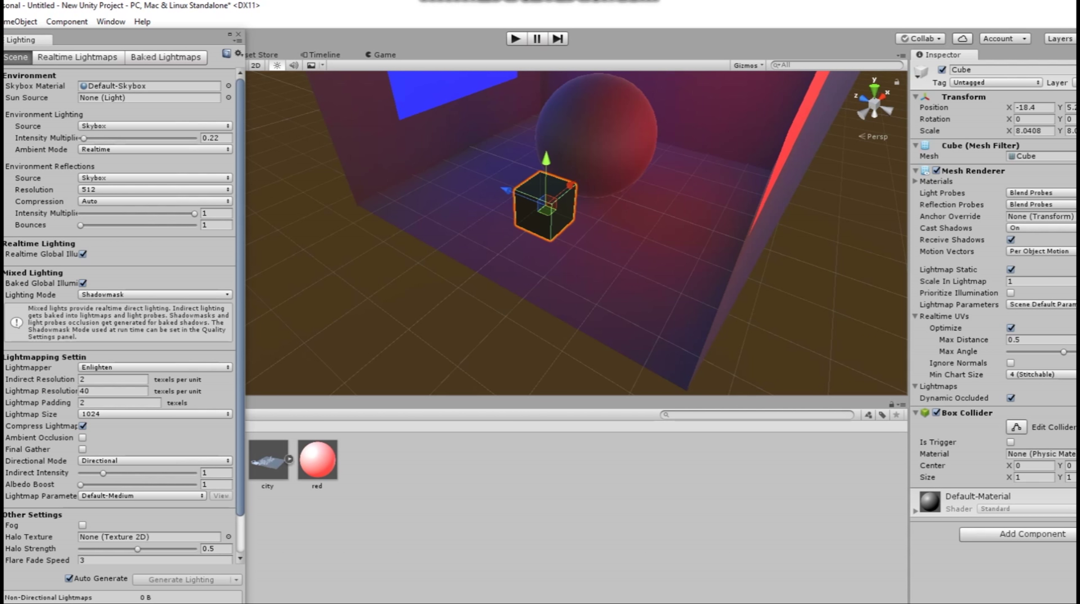
Try Progressive GPU (Preview) as the Lightmapper and return it to Enlighten.
click(155, 368)
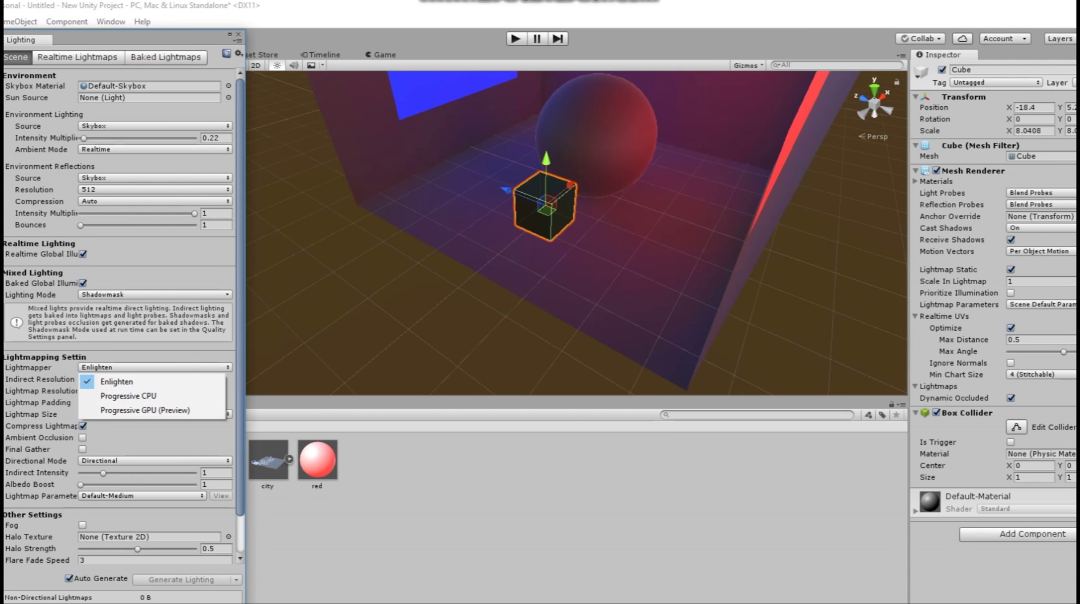
click(145, 410)
click(155, 367)
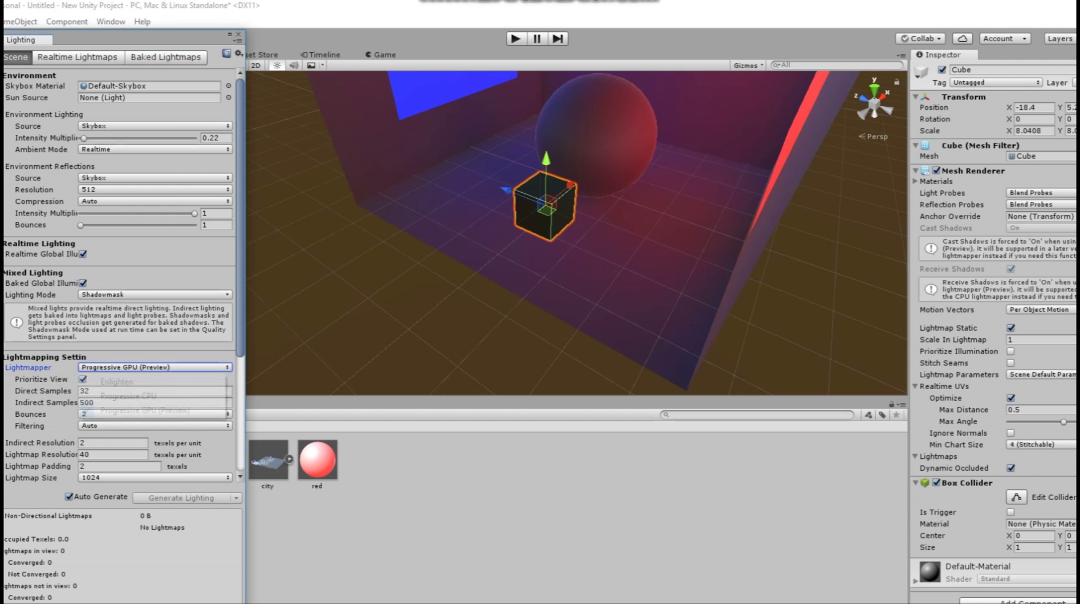
click(128, 380)
Try Subtractive and Baked Indirect as the mixed Lighting Mode and return it to Shadowmask.
click(154, 294)
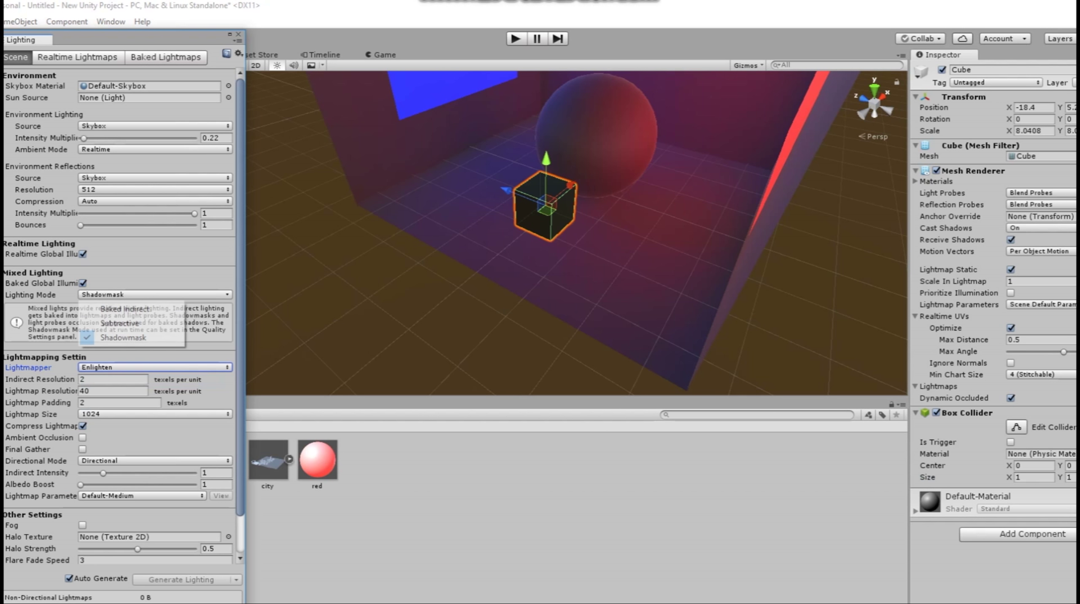
click(120, 323)
click(154, 295)
click(120, 309)
click(155, 294)
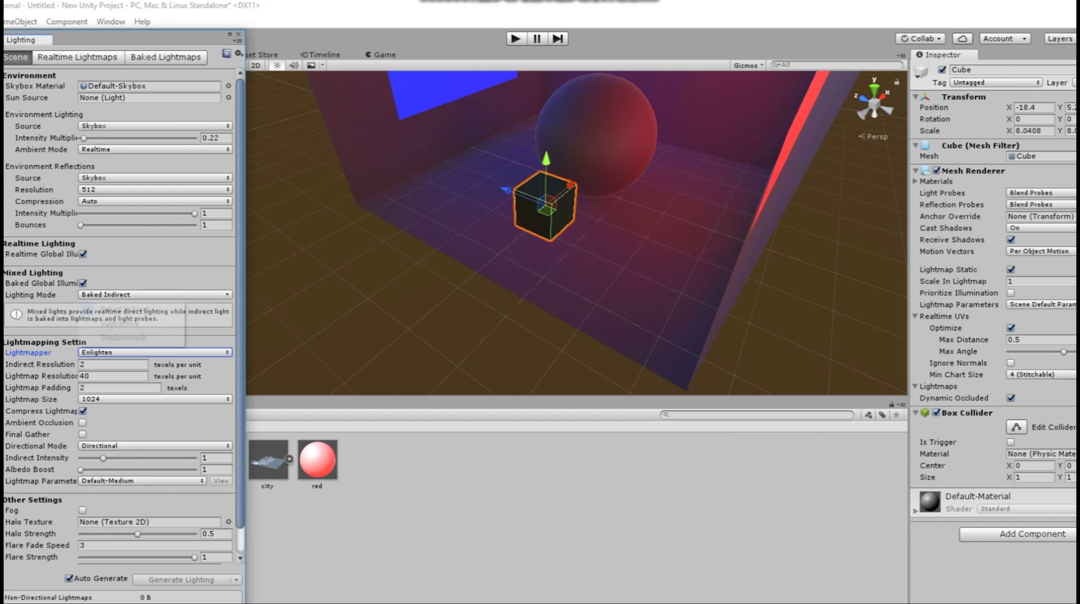
click(119, 338)
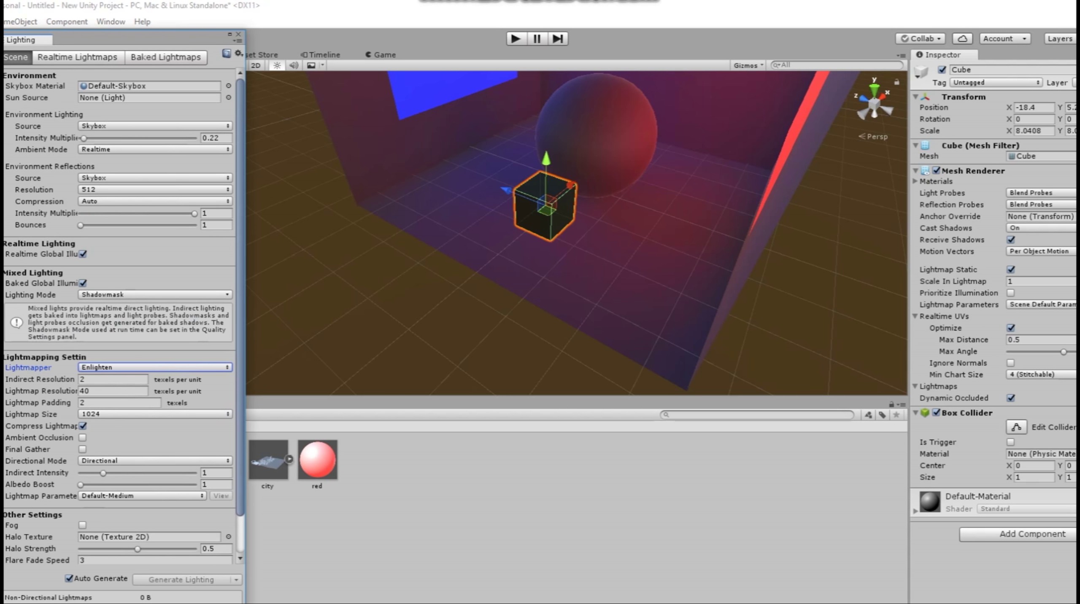
Try Color and Gradient as the environment lighting Source, comparing the room's look, and return it to Skybox.
click(154, 126)
click(120, 140)
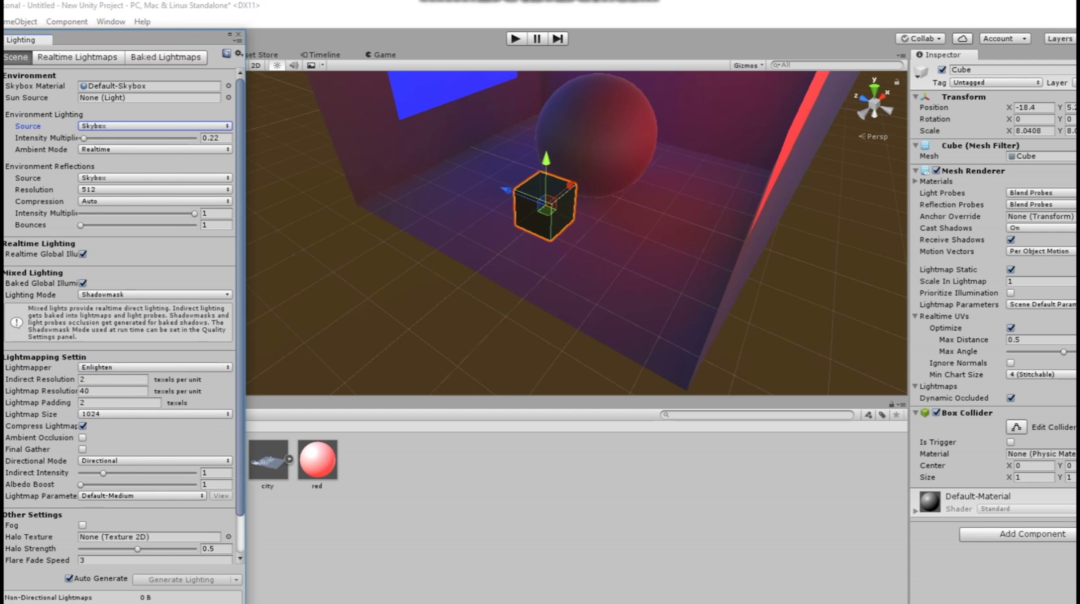
click(154, 126)
click(110, 169)
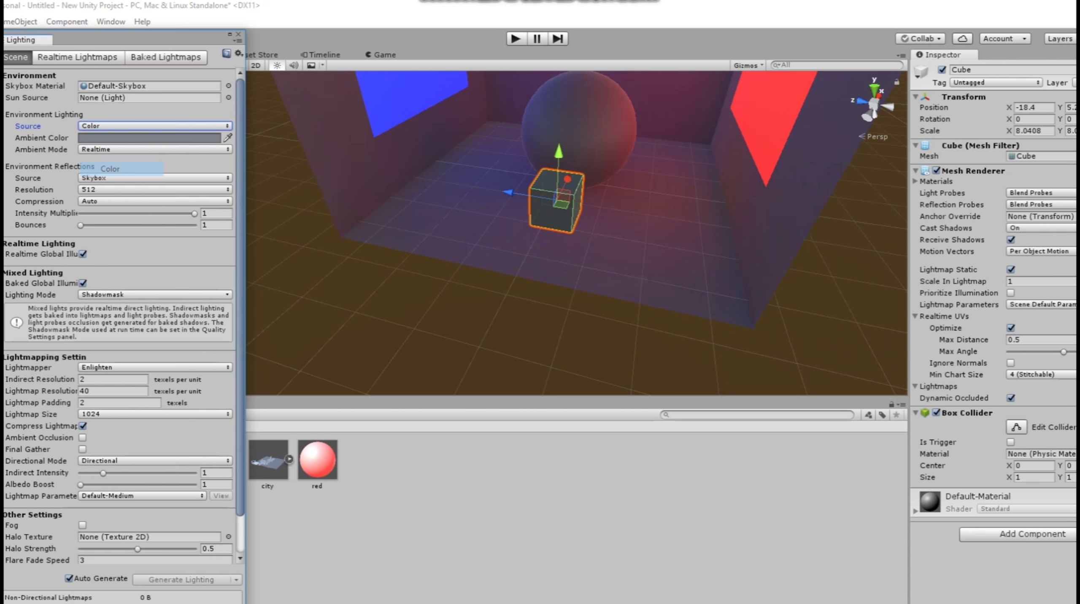
alt+drag(529, 262, 647, 232)
click(719, 328)
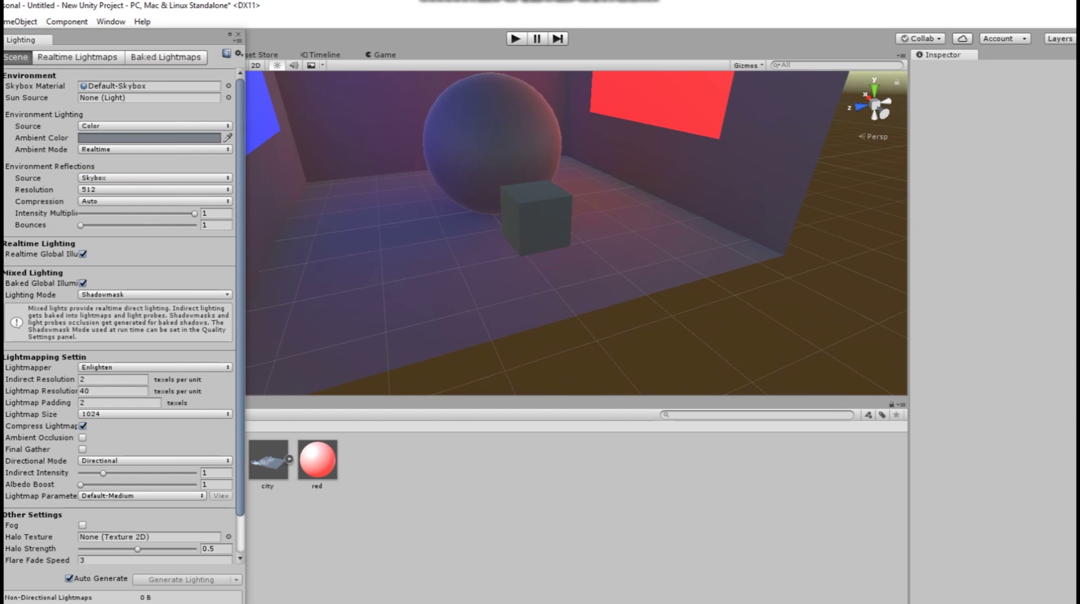
click(155, 126)
click(121, 155)
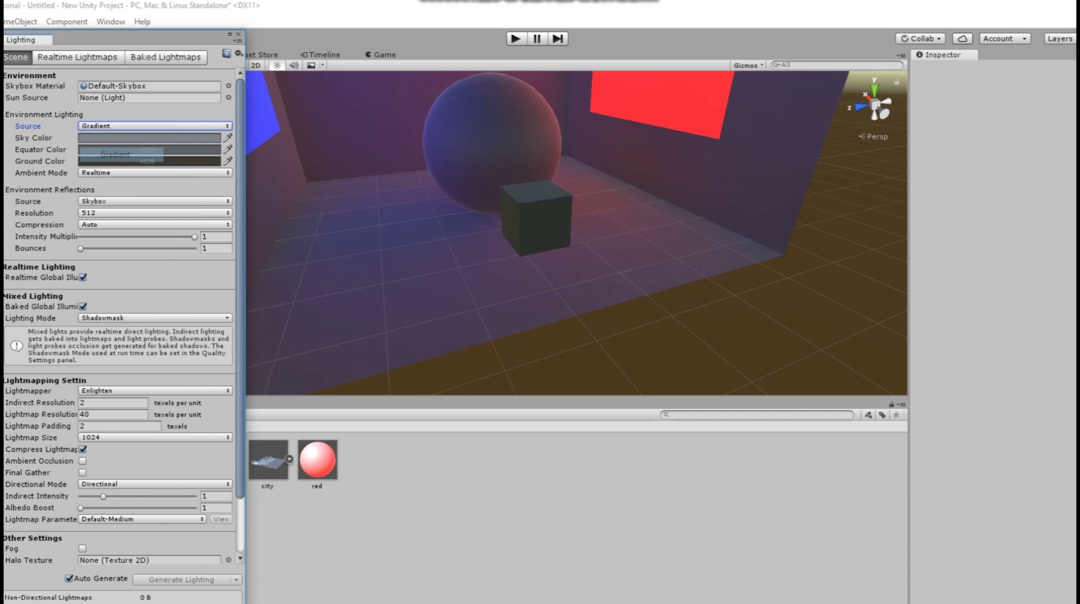
alt+drag(626, 250, 502, 237)
click(154, 126)
click(121, 141)
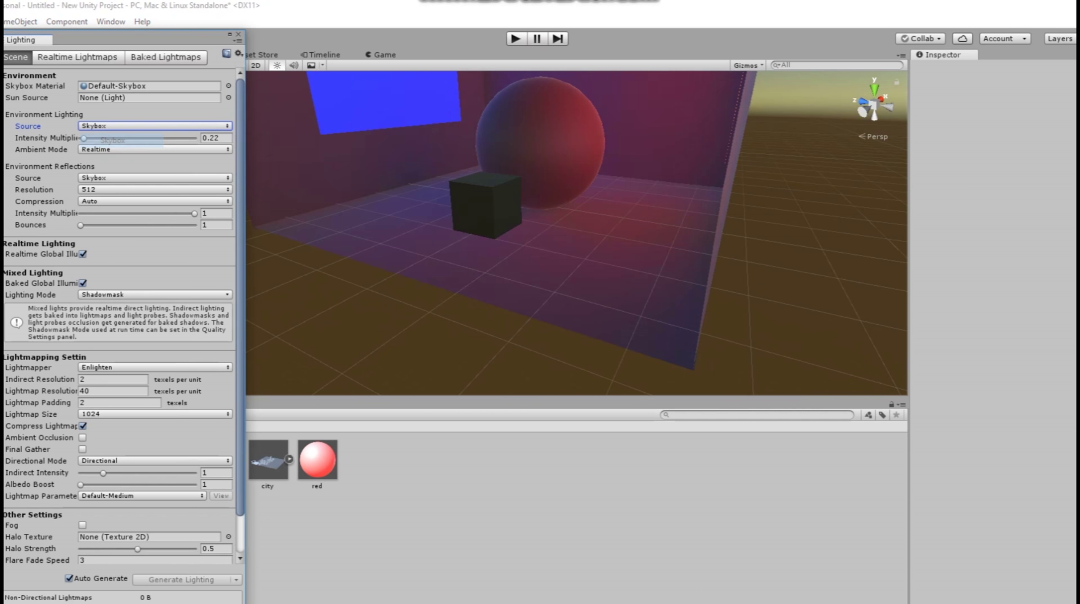
Move the cube to about X -11 in front of the sphere and check its static flags.
click(549, 148)
alt+drag(563, 169, 567, 190)
drag(566, 133, 578, 126)
click(490, 209)
drag(512, 194, 624, 181)
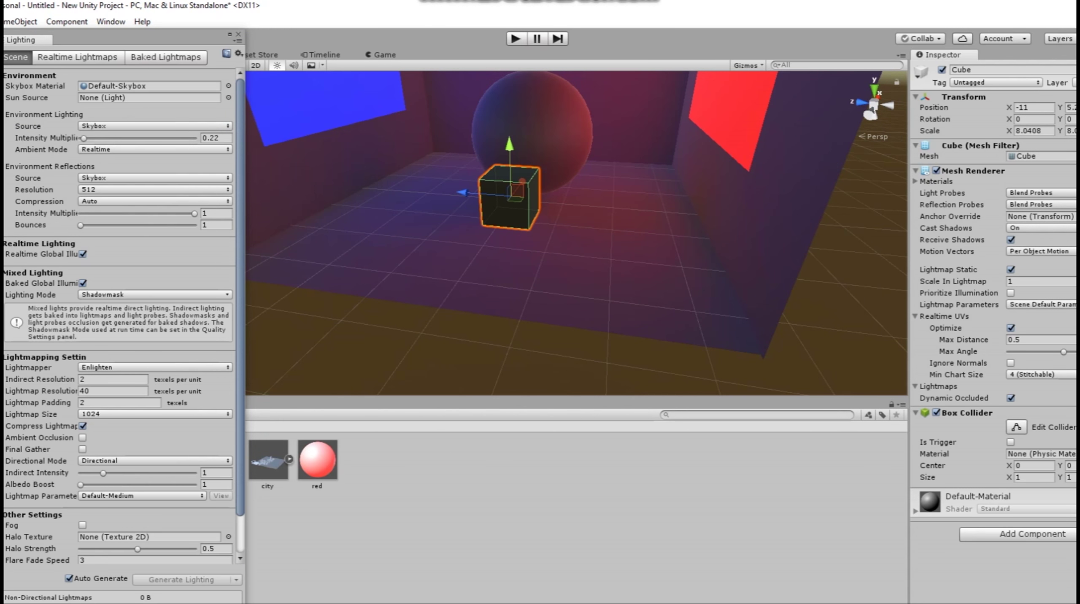
click(1078, 69)
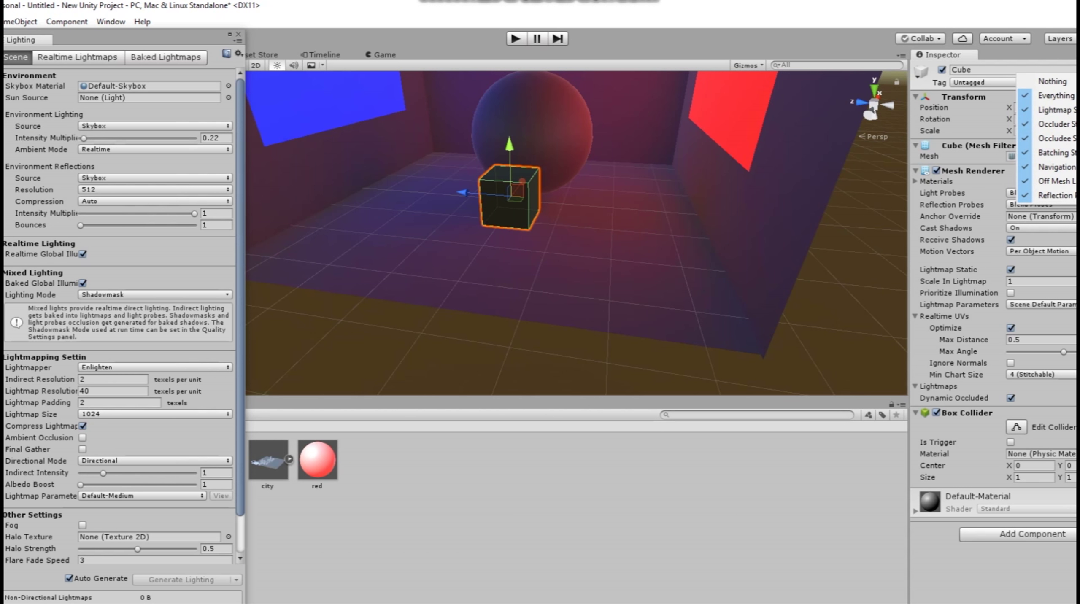
key(Escape)
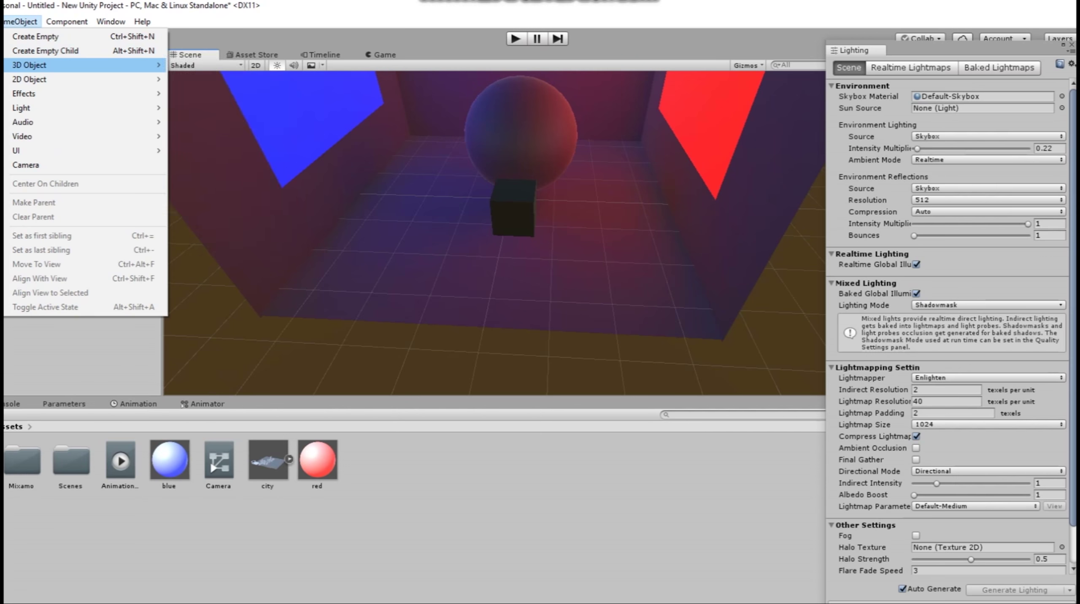
Add a cylinder to the scene and scale it up uniformly to about 5.
mouse_move(29, 65)
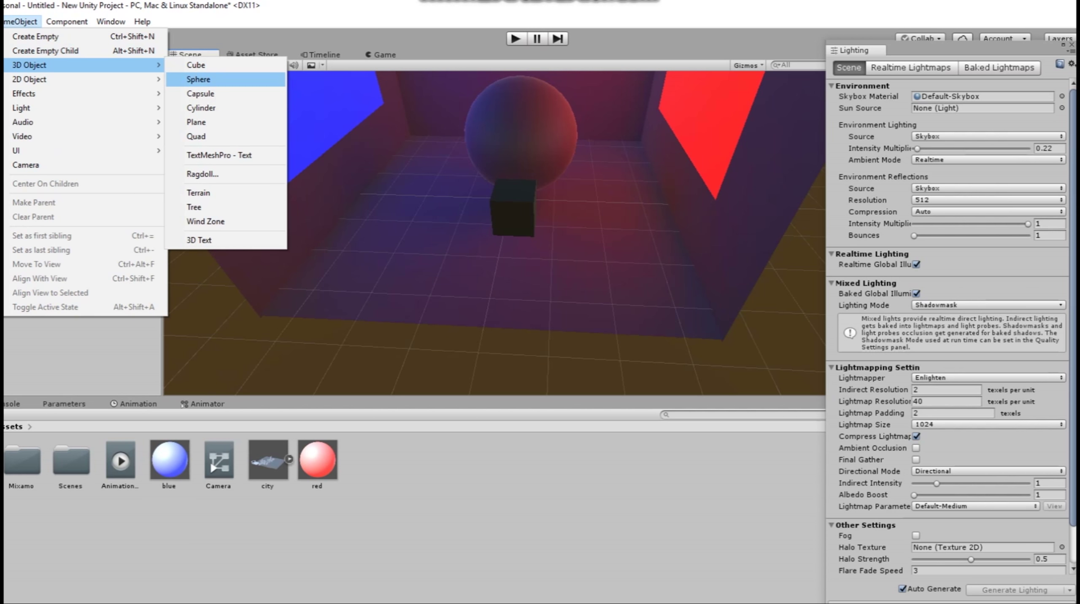
click(201, 108)
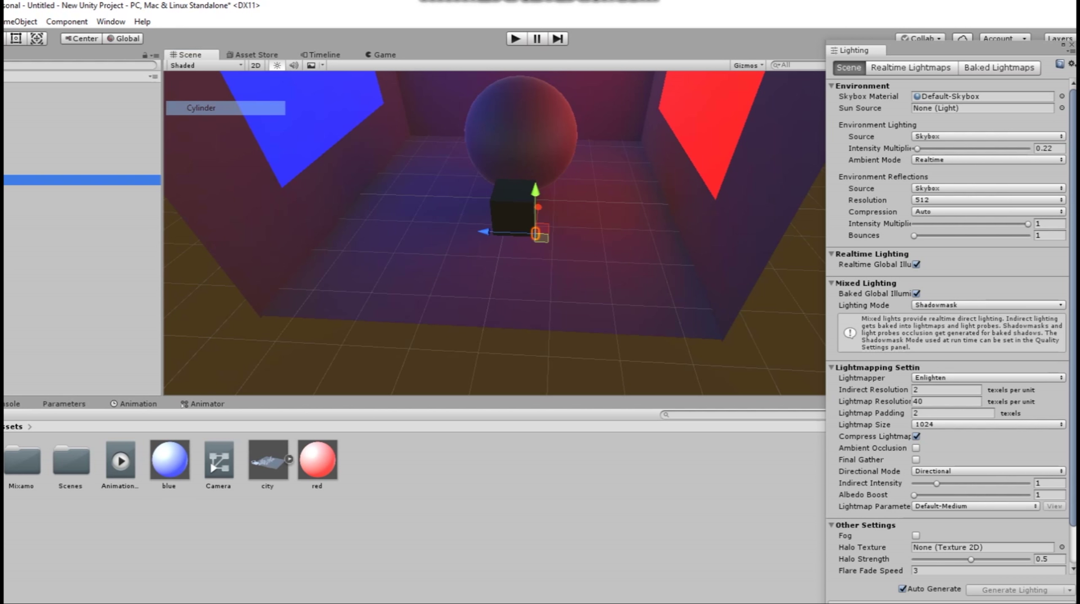
key(r)
drag(536, 234, 694, 232)
Raise the cylinder high above the sphere and position it at about X 4.2 inside the room.
key(w)
drag(536, 185, 535, 38)
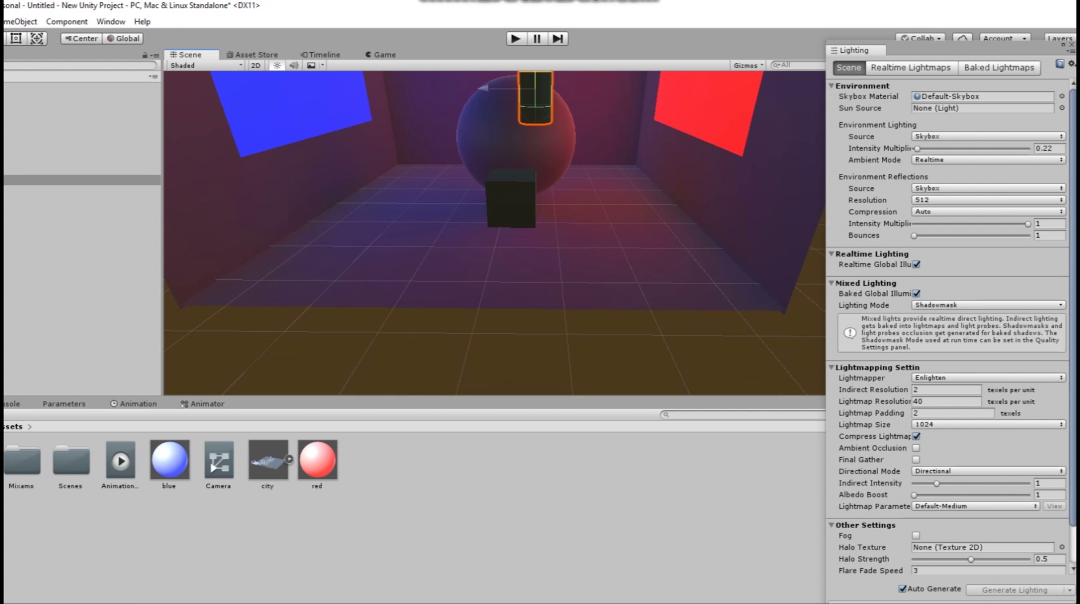
middle_drag(539, 91, 436, 228)
alt+drag(435, 229, 393, 23)
middle_drag(435, 182, 446, 258)
scroll(446, 258, down, 3)
alt+drag(440, 258, 797, 193)
drag(503, 178, 451, 173)
alt+drag(661, 139, 380, 121)
Create a new material in the project assets, assign it to the cylinder and close the Lighting settings.
right_click(174, 549)
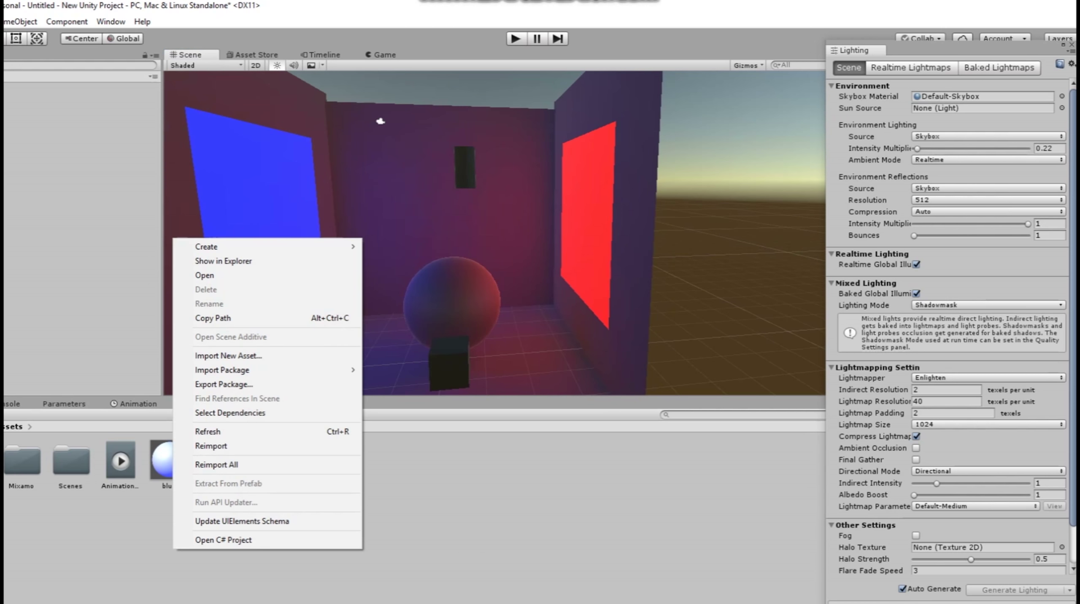
mouse_move(253, 247)
click(395, 335)
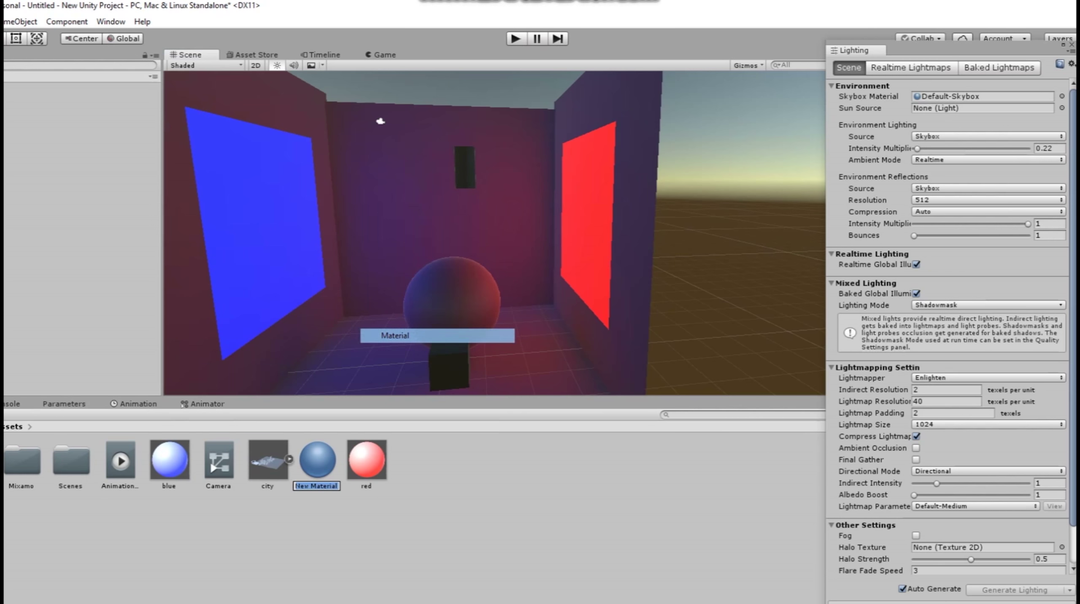
click(465, 168)
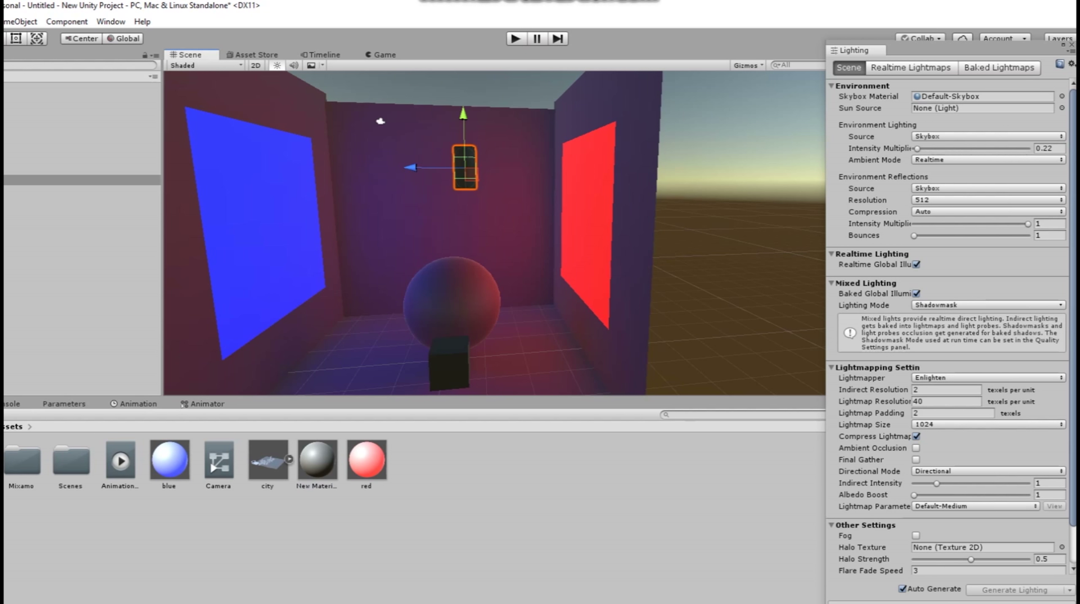
click(318, 461)
click(80, 180)
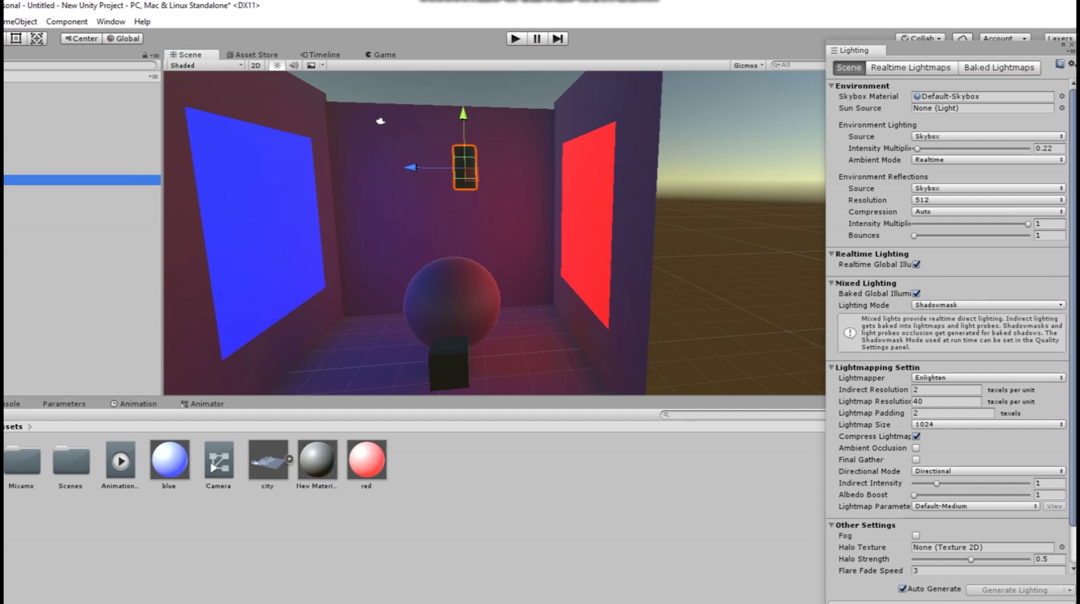
click(81, 179)
click(1073, 44)
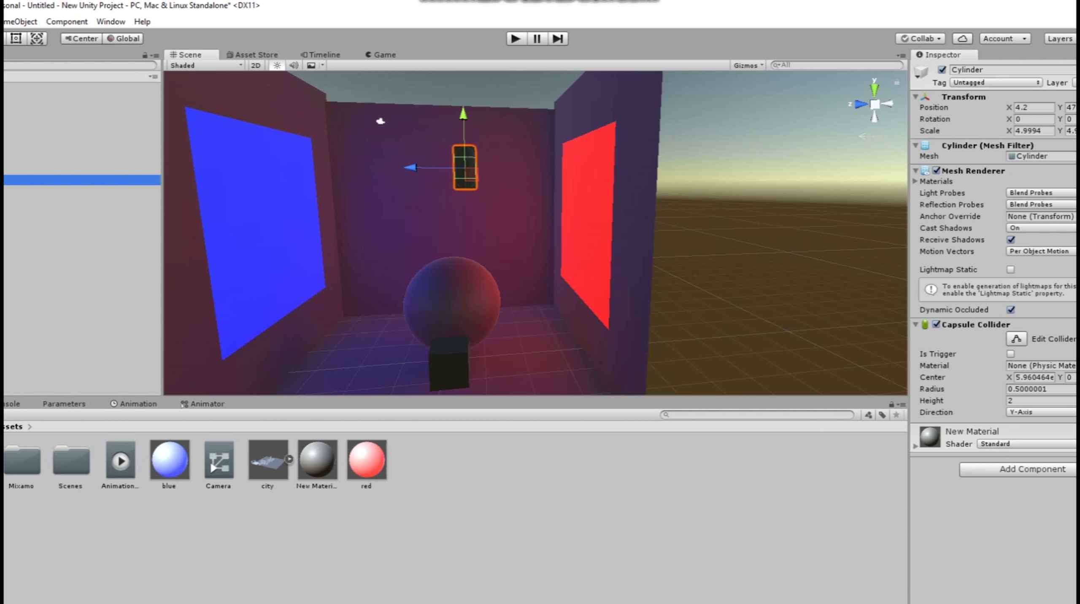
Enable Emission on the cylinder's new material and set its emission colour to yellow FFE700.
click(318, 460)
click(1011, 227)
click(1016, 239)
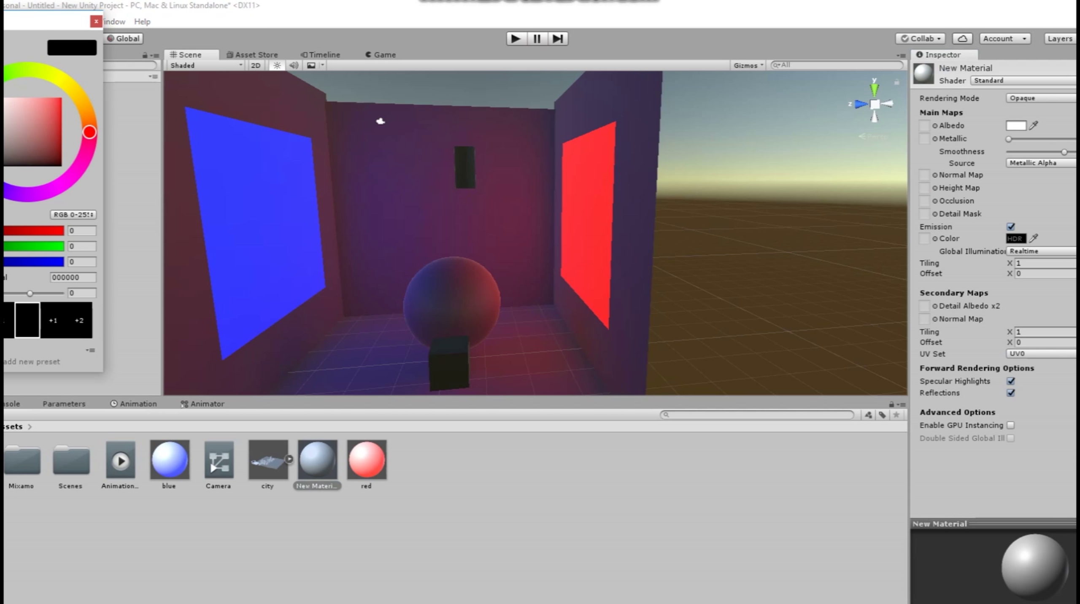
drag(89, 132, 64, 81)
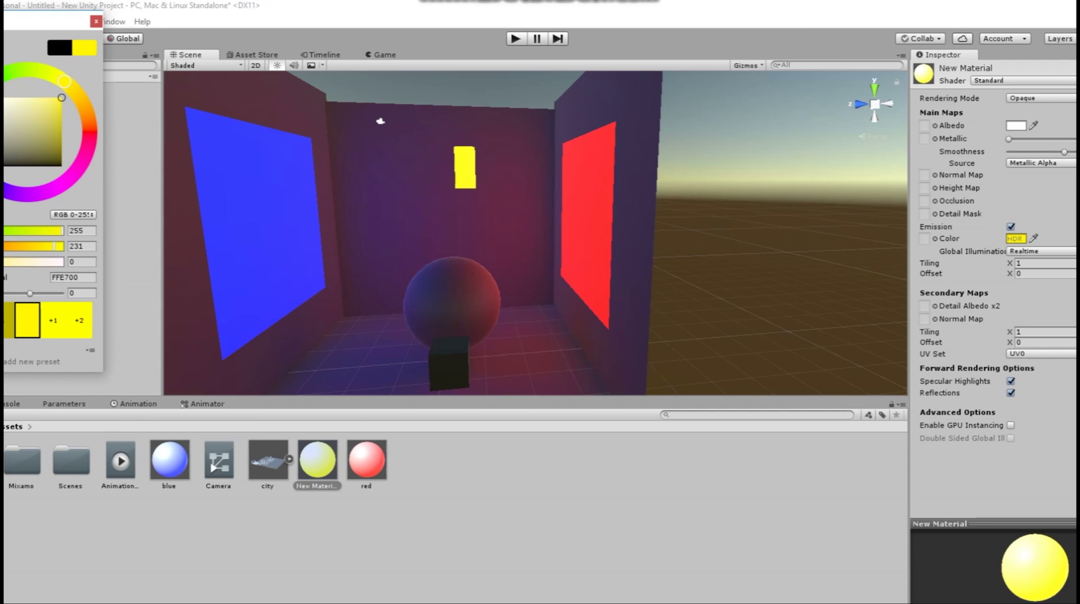
click(96, 22)
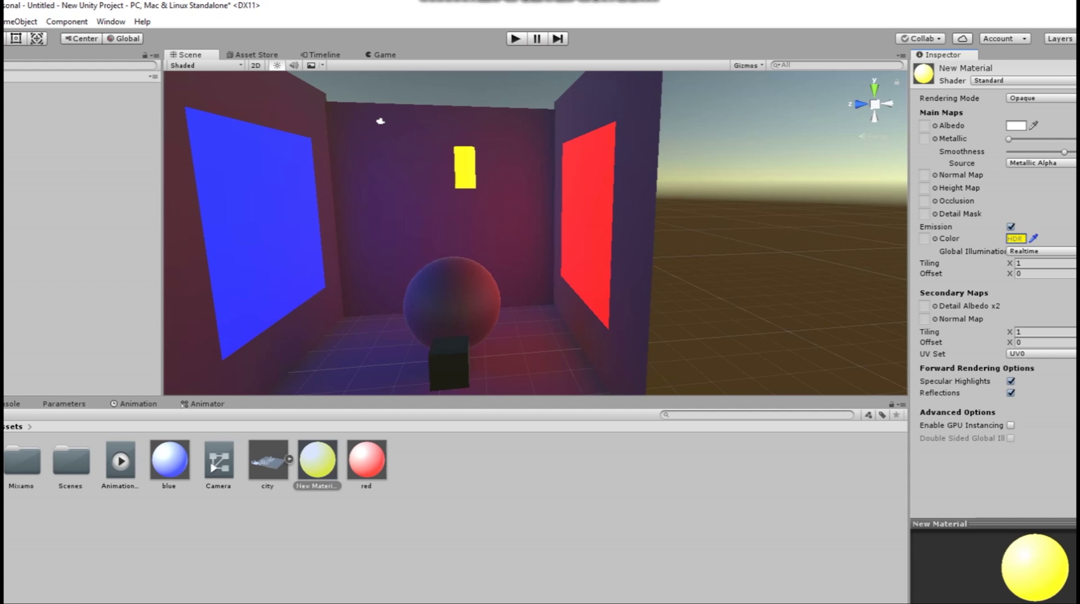
Turn on Lightmap Static in the Mesh Renderer of the yellow cylinder.
click(469, 171)
alt+drag(472, 175, 485, 201)
drag(410, 173, 382, 173)
alt+drag(454, 206, 576, 219)
click(1011, 270)
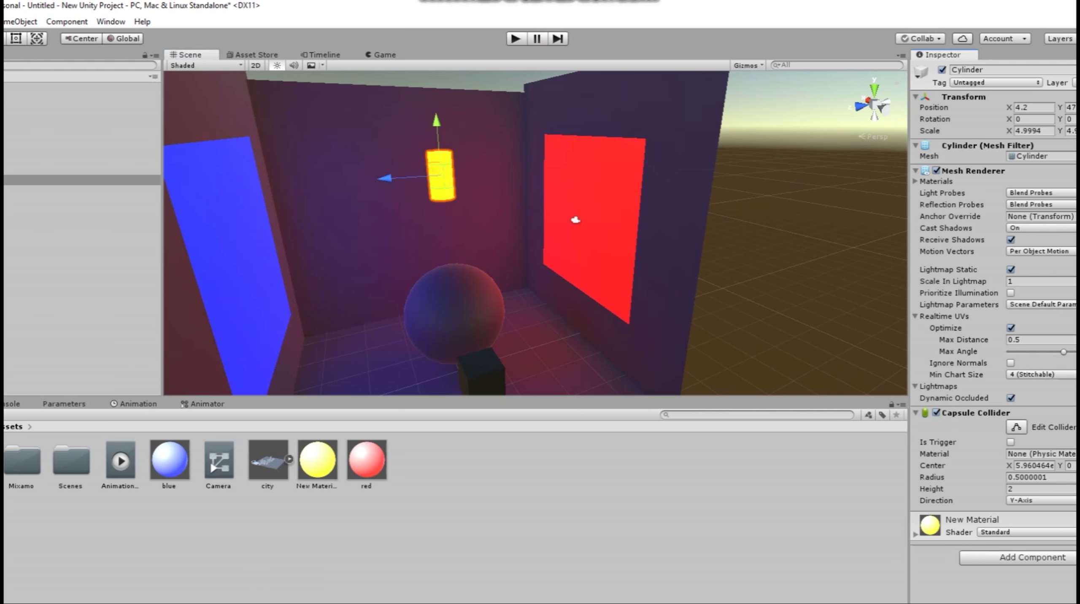
Shift the yellow cylinder slightly above the sphere, to about X 3.9.
alt+drag(457, 211, 550, 231)
drag(435, 185, 307, 173)
middle_drag(307, 174, 306, 167)
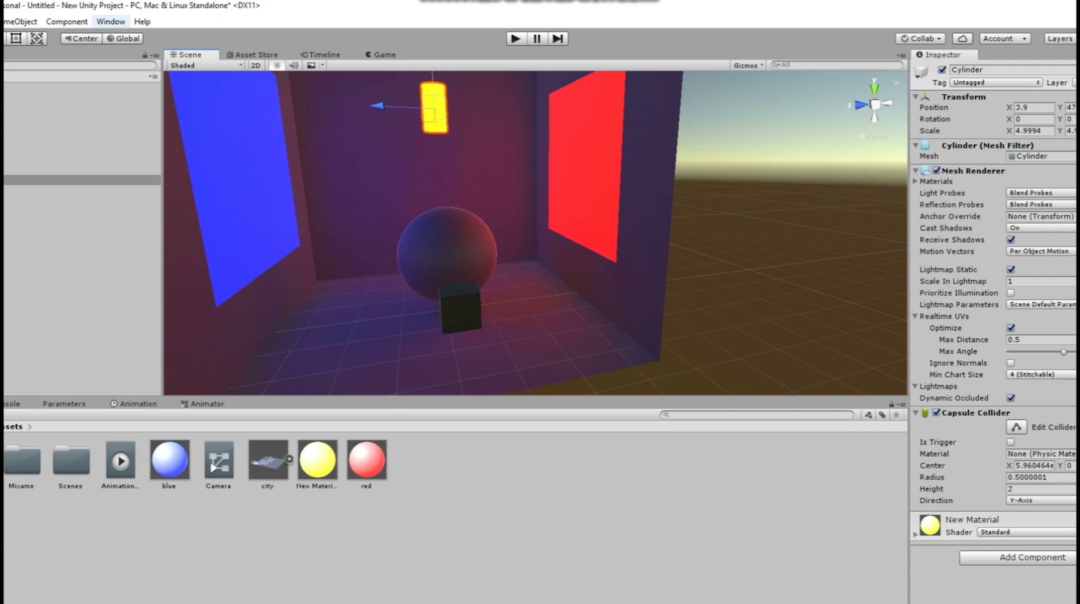
Reopen the Lighting settings and readjust the environment lighting Intensity Multiplier to 0.22.
click(111, 21)
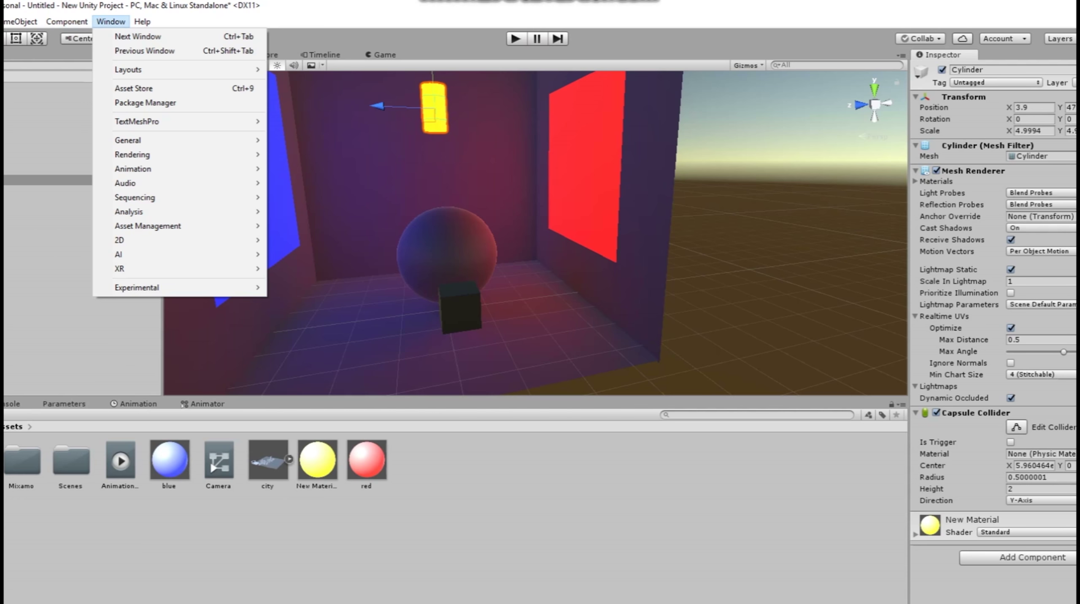
mouse_move(133, 154)
click(314, 154)
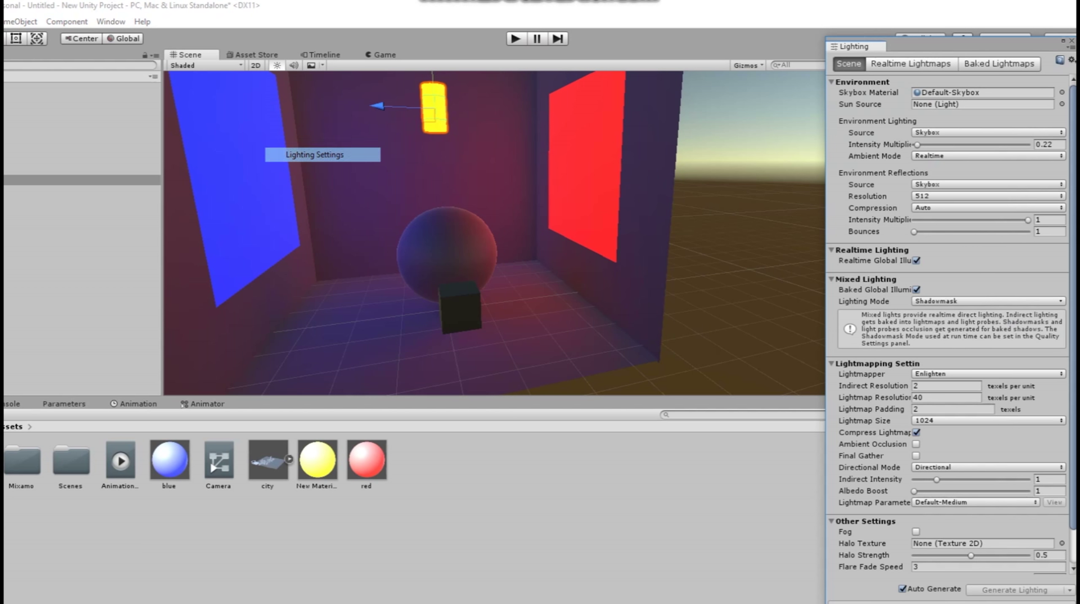
mouse_move(917, 145)
mouse_down()
mouse_move(951, 144)
mouse_move(917, 144)
mouse_up()
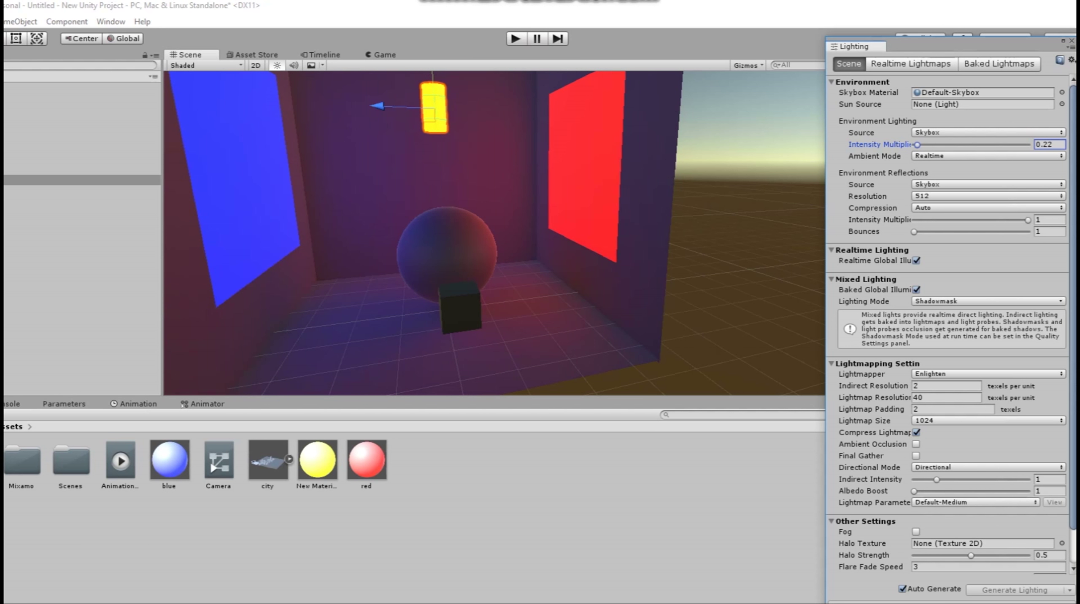
Try Custom as the environment reflections Source and return it to Skybox.
click(951, 184)
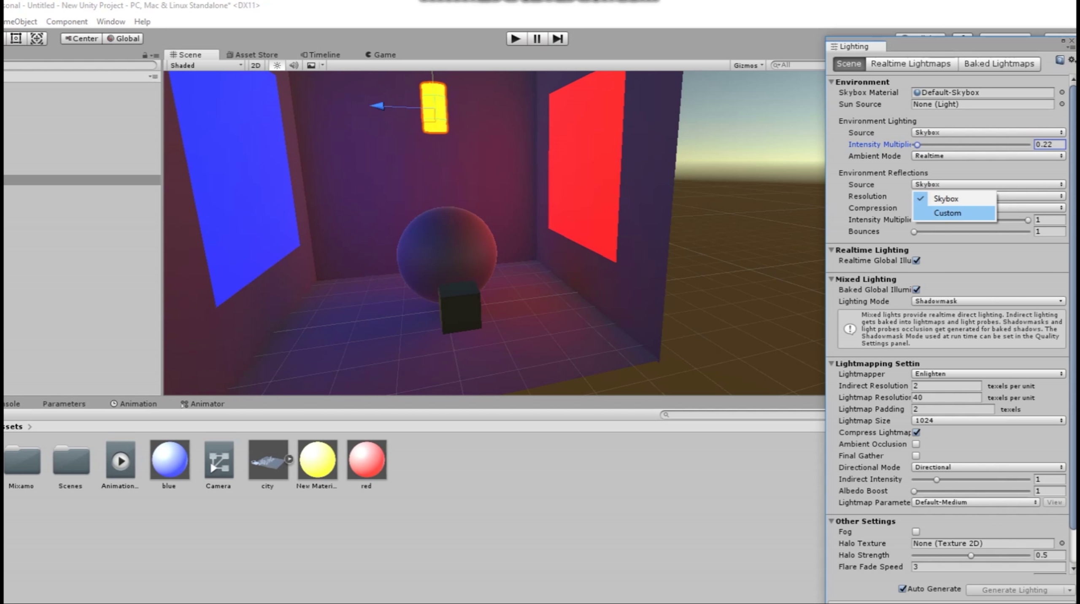
click(943, 214)
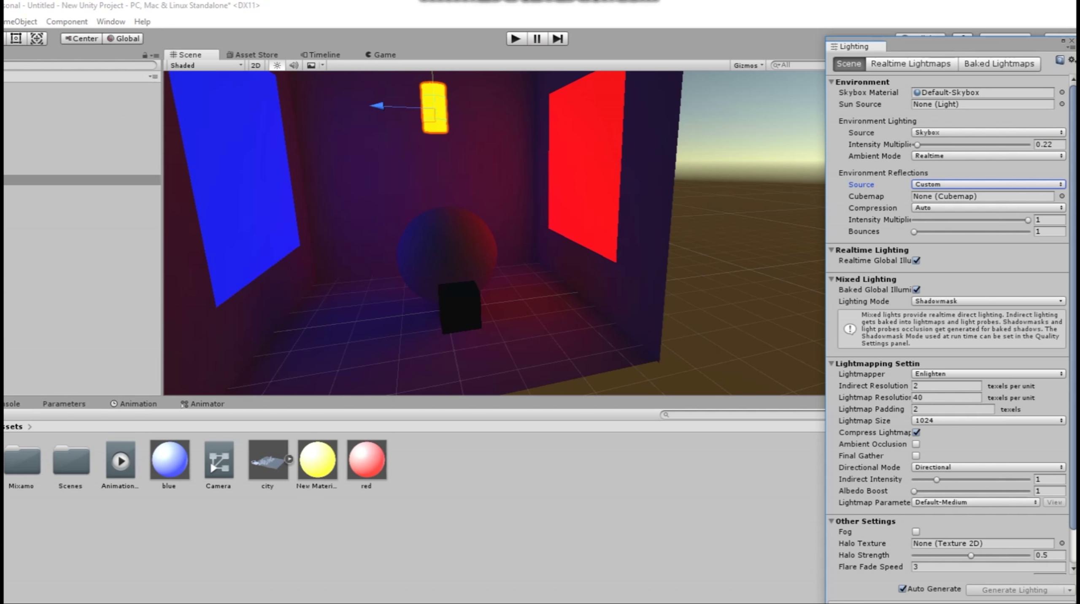
click(952, 184)
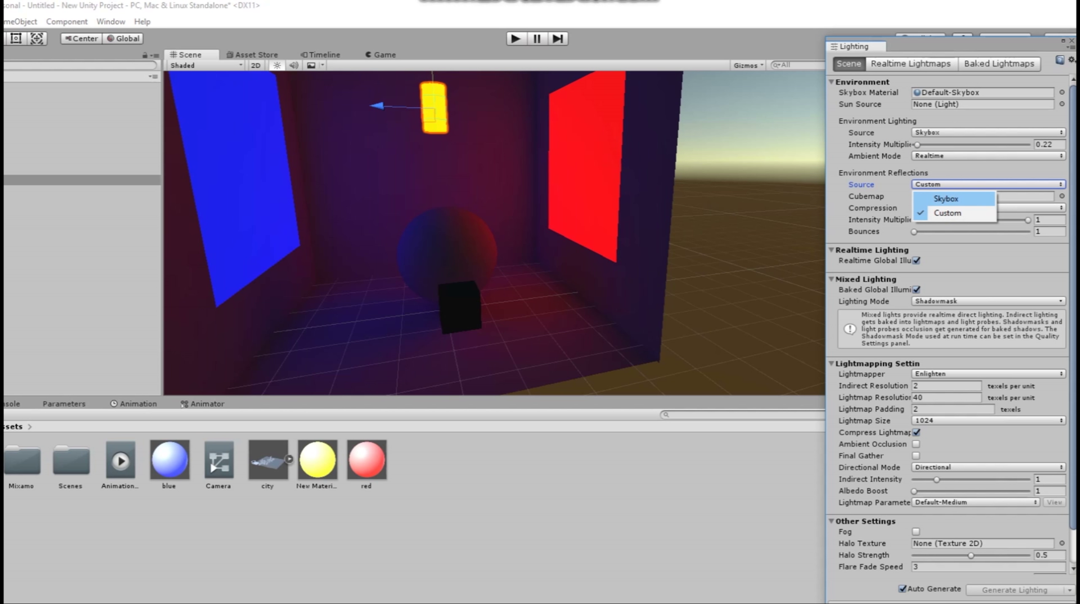
click(946, 198)
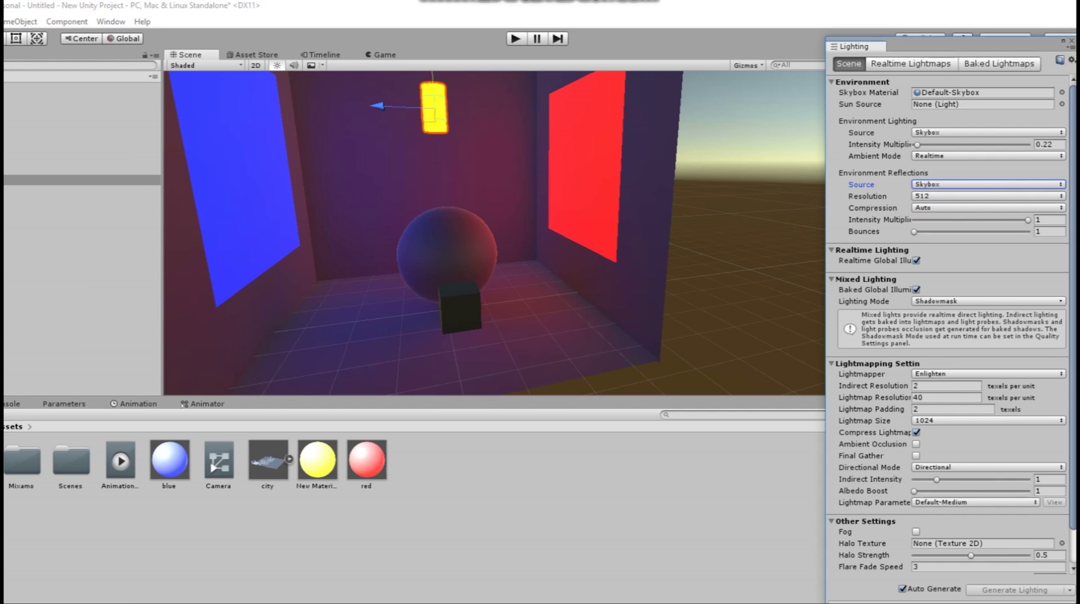
Try Compressed and Uncompressed as the environment reflections Compression and return it to Auto.
click(988, 208)
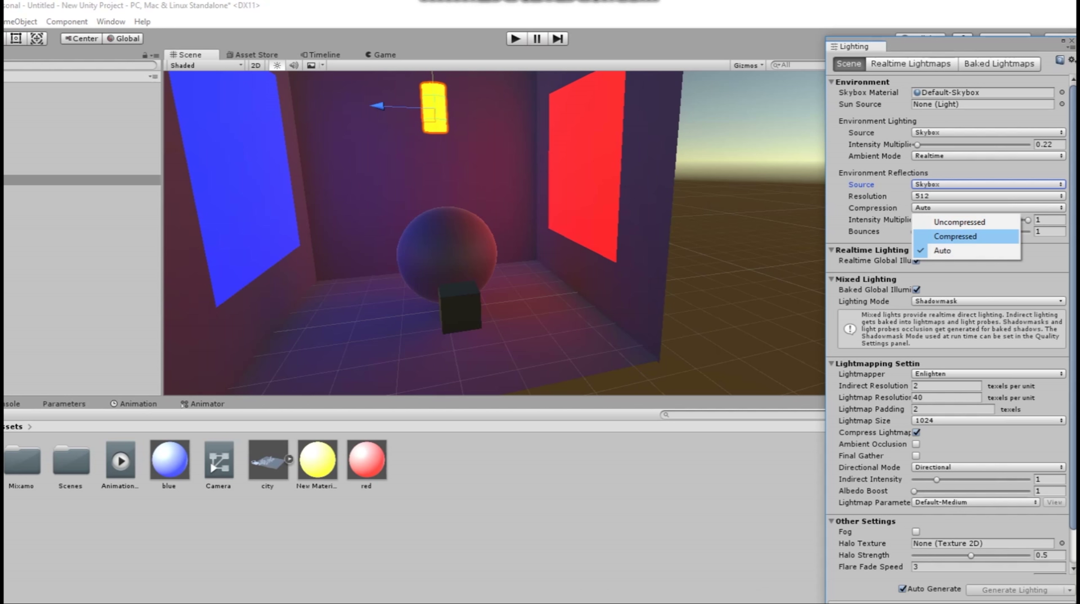
click(956, 236)
click(987, 208)
click(956, 223)
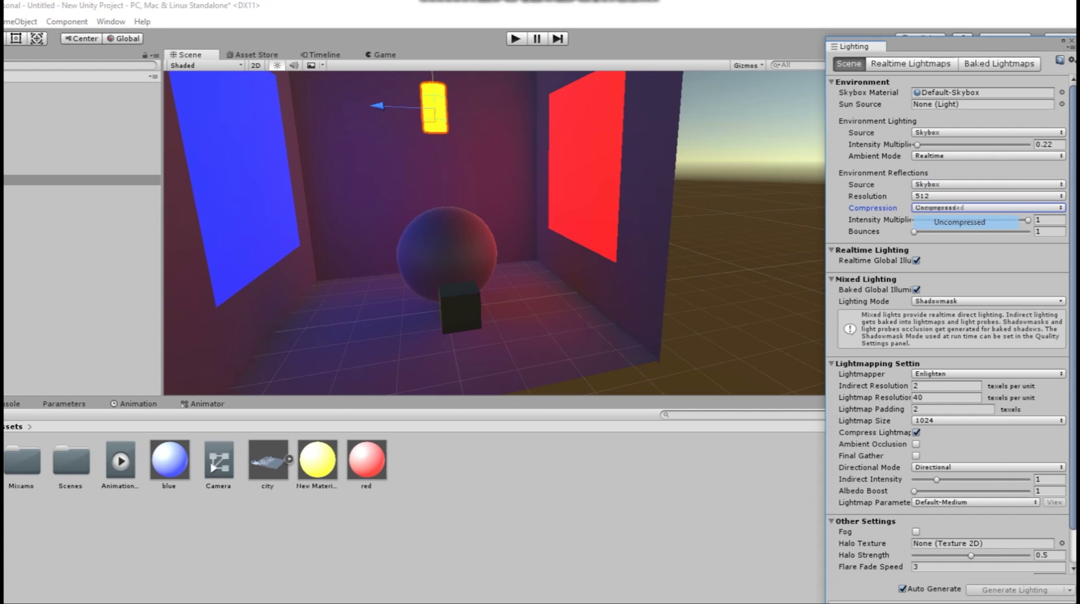
click(988, 208)
click(943, 250)
Keep the environment reflections Bounces at 1 and set their Intensity Multiplier to 0.255.
mouse_move(914, 231)
mouse_down()
mouse_move(971, 232)
mouse_move(914, 232)
mouse_up()
drag(1028, 220, 943, 220)
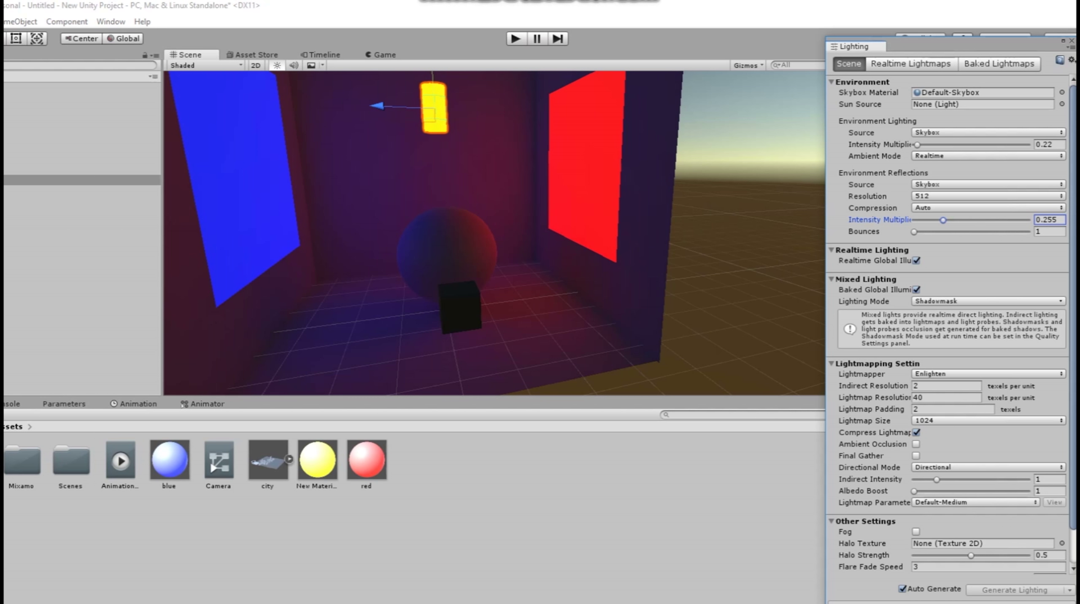
scroll(947, 322, down, 2)
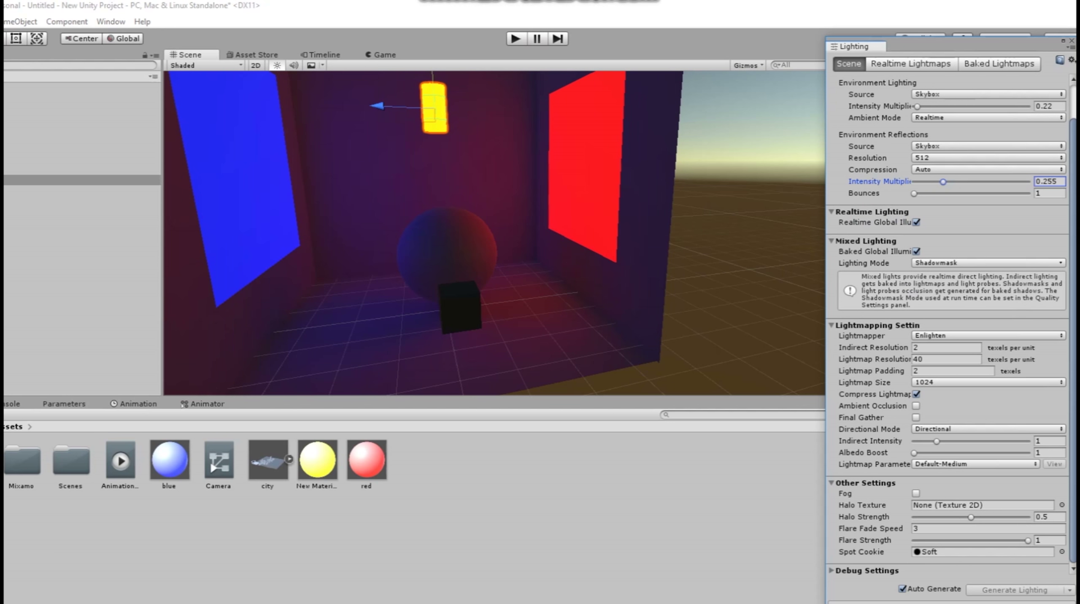
Set the lightmapping Indirect Intensity to 1.31 and keep Albedo Boost at 1.
drag(936, 441, 914, 453)
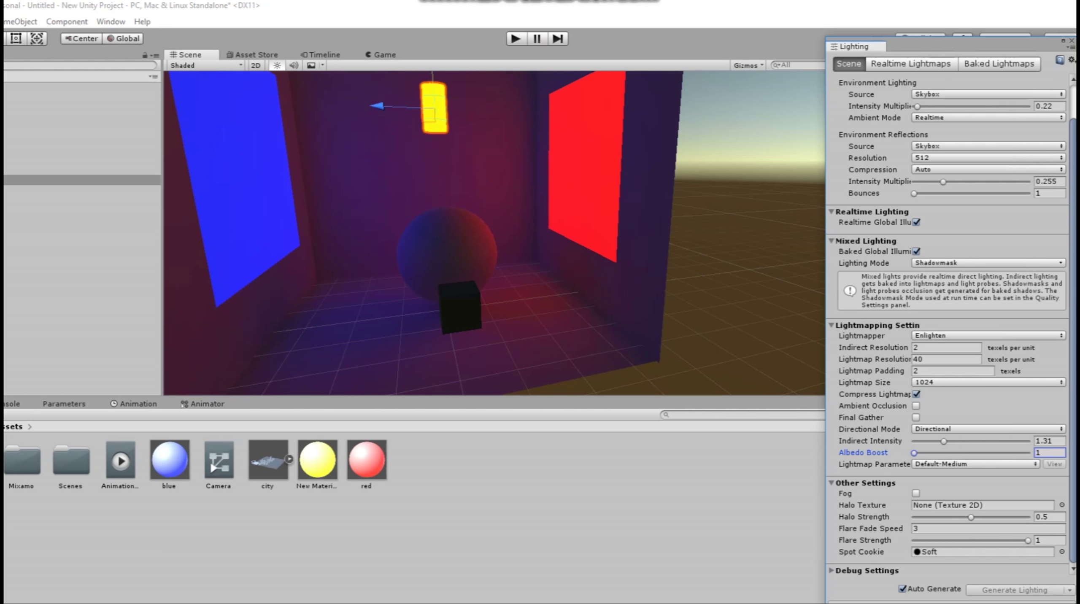
drag(854, 46, 803, 31)
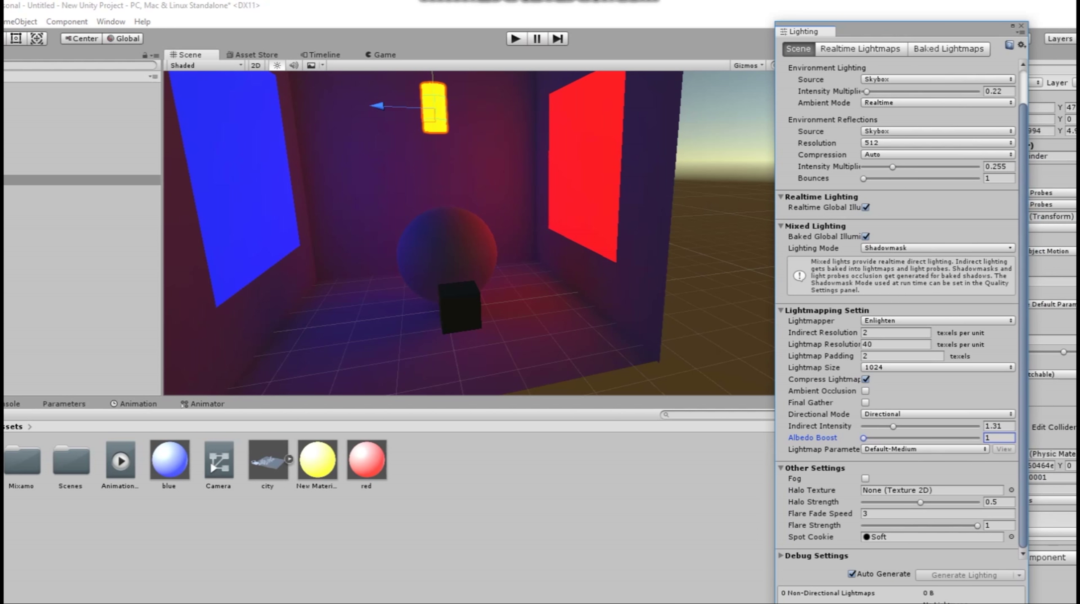
Try Progressive GPU (Preview) and Progressive CPU as the Lightmapper and return it to Enlighten.
click(937, 320)
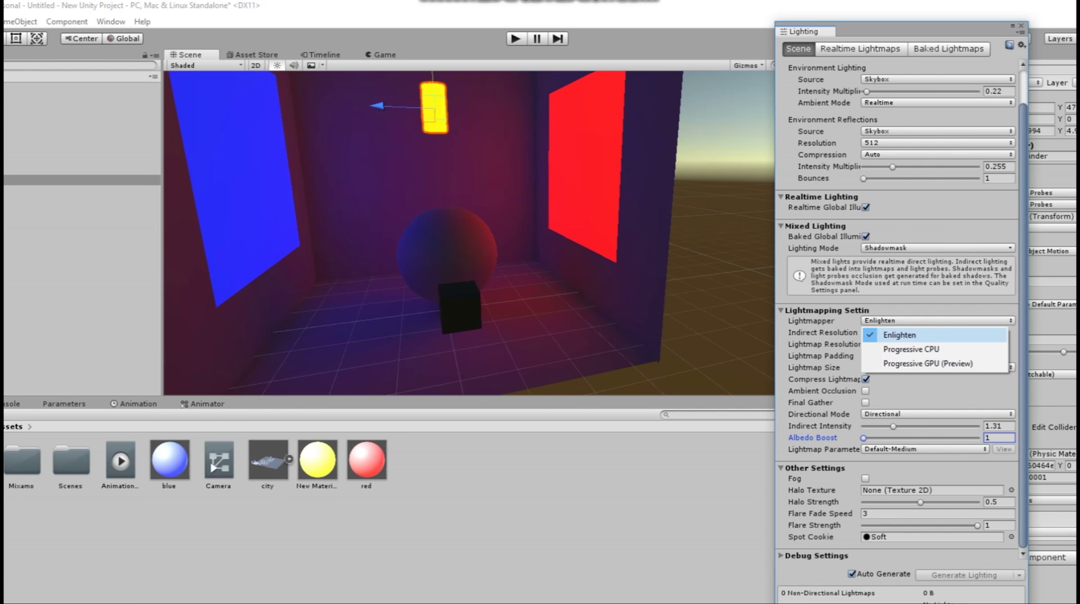
click(928, 364)
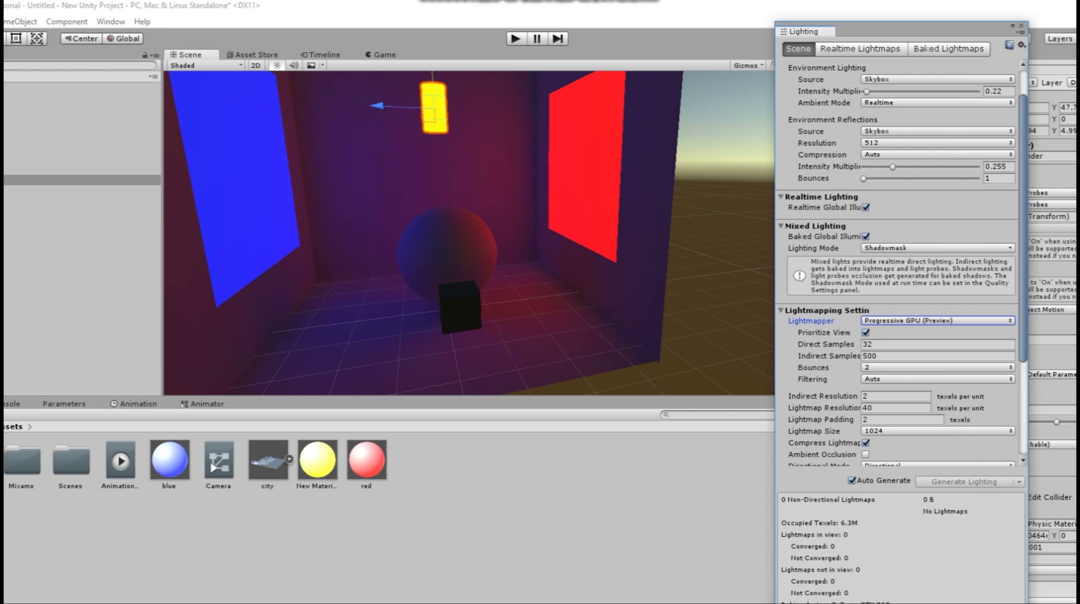
click(928, 321)
click(928, 349)
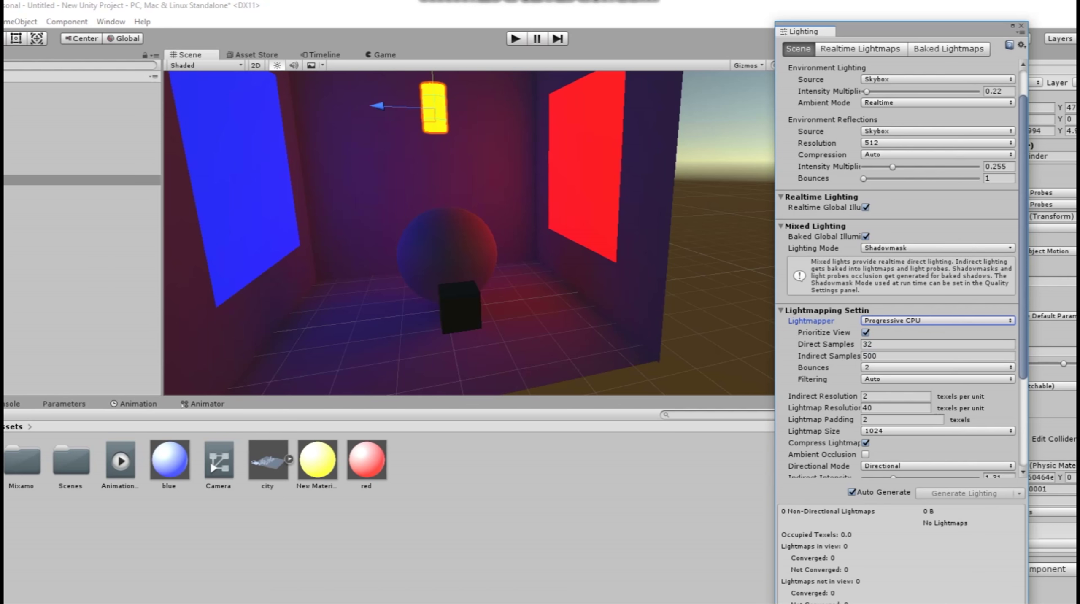
key(Return)
key(Up)
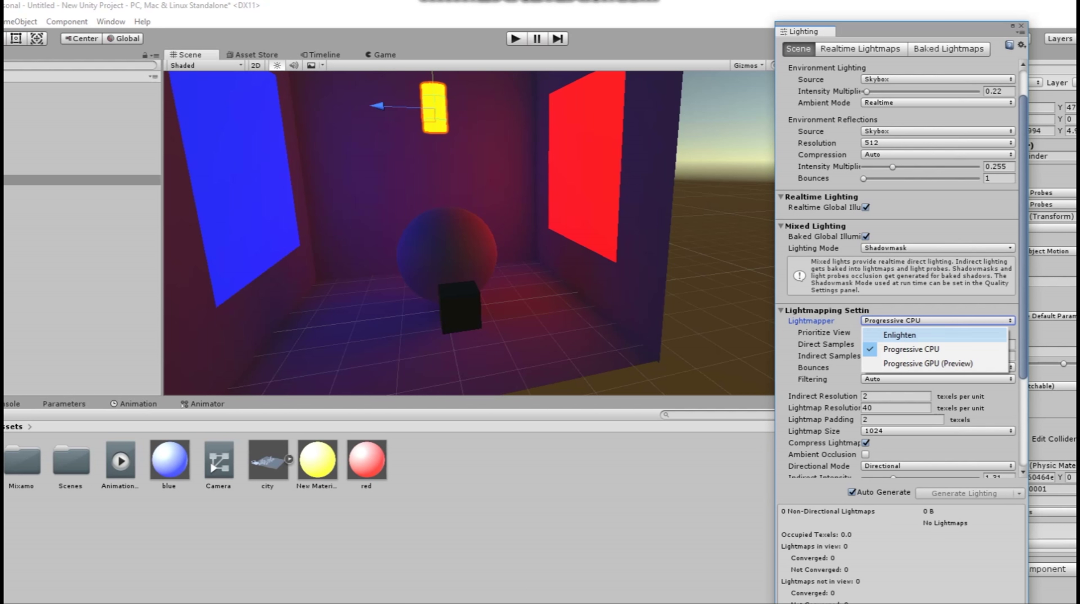
key(Return)
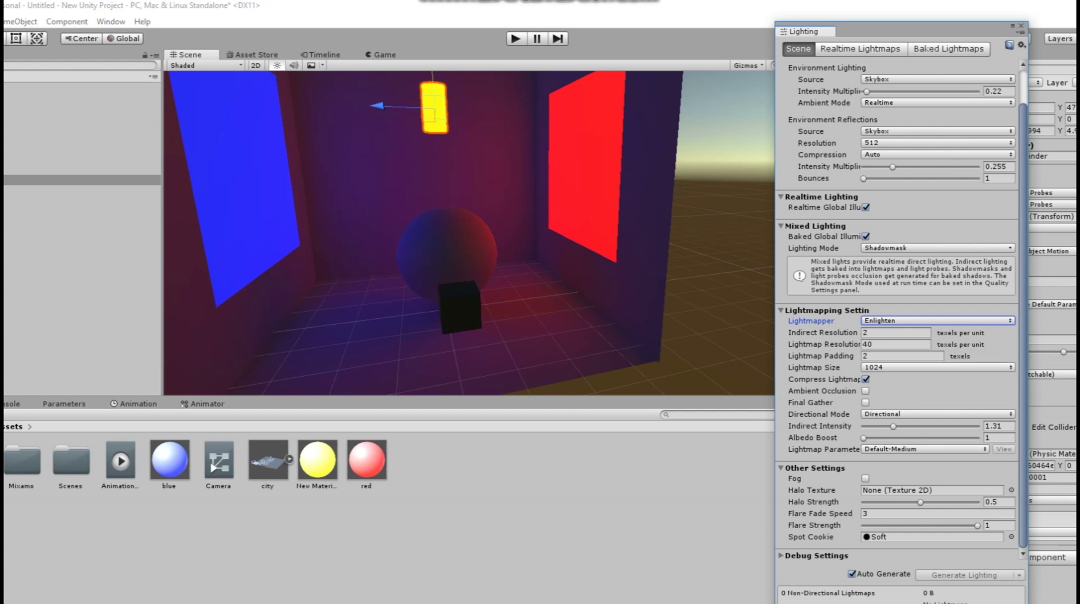
Switch the scene's Lightmapper to Progressive GPU (Preview).
alt+drag(423, 212, 533, 241)
alt+drag(719, 246, 636, 187)
scroll(639, 188, down, 5)
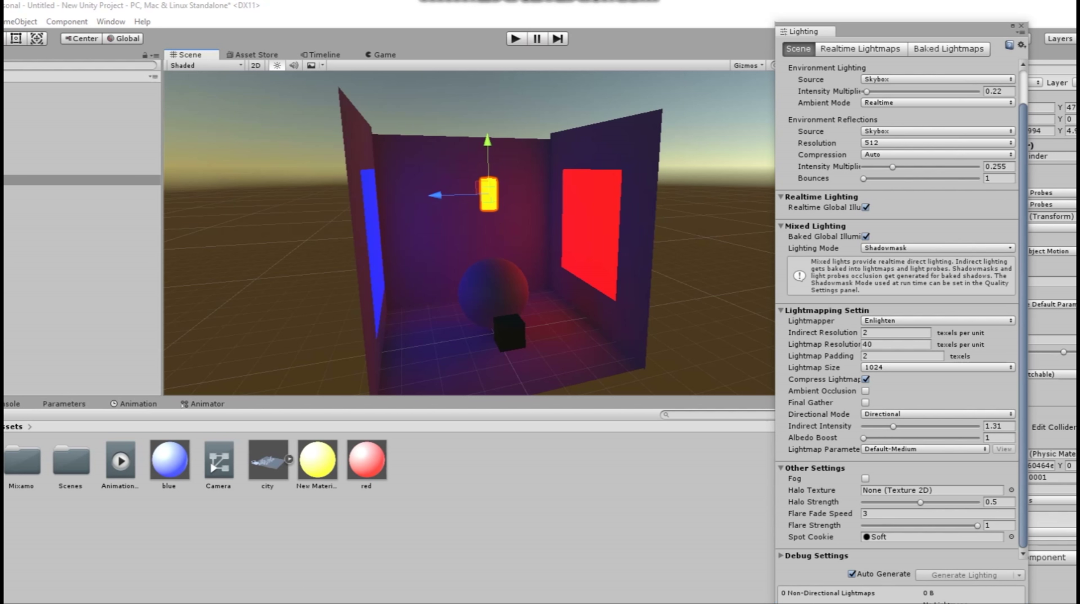
click(938, 321)
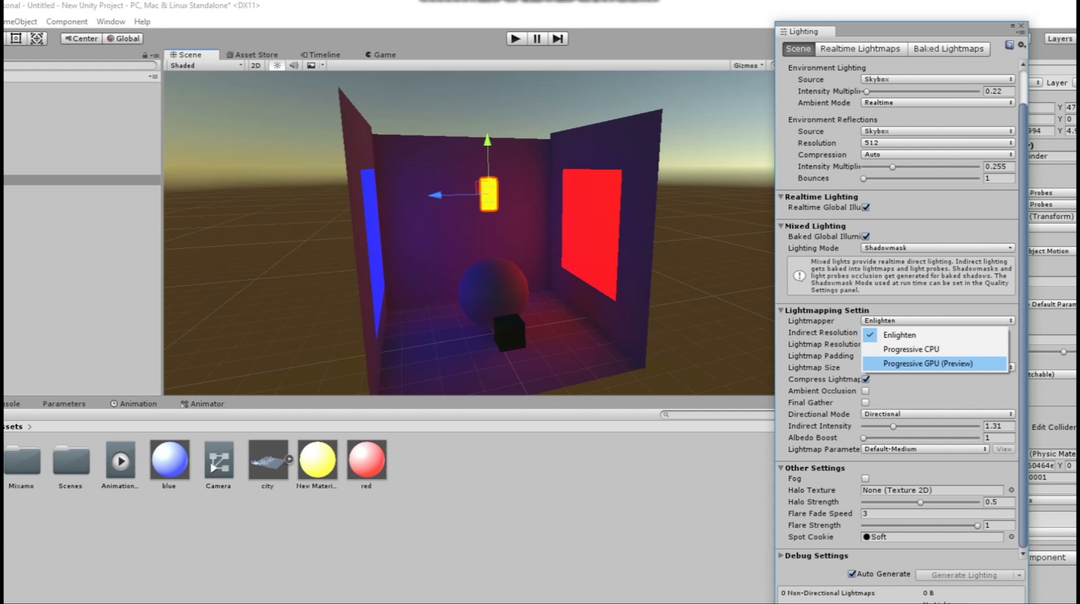
click(929, 363)
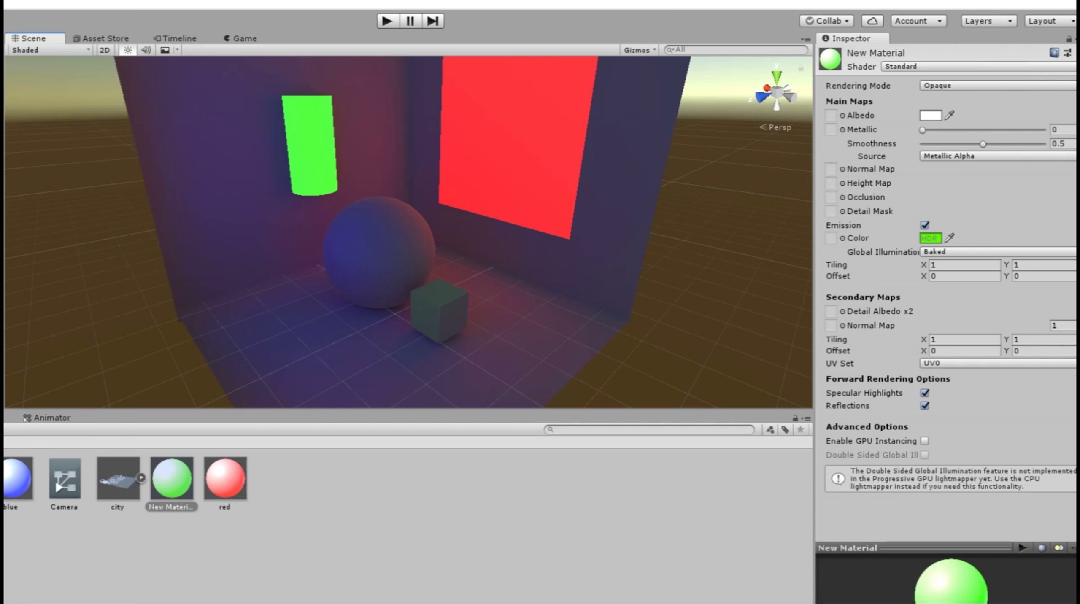
Inspect the lighting on the cube and sphere up close and set the green emissive material's Global Illumination to Realtime.
alt+drag(422, 233, 308, 222)
scroll(409, 232, up, 3)
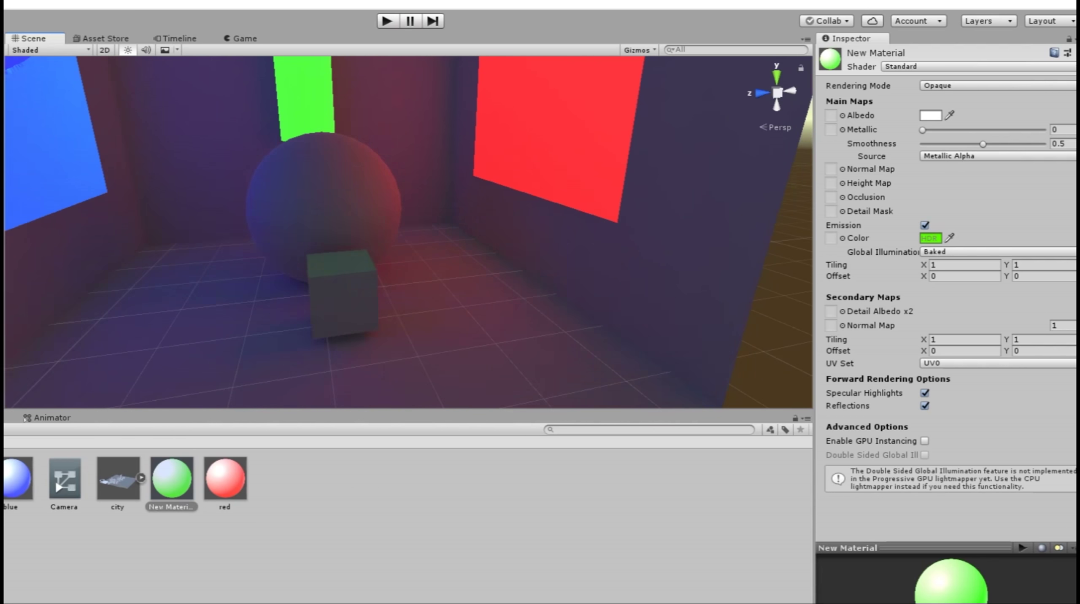
scroll(409, 232, up, 3)
middle_drag(409, 271, 398, 177)
alt+drag(360, 233, 504, 220)
scroll(409, 233, up, 2)
middle_drag(503, 220, 370, 298)
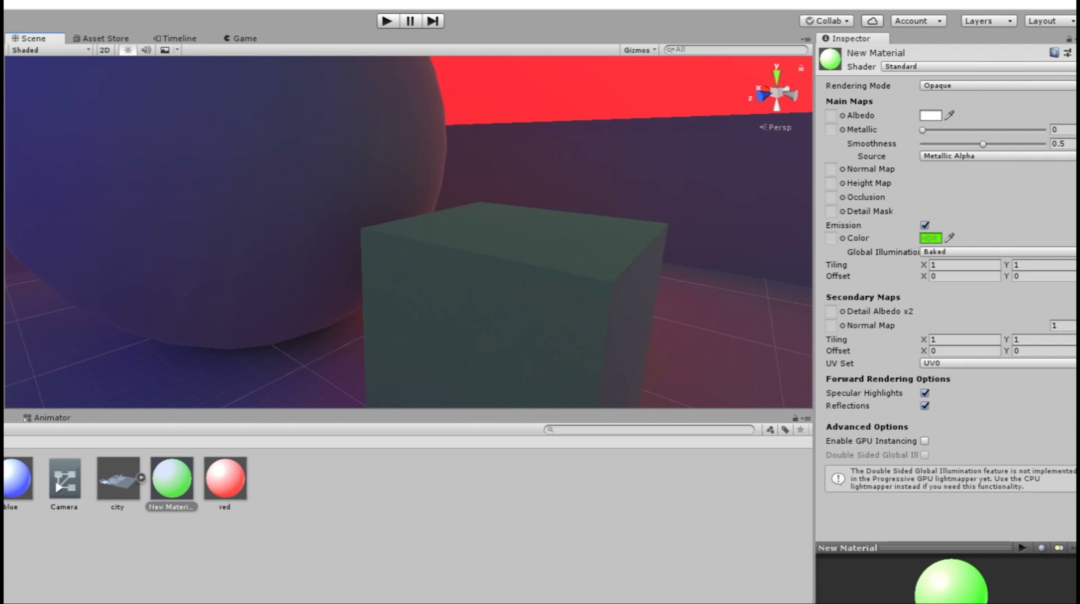
click(973, 252)
click(960, 267)
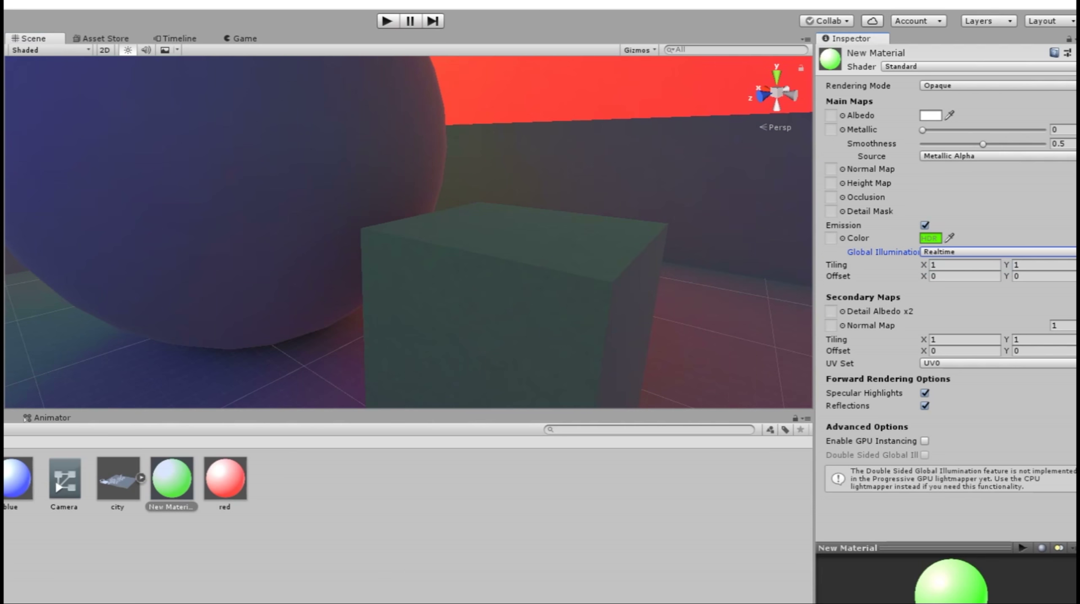
Examine how the green cylinder and the blue and red panels light the room in the Scene and Game views.
right_drag(406, 229, 344, 313)
right_drag(352, 203, 347, 233)
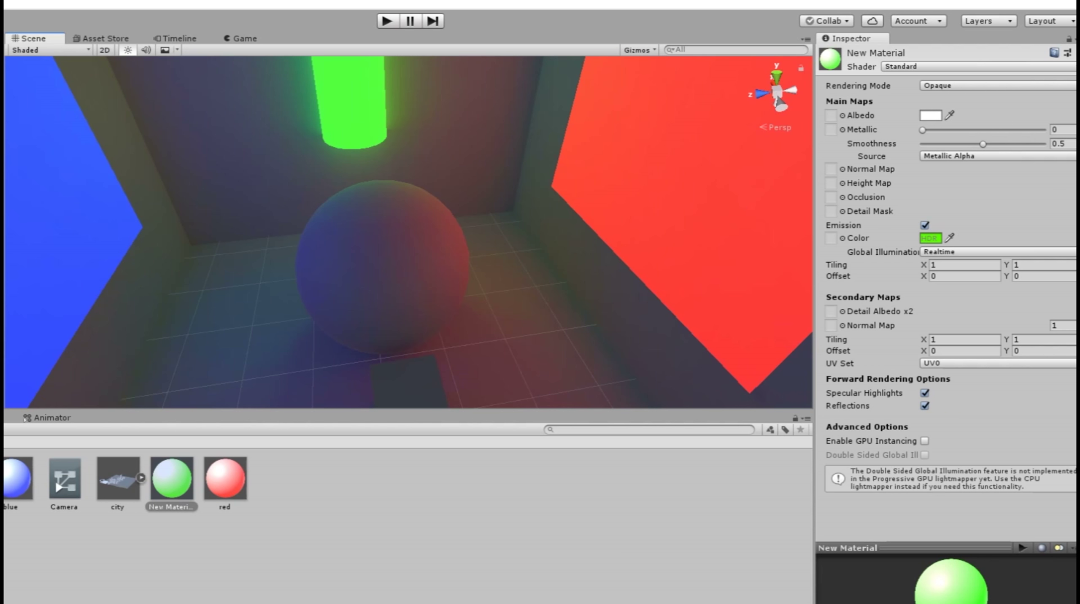
mouse_move(348, 233)
alt+mouse_down()
mouse_move(487, 222)
mouse_move(346, 231)
alt+mouse_up()
right_drag(347, 233, 366, 285)
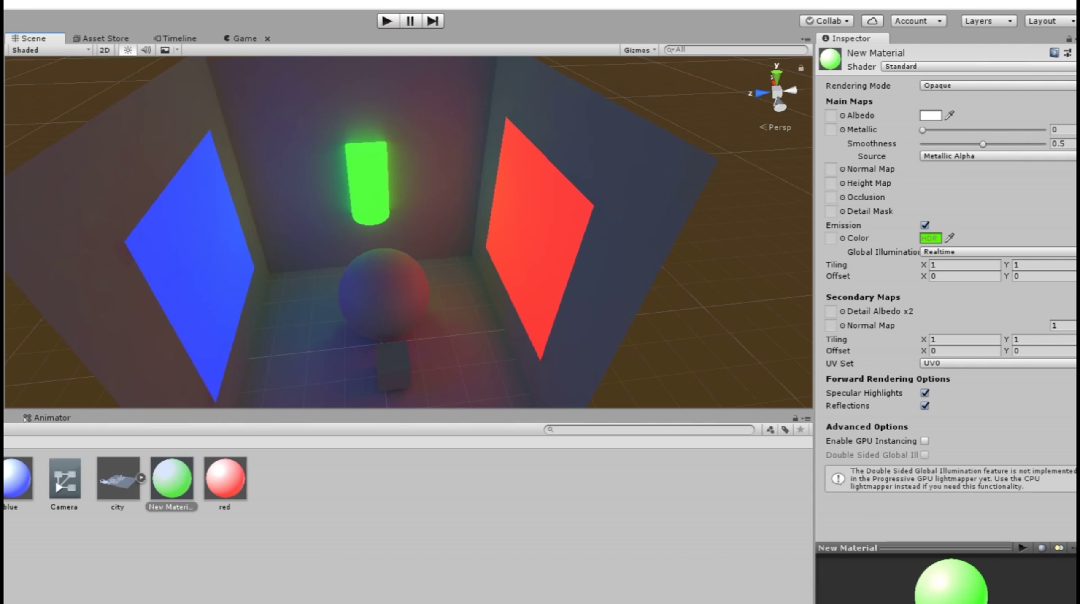
click(265, 37)
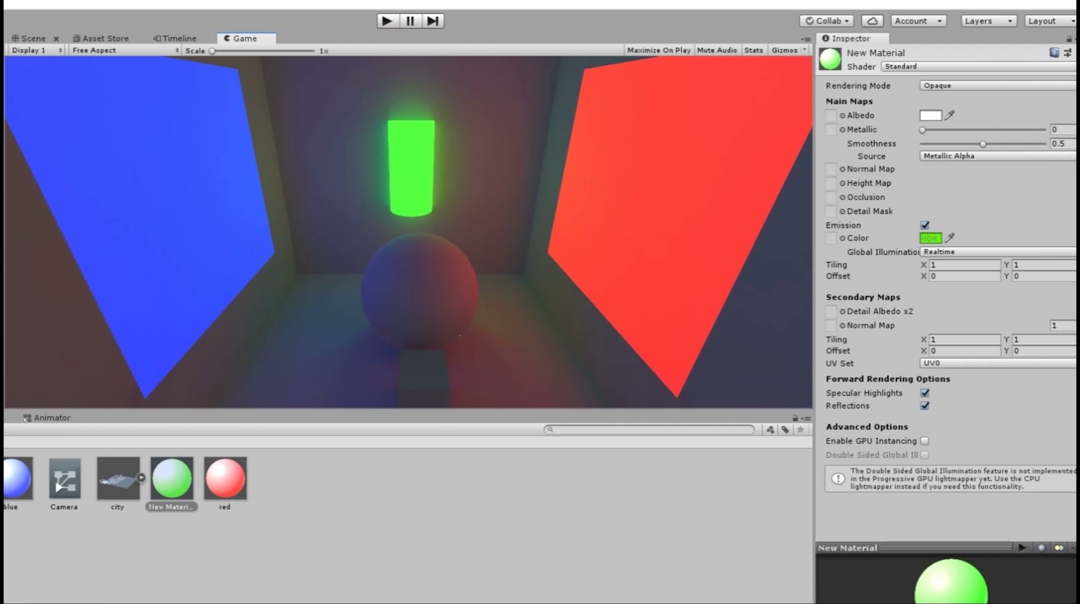
key(ctrl+1)
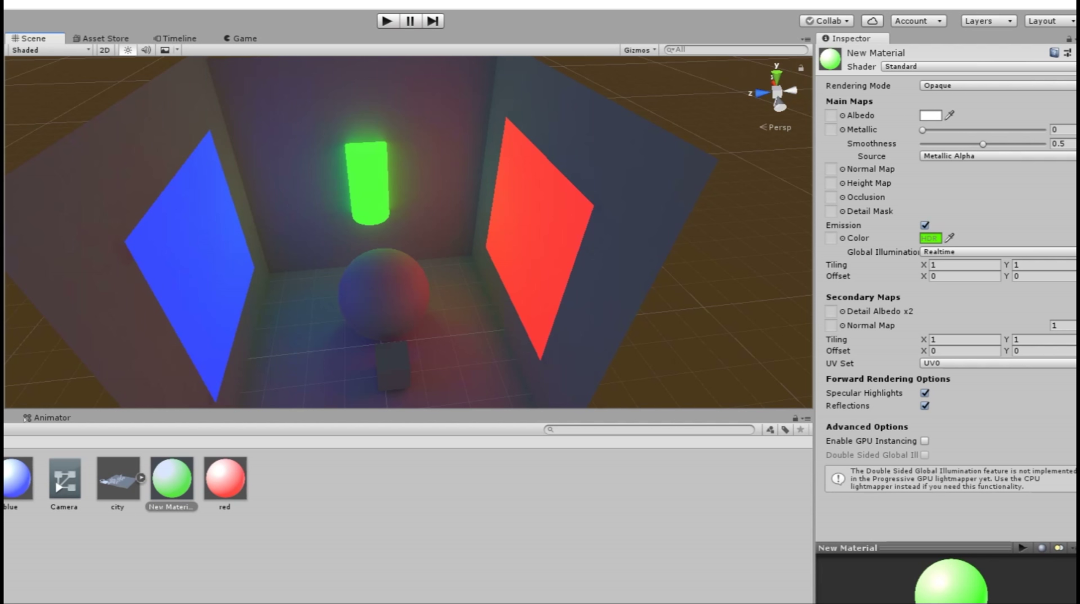
middle_drag(442, 288, 463, 202)
alt+drag(463, 203, 326, 228)
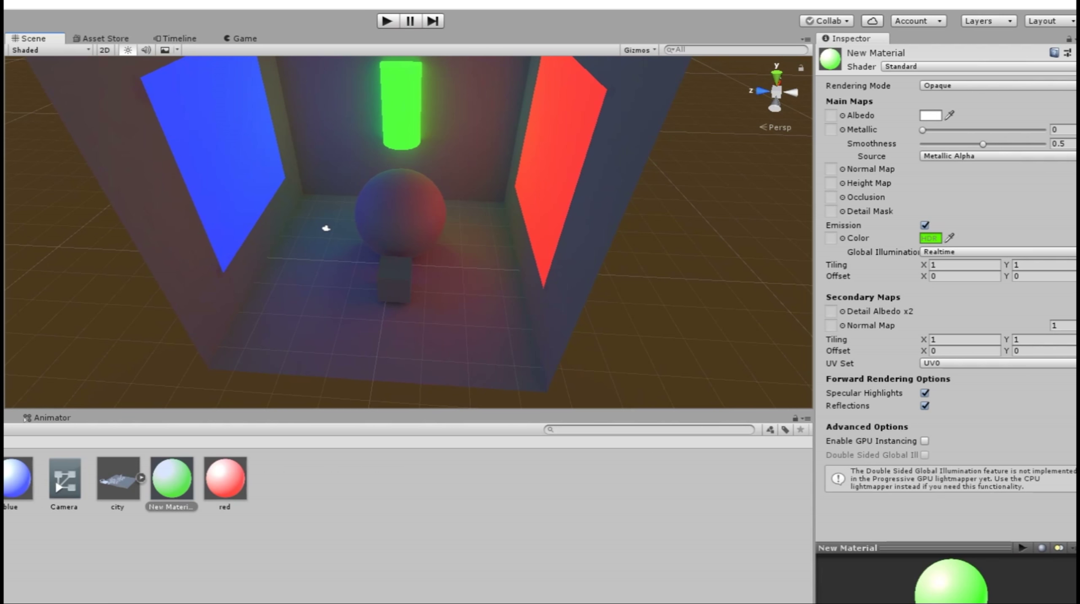
Select the blue emissive panel and undo the selection changes back to the red material.
click(224, 161)
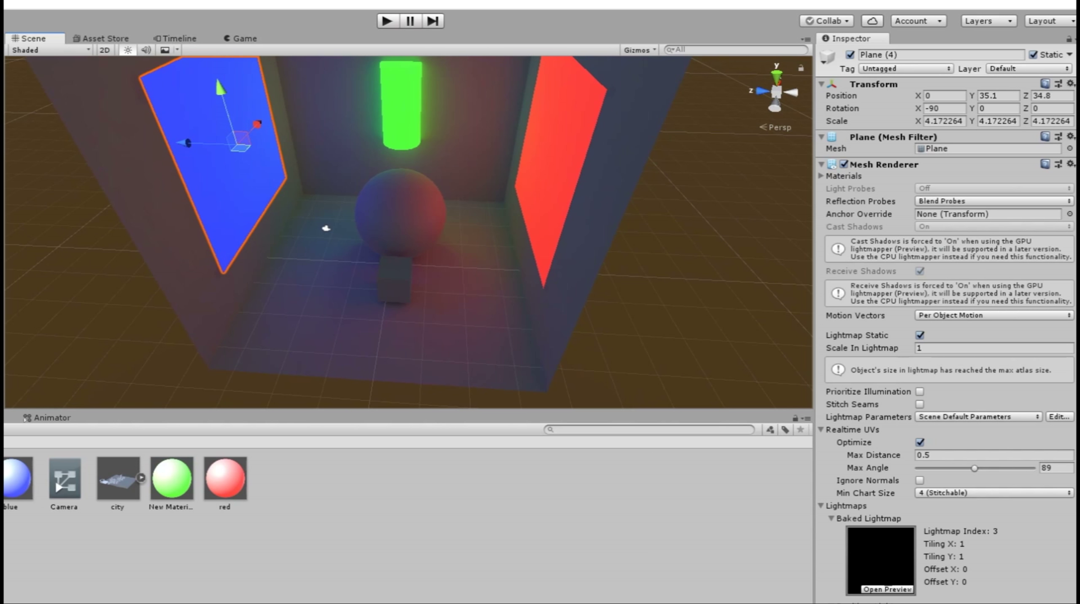
key(ctrl+z)
key(ctrl+z)
key(ctrl+z)
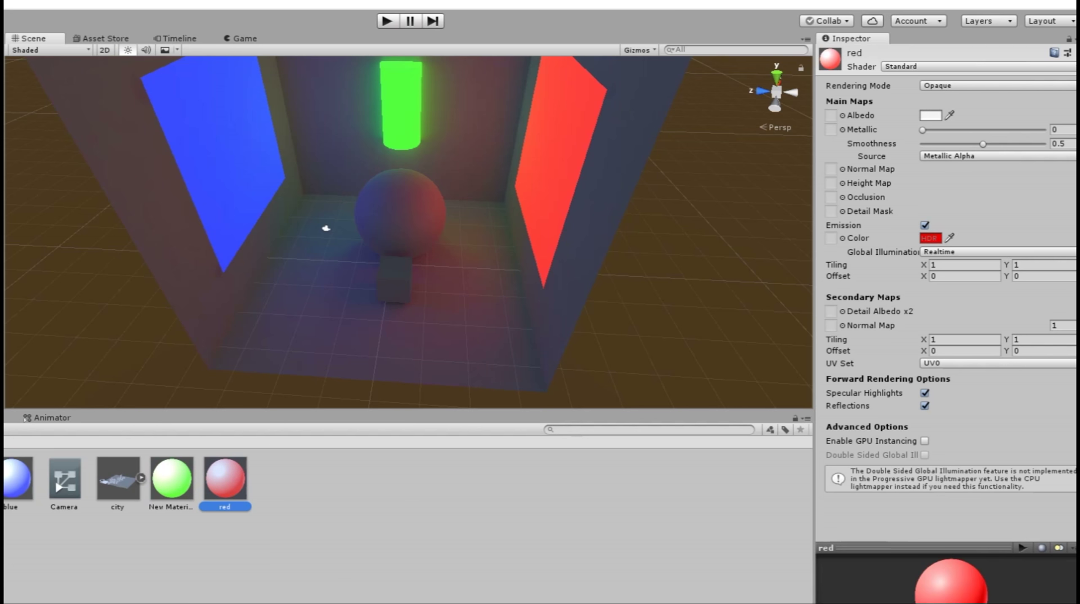
alt+drag(326, 229, 376, 212)
scroll(381, 90, up, 4)
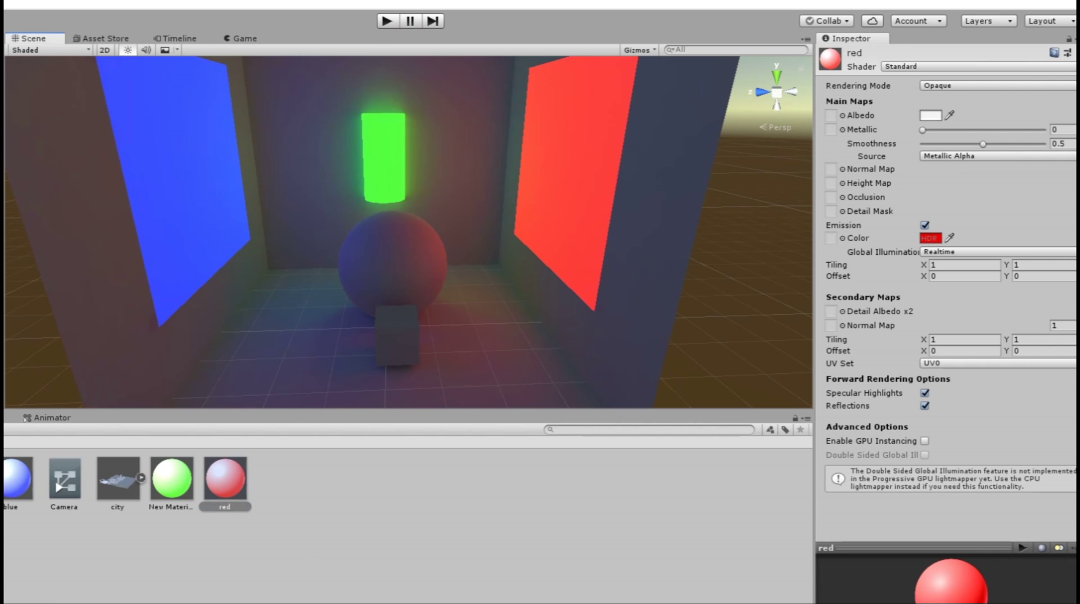
scroll(408, 232, up, 5)
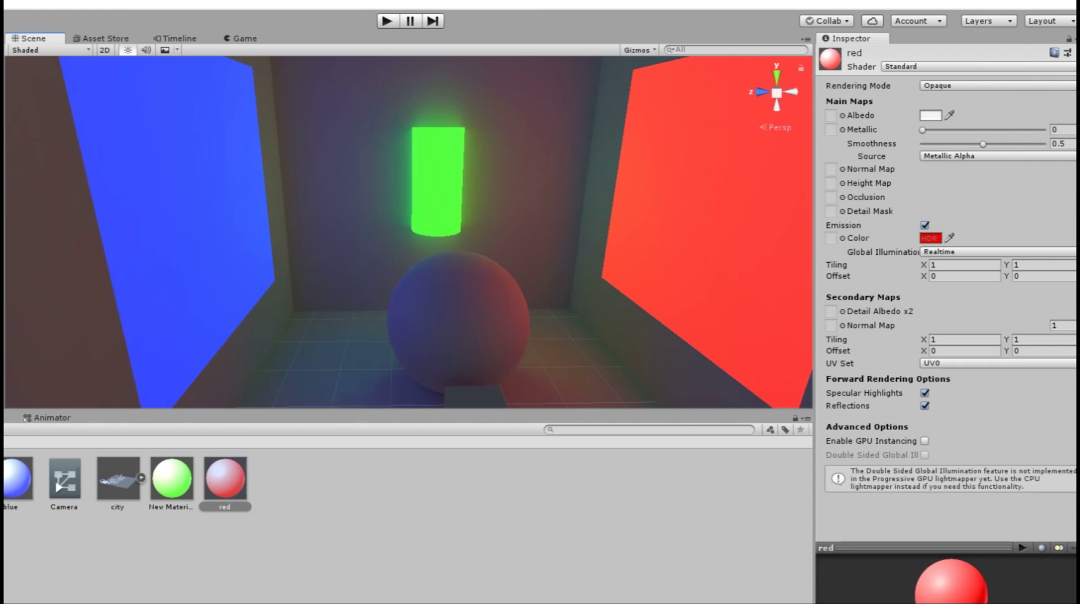